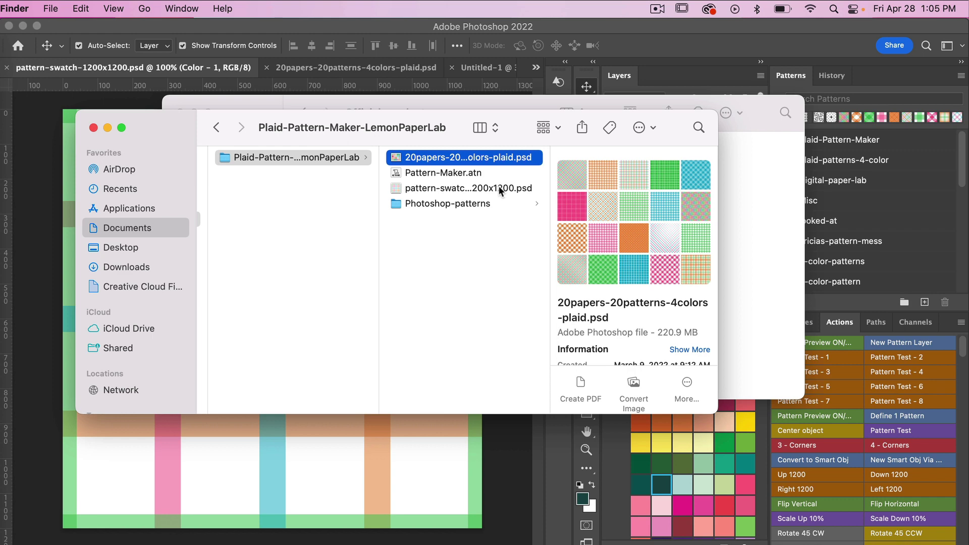
- Preview pattern-swatch-1200x1200.psd in the Plaid-Pattern-Maker-LemonPaperLab folder and switch back to the swatch document in Photoshop
left_click(499, 186)
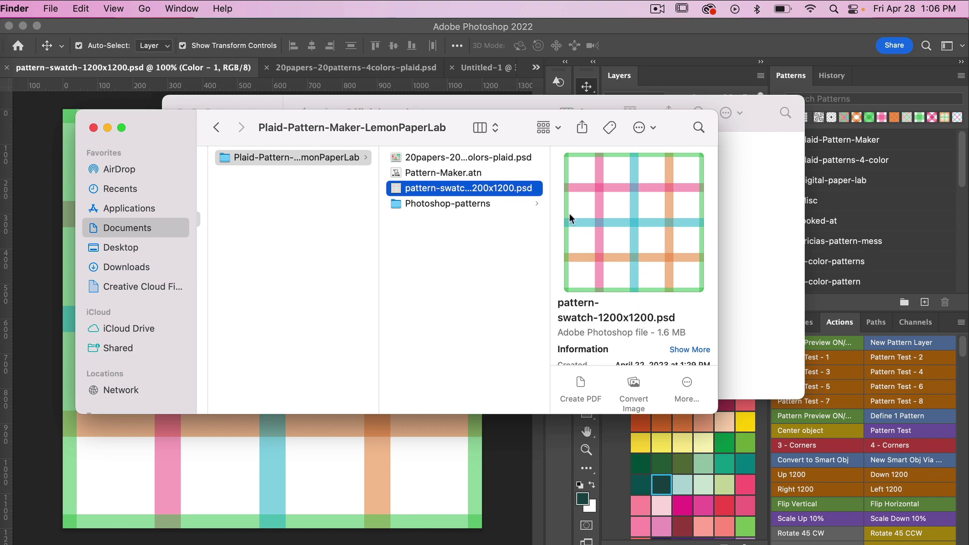
left_click(508, 444)
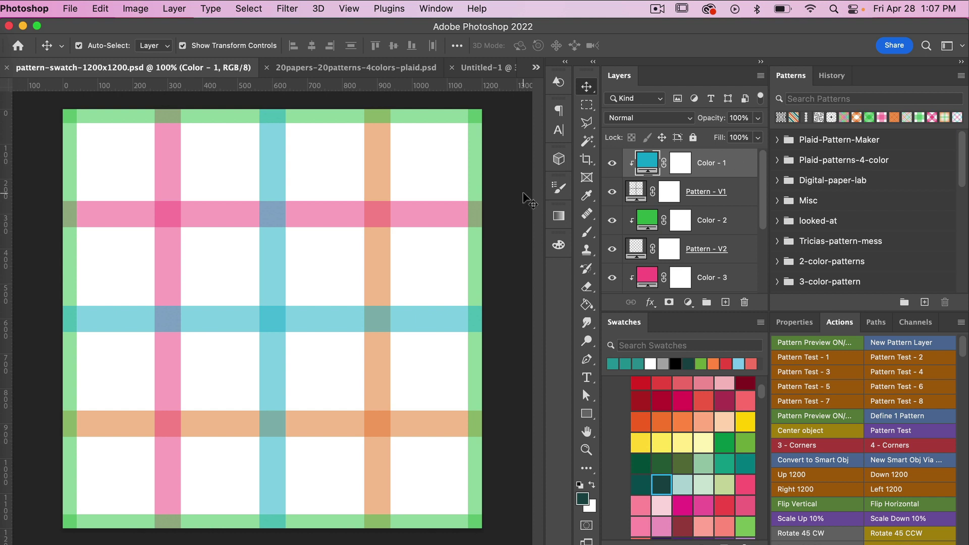
- Import the pattern files Plaid-Pattern-Maker.pat and Plaid-patterns-4-color.pat together from the Photoshop-patterns folder
left_click(440, 9)
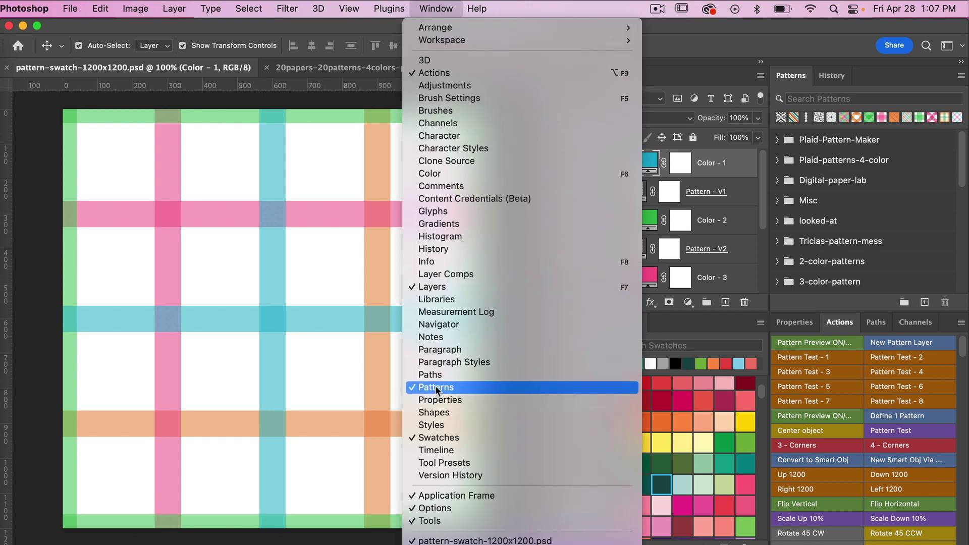
left_click(454, 386)
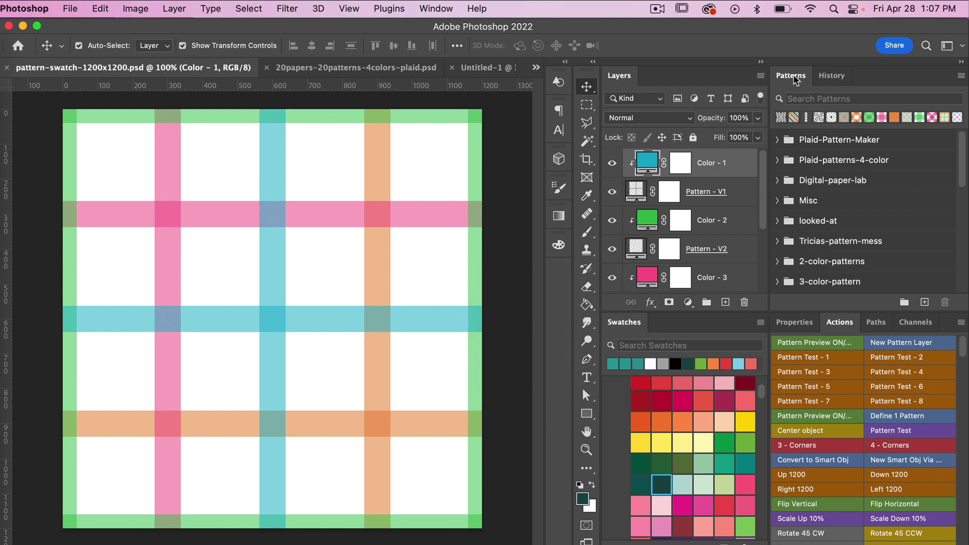
left_click(961, 76)
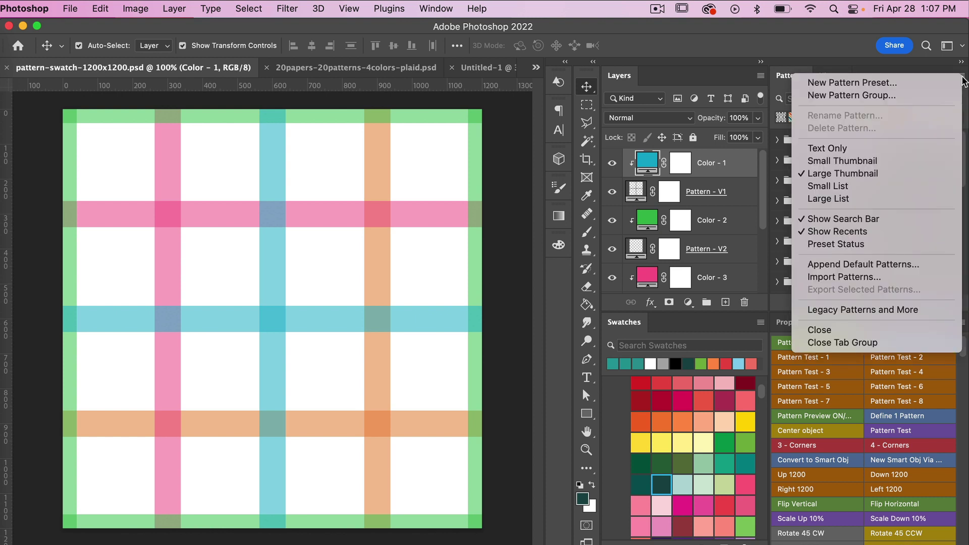
left_click(859, 275)
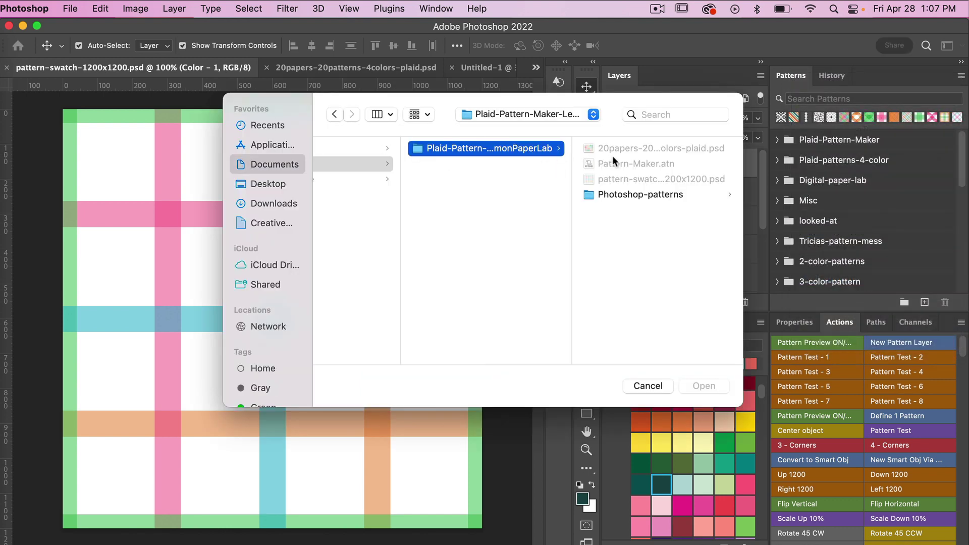
left_click(640, 192)
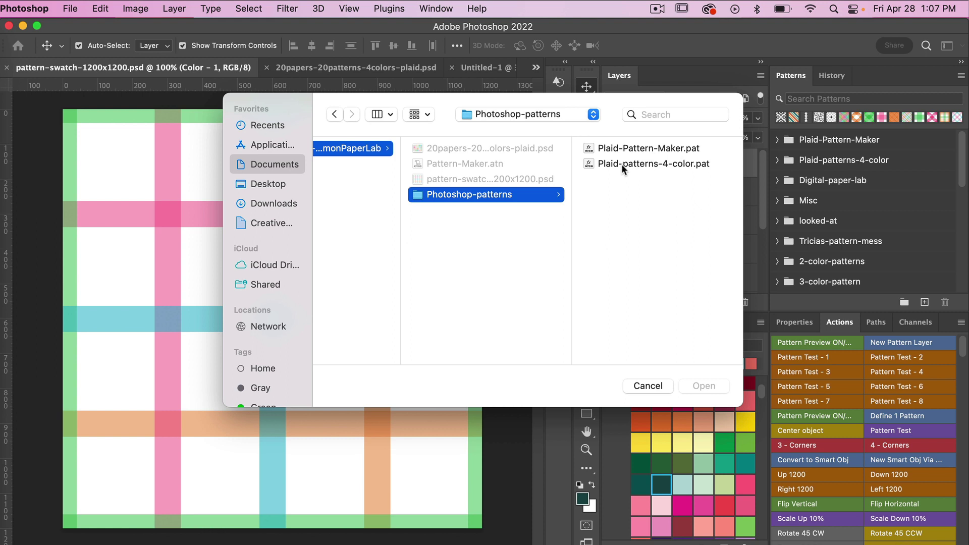
left_click(650, 149)
left_click(539, 165, "shift")
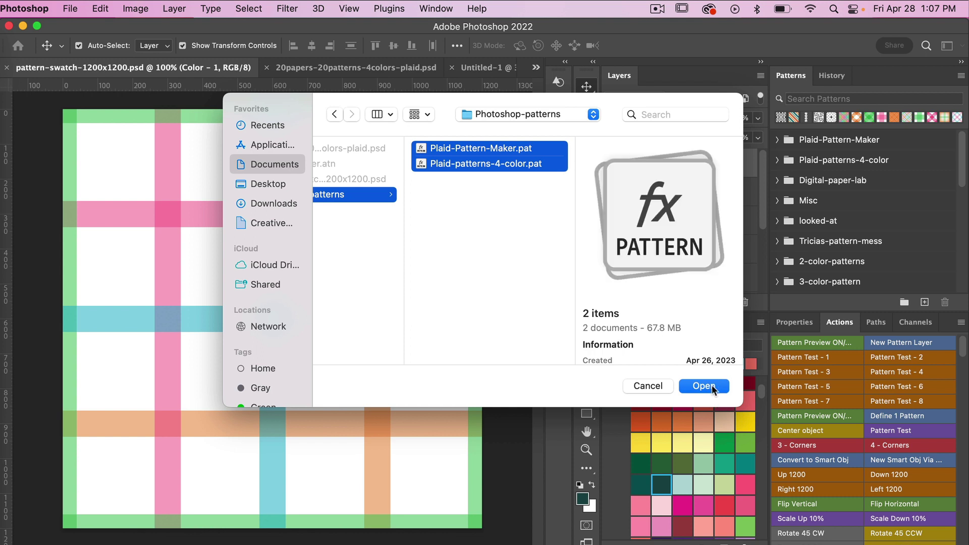
left_click(713, 388)
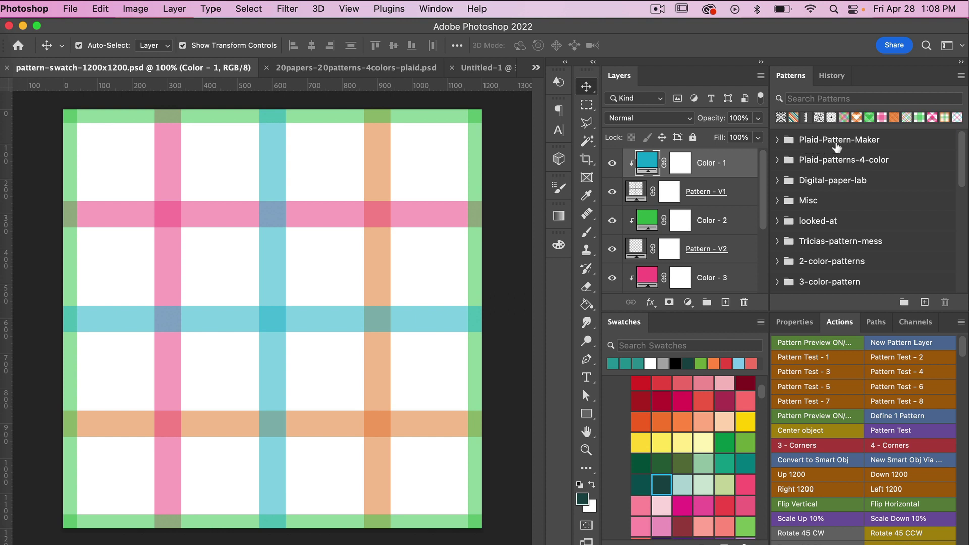
- Change the Pattern - V1 layer to the fifth pattern, a double-stripe grid, in the Grid-solid-V1 group under Plaid-Pattern-Maker's Grid-lines
left_click(778, 141)
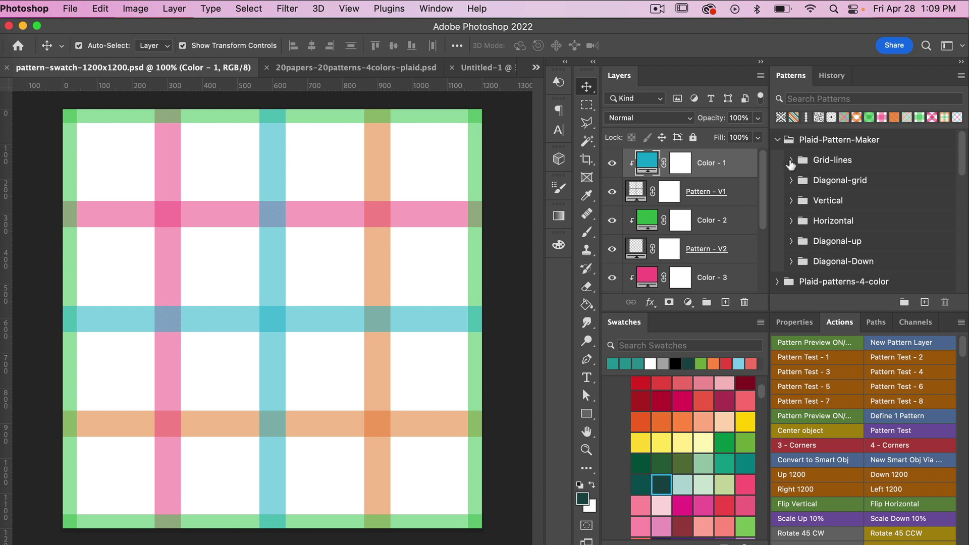
left_click(790, 161)
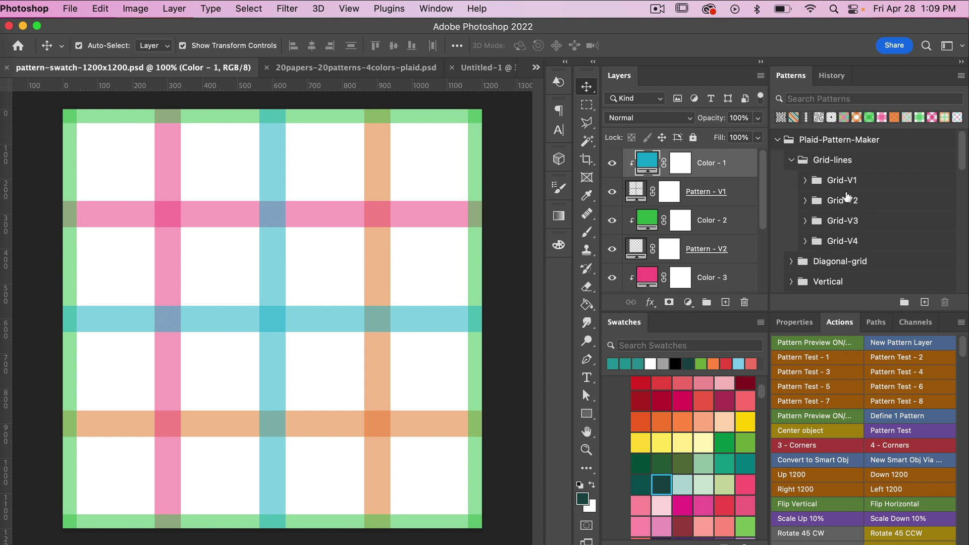
left_click(806, 181)
scroll(908, 196, "down", 1)
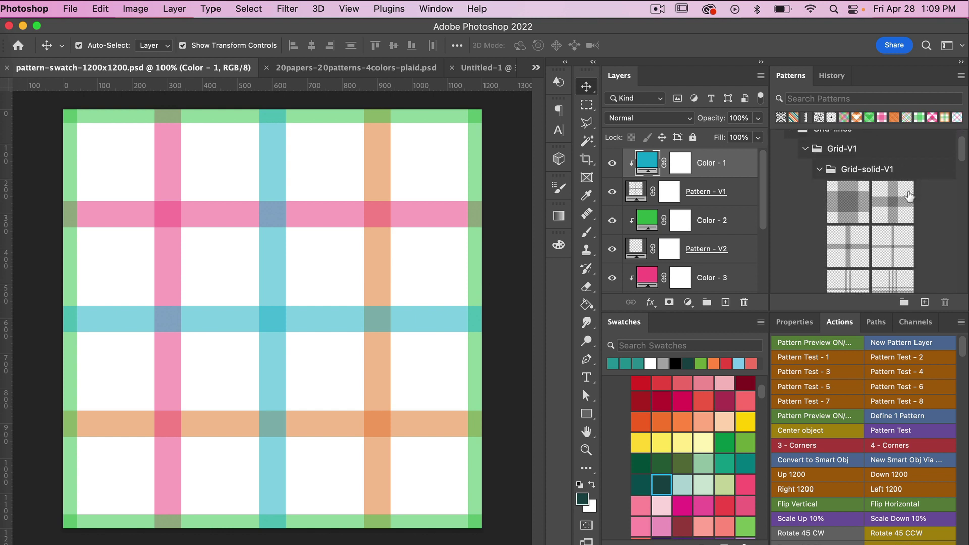
key("alt+bracketleft")
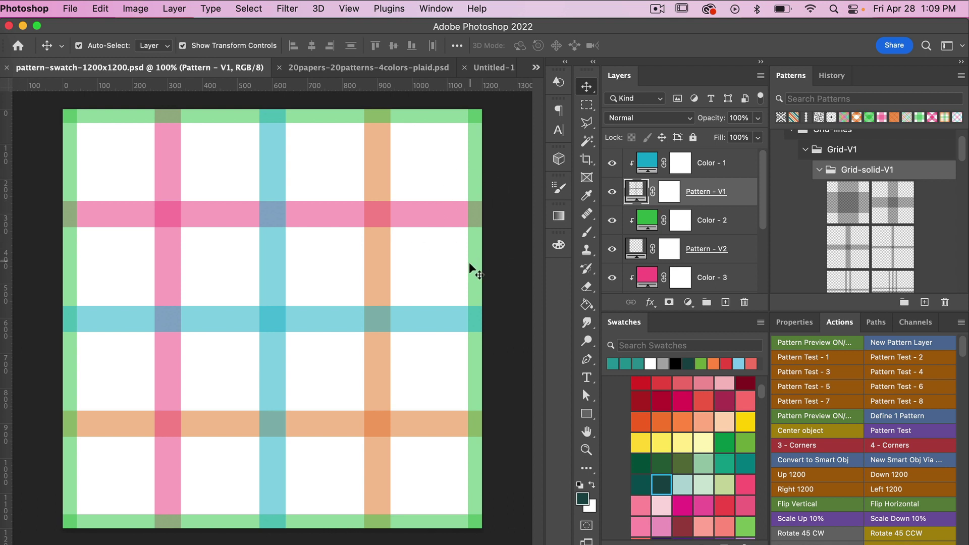
scroll(716, 200, "down", 1)
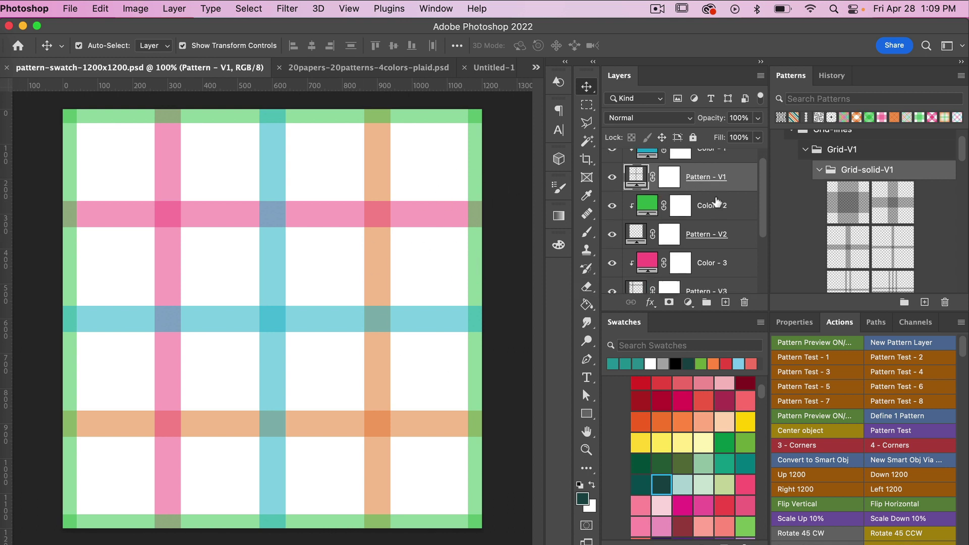
scroll(716, 201, "down", 5)
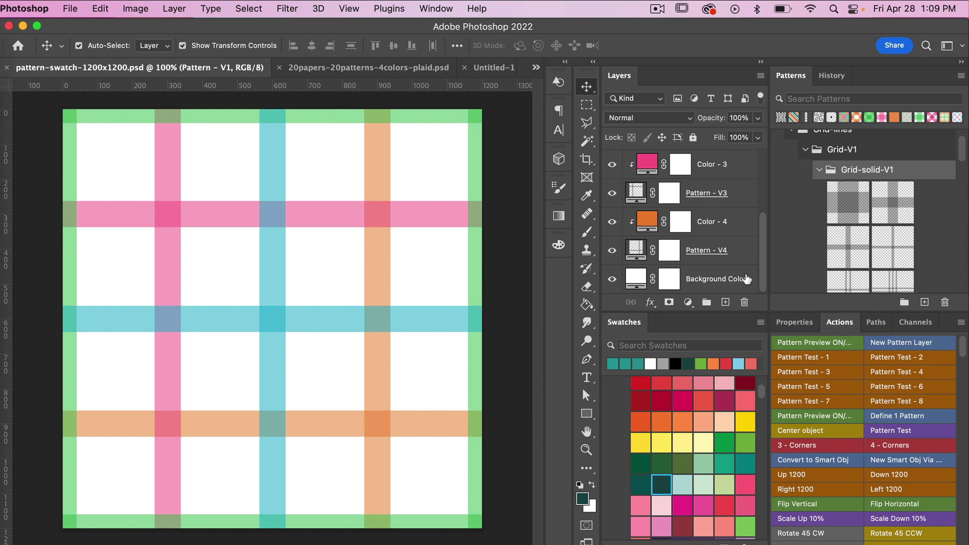
scroll(711, 248, "up", 2)
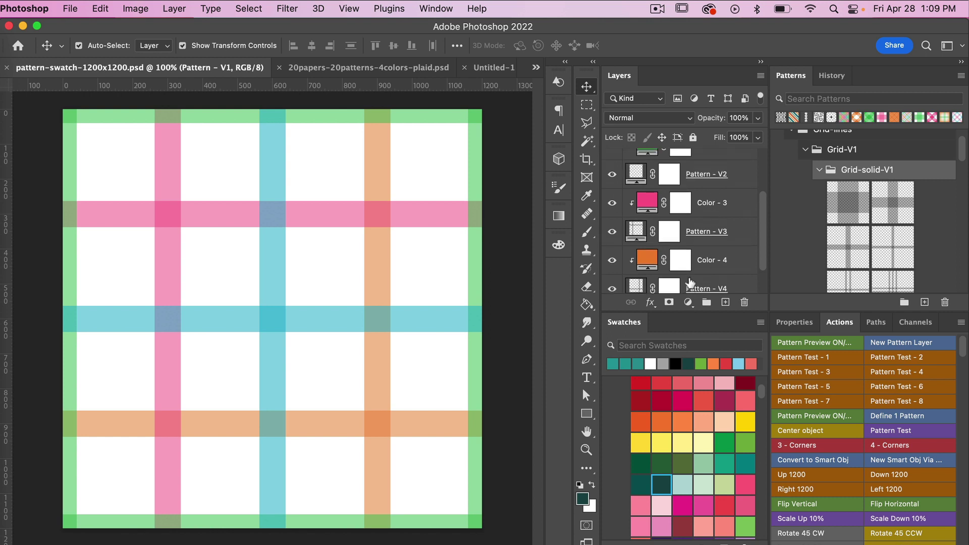
scroll(690, 194, "up", 3)
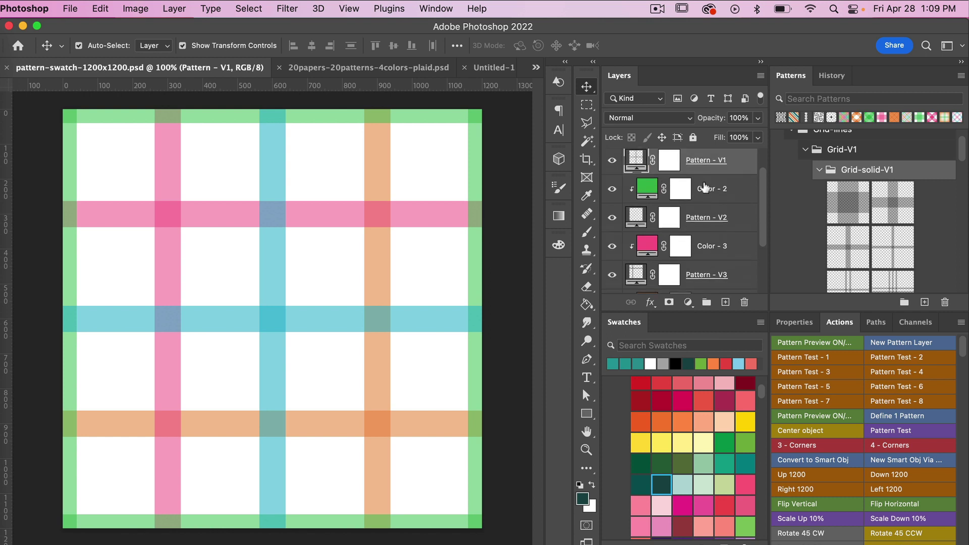
scroll(705, 188, "up", 1)
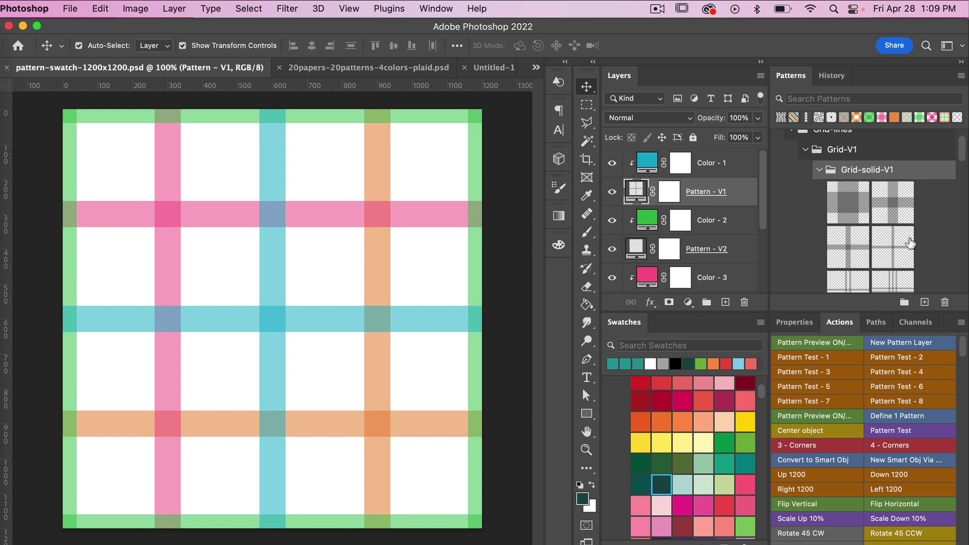
scroll(853, 255, "down", 2)
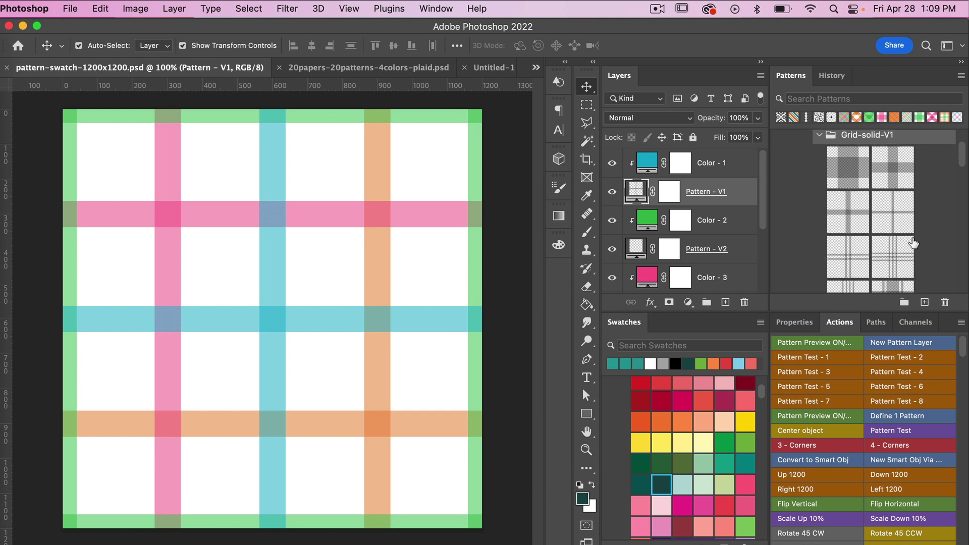
left_click(849, 255)
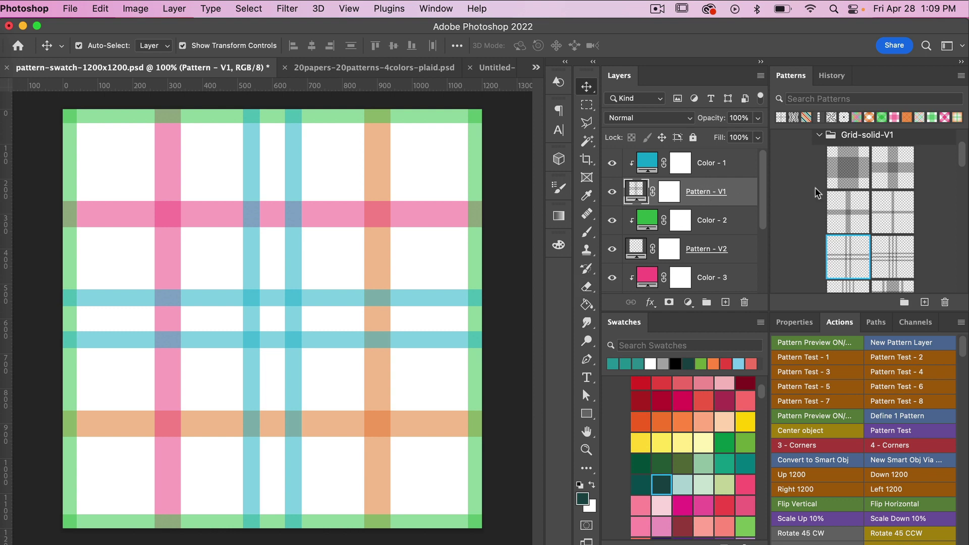
- Change the Pattern - V2 layer to the fifth pattern in the Grid-solid-V2 group, collapsing the V1 subgroups and Grid-V2
left_click(818, 137)
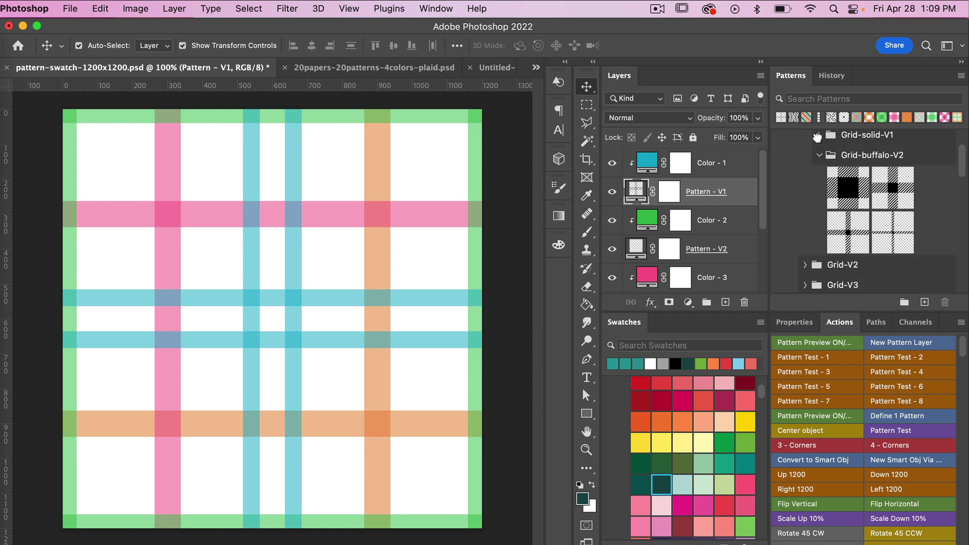
left_click(815, 155)
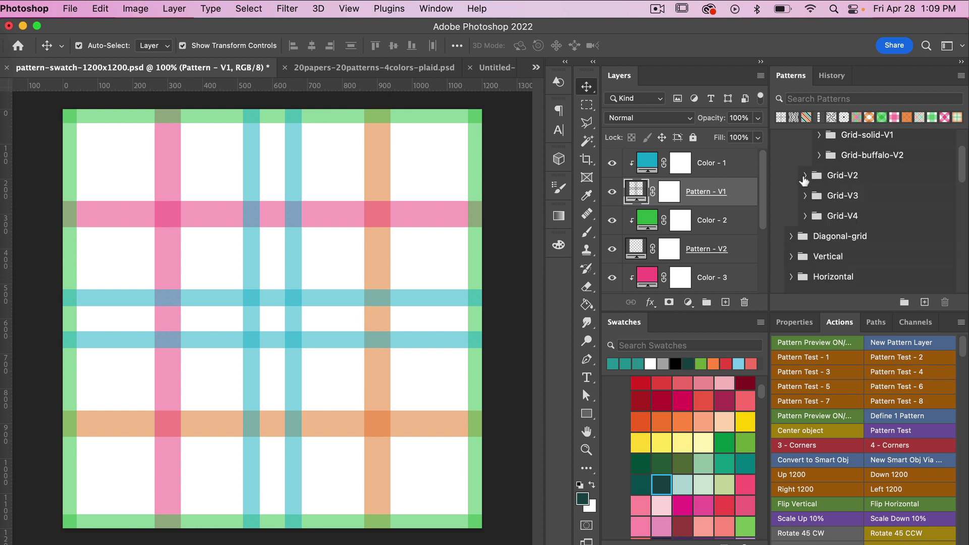
left_click(816, 175)
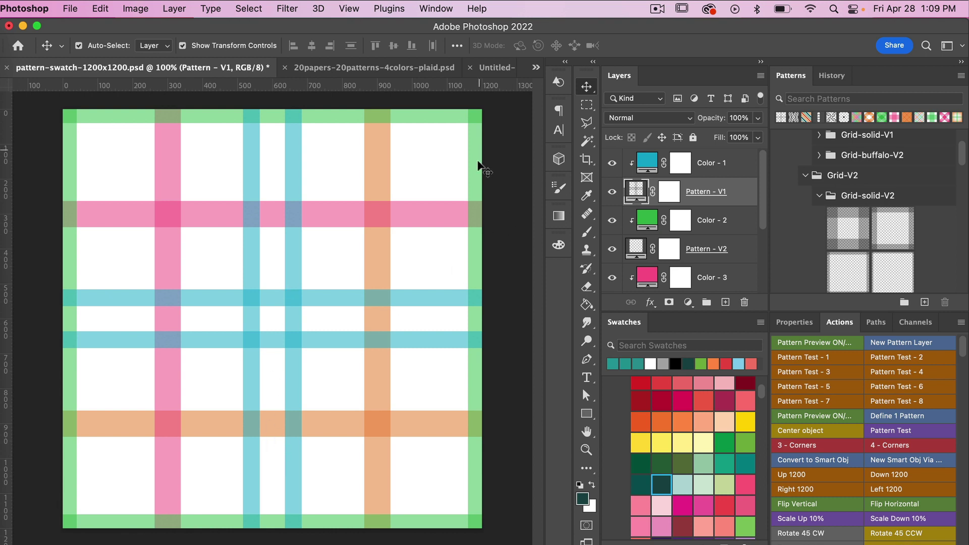
left_click(707, 253)
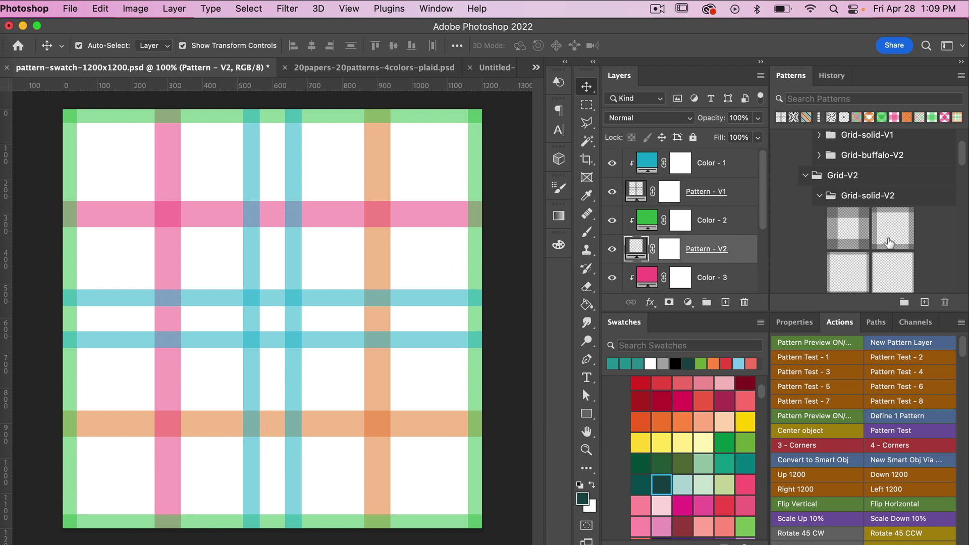
scroll(907, 254, "down", 5)
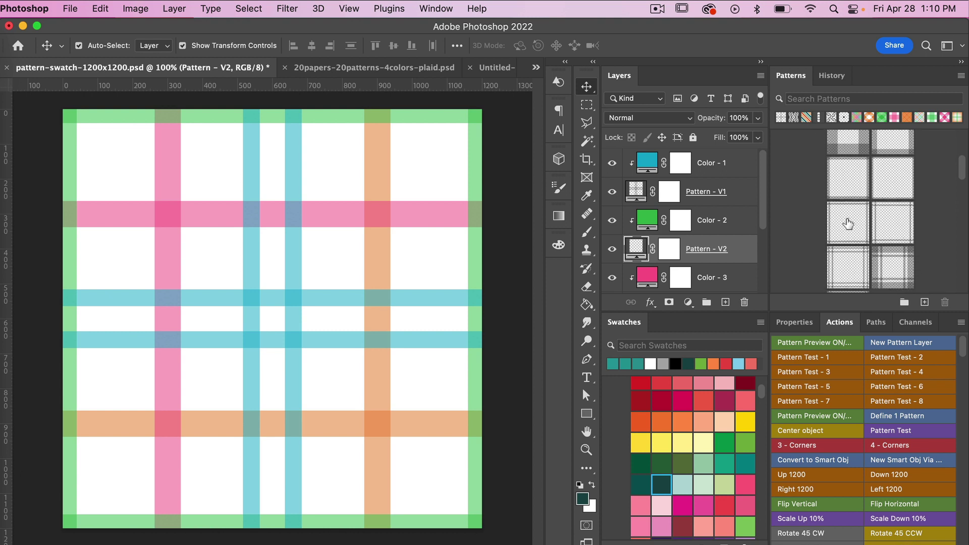
left_click(846, 219)
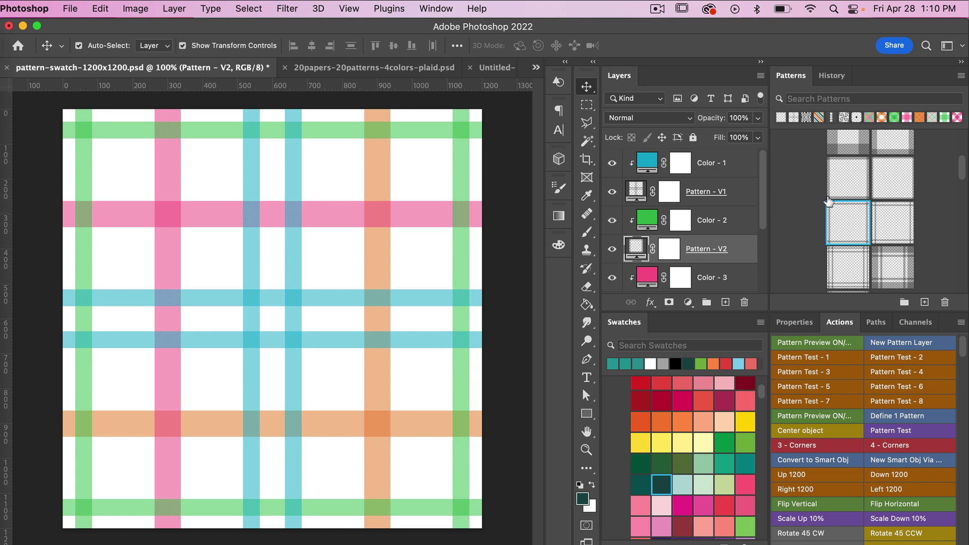
scroll(828, 201, "up", 5)
left_click(804, 187)
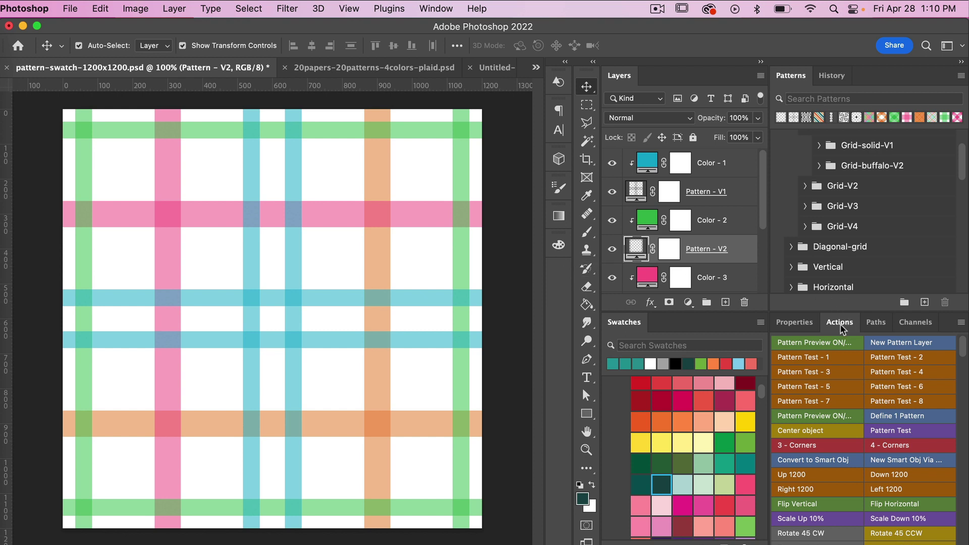
- Turn off Button Mode so the actions are listed as sets
left_click(437, 9)
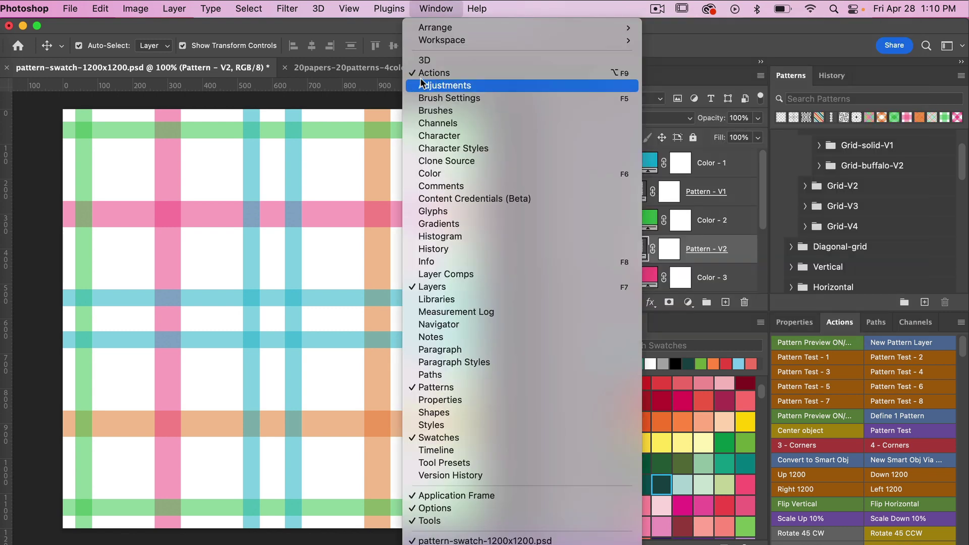
left_click(828, 313)
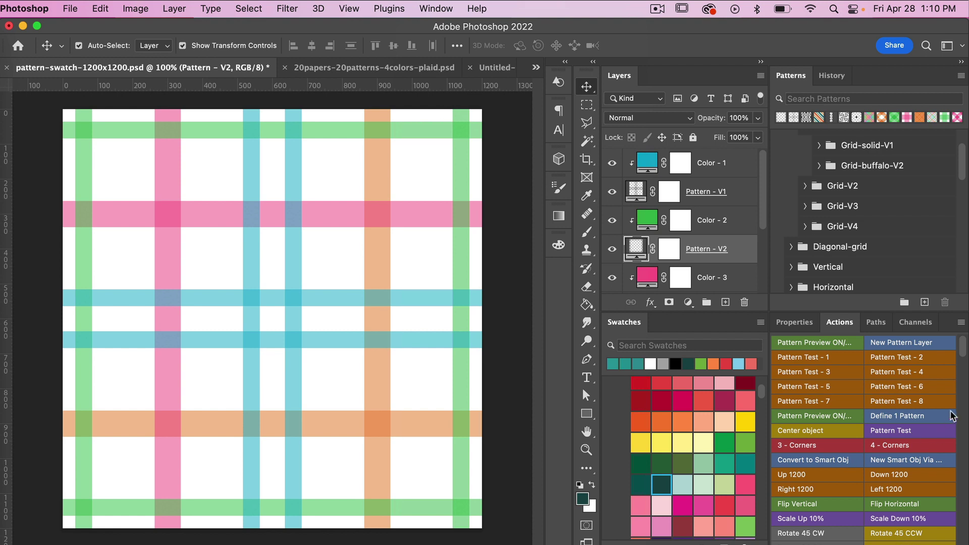
left_click(960, 324)
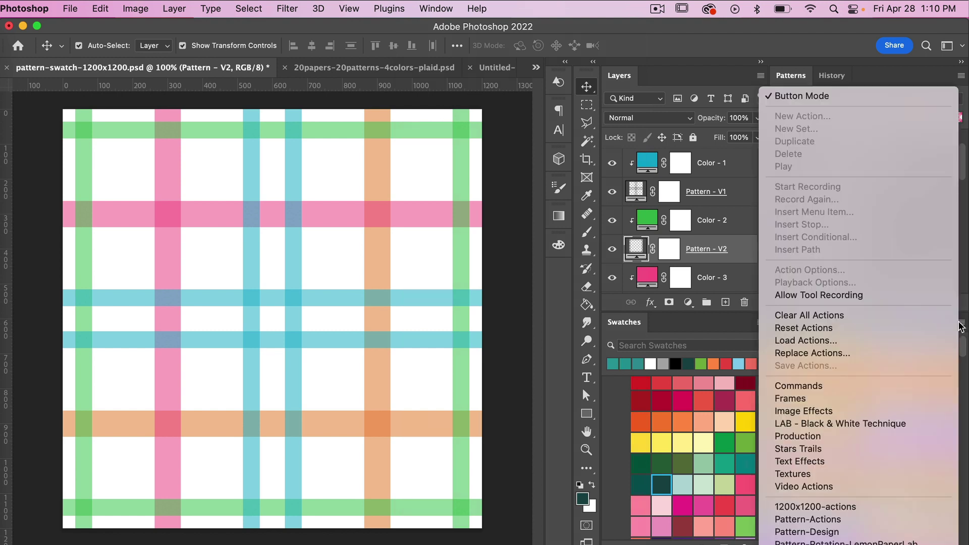
left_click(830, 96)
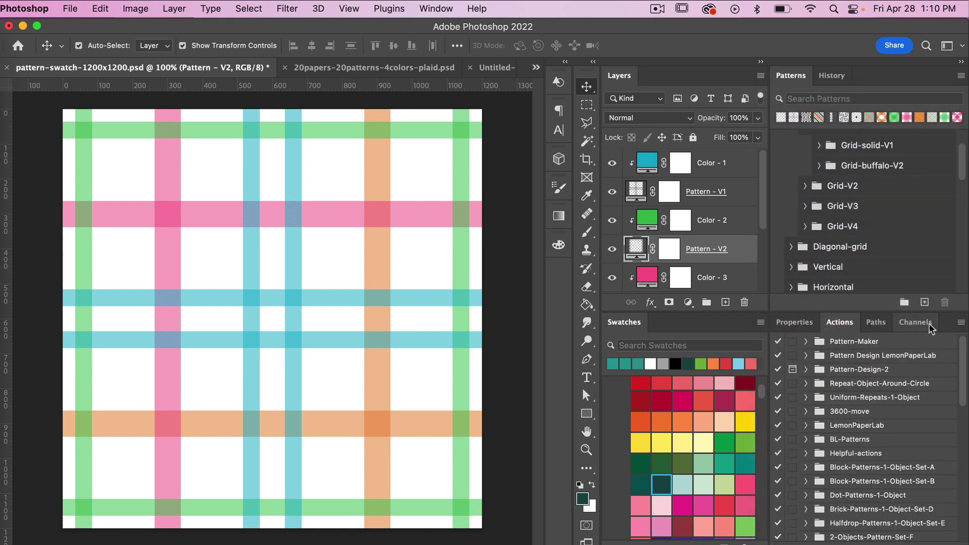
- Load the action set Pattern-Maker.atn from the Plaid-Pattern-Maker-LemonPaperLab folder
left_click(961, 324)
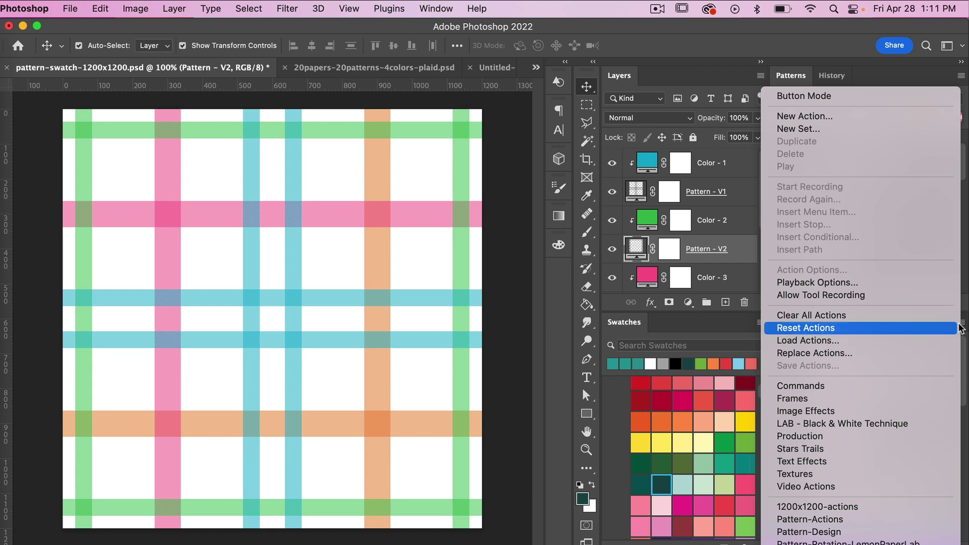
left_click(805, 341)
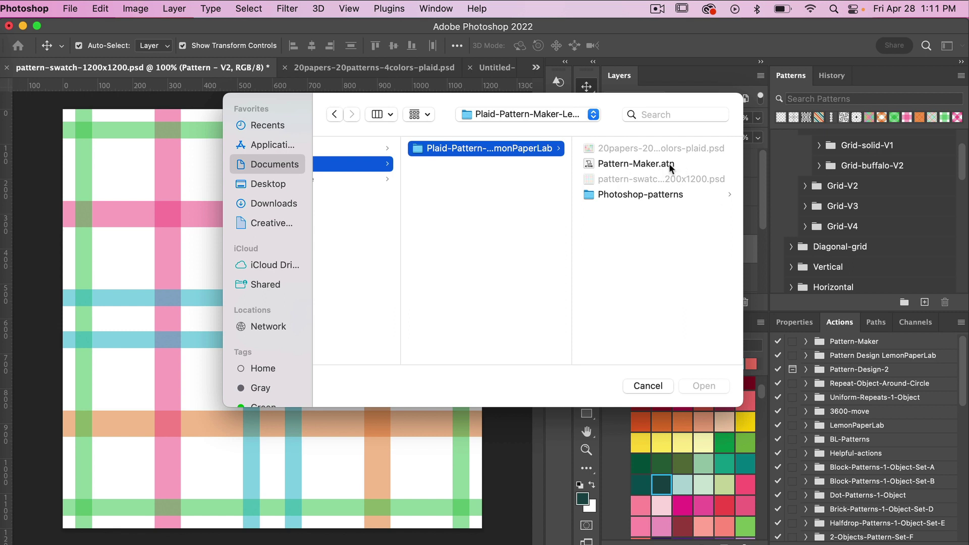
left_click(654, 162)
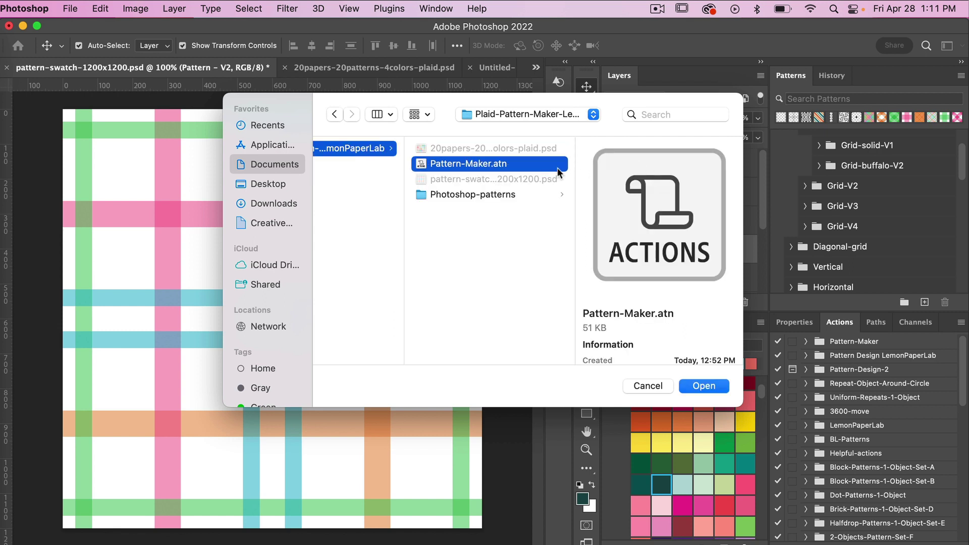
left_click(698, 387)
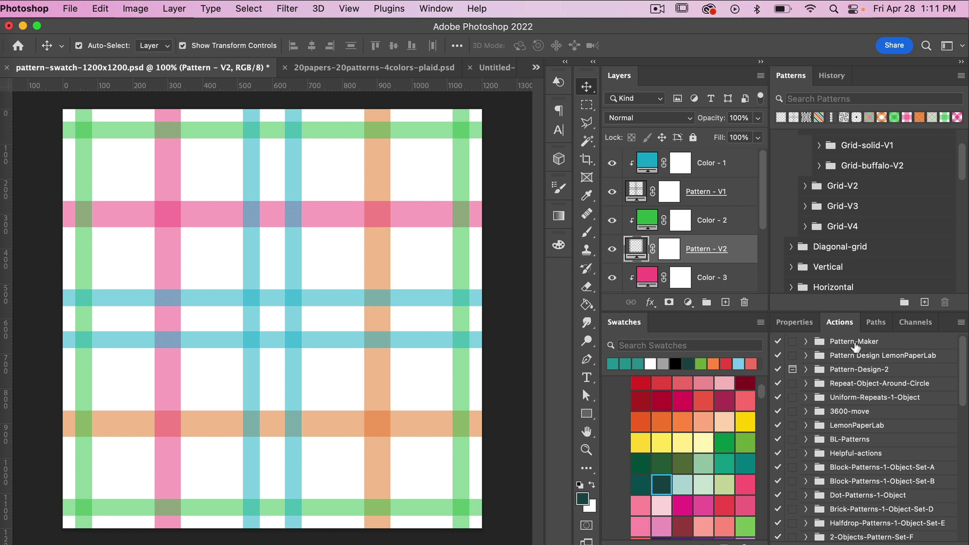
- Expand the Pattern-Maker action set and run Pattern Preview ON/OFF to show the plaid repeating beyond the canvas at 50% zoom
left_click(806, 342)
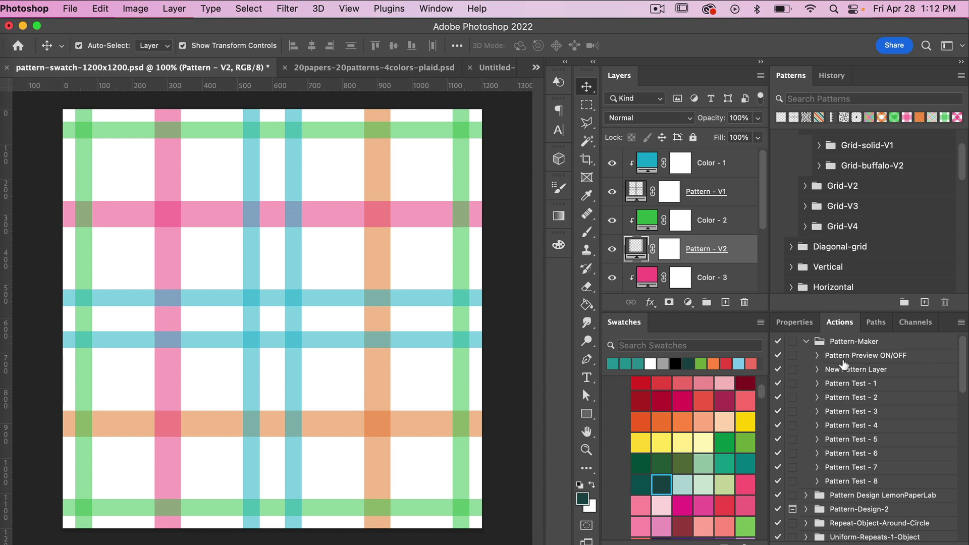
left_click(874, 357)
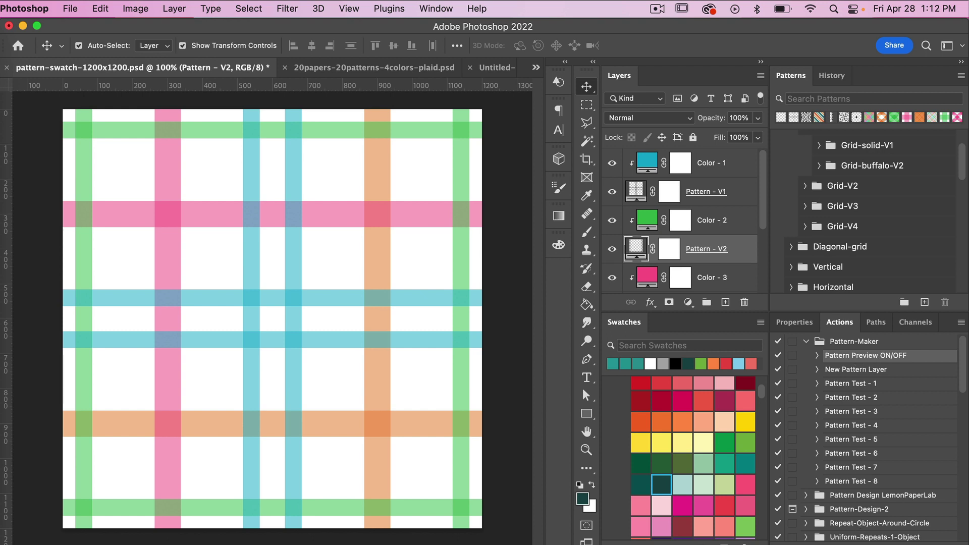
left_click(882, 543)
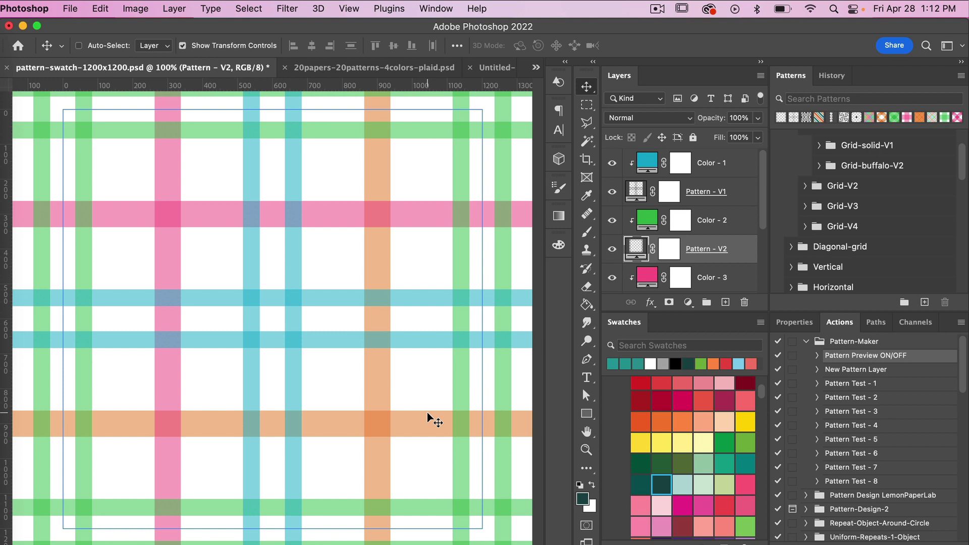
key("super+minus")
key("super+minus")
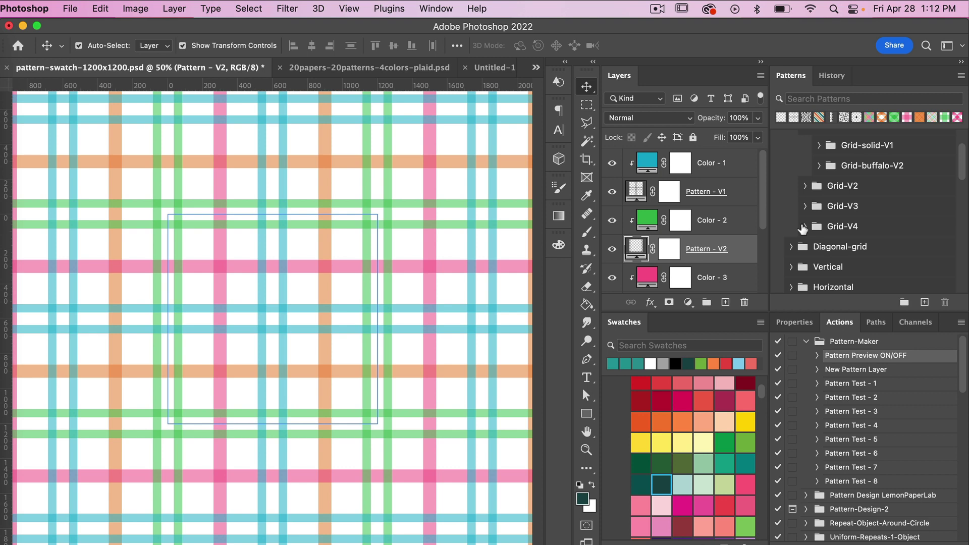
- Change the Pattern - V3 layer to the fifth pattern, a double-stripe grid, in the Grid-solid-V3 group under Grid-V3
scroll(884, 208, "up", 2)
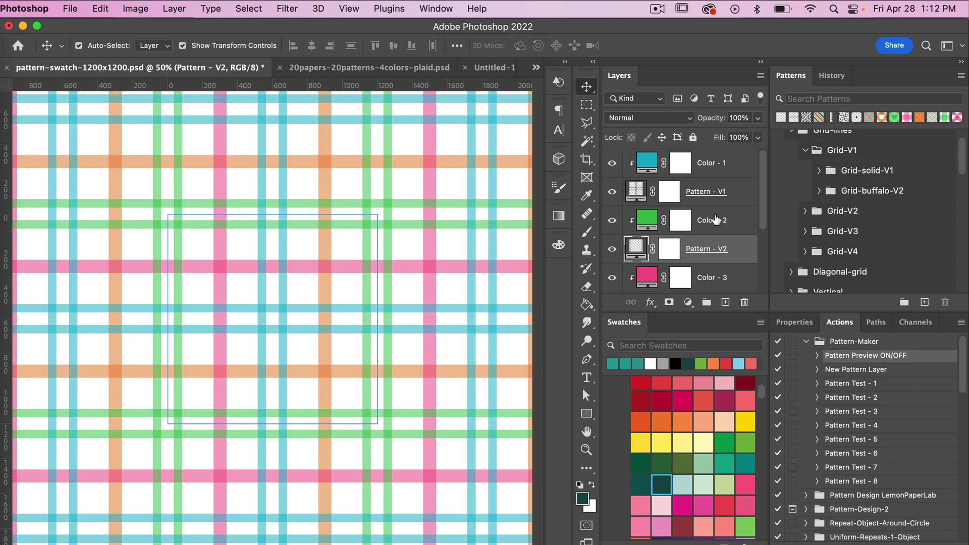
scroll(695, 249, "down", 2)
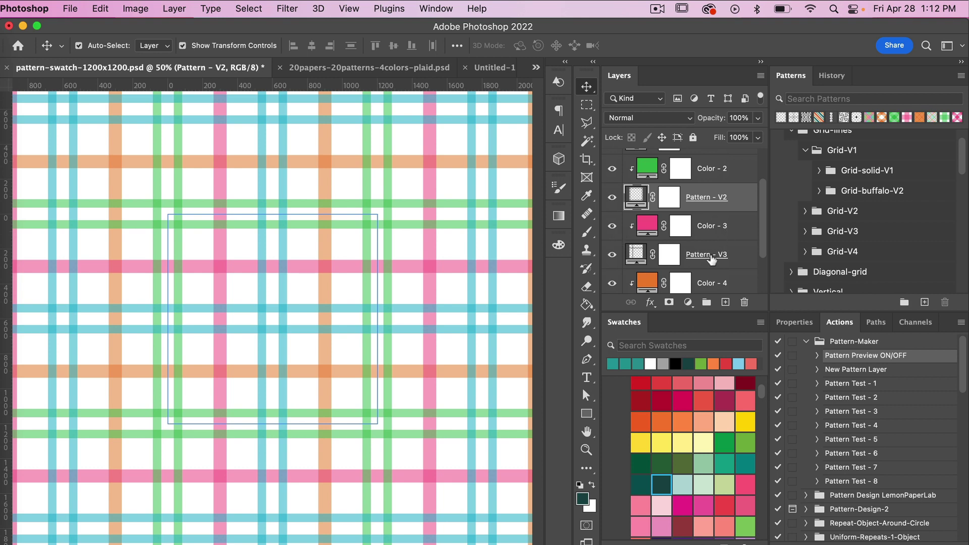
left_click(711, 258)
scroll(848, 199, "up", 1)
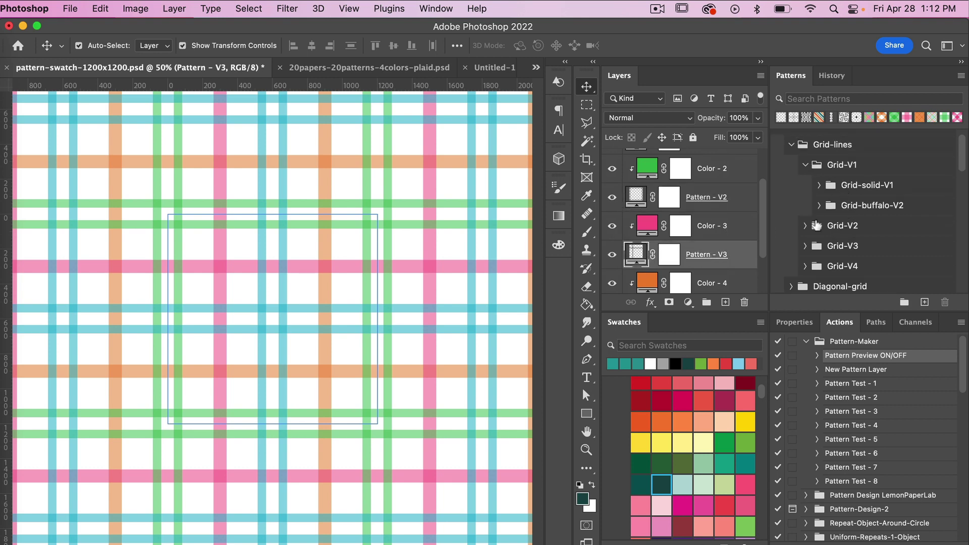
left_click(805, 246)
left_click(819, 266)
scroll(831, 263, "down", 3)
scroll(831, 263, "down", 3)
left_click(851, 244)
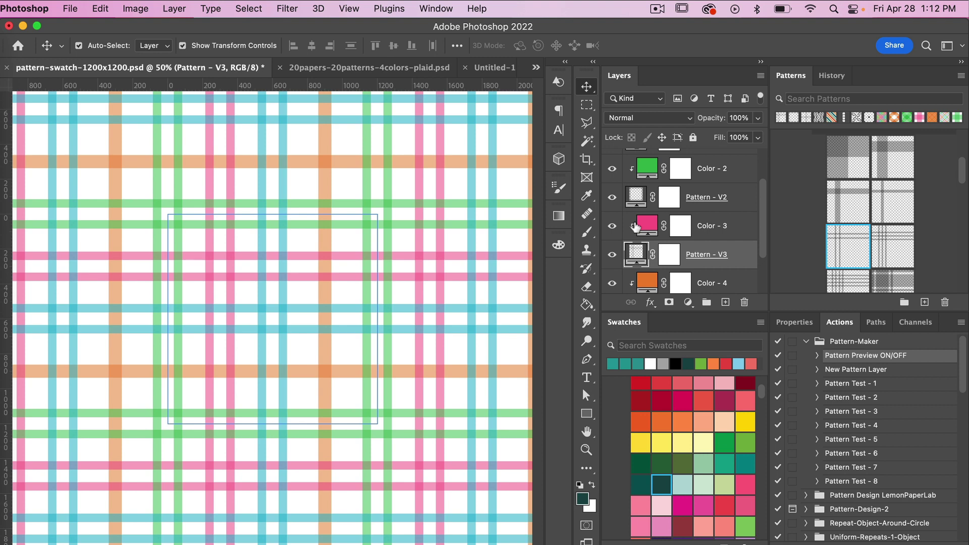
- Change the Pattern - V4 layer to the fifth pattern in Grid-solid-V4, collapsing Grid-solid-V3, and toggle the pattern preview off and on
scroll(635, 228, "down", 3)
left_click(699, 253)
scroll(861, 233, "down", 2)
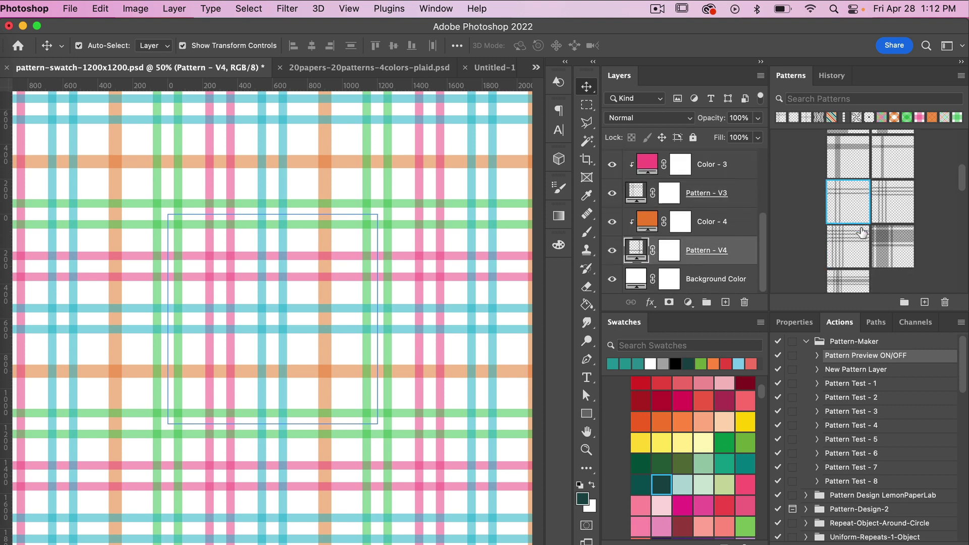
scroll(862, 232, "up", 3)
left_click(818, 175)
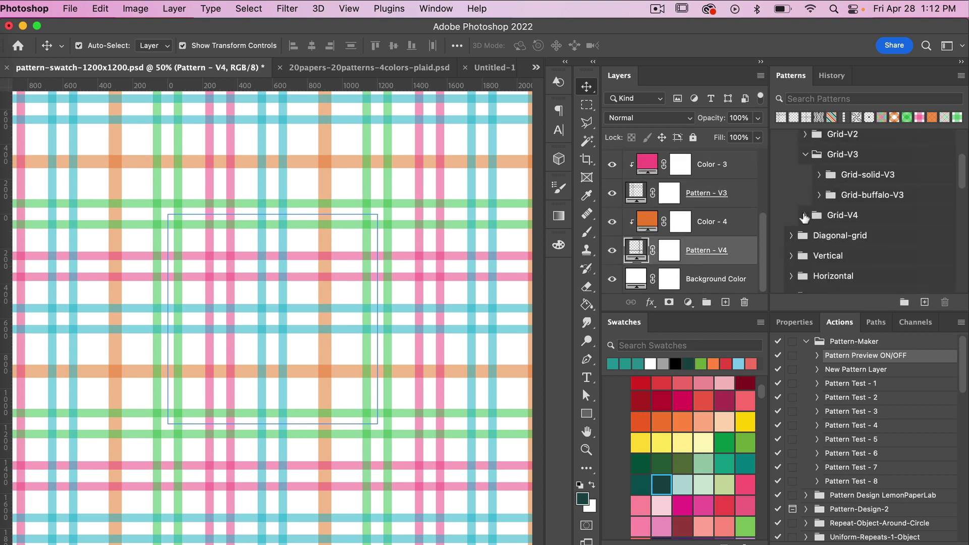
left_click(805, 216)
left_click(819, 235)
scroll(866, 255, "down", 2)
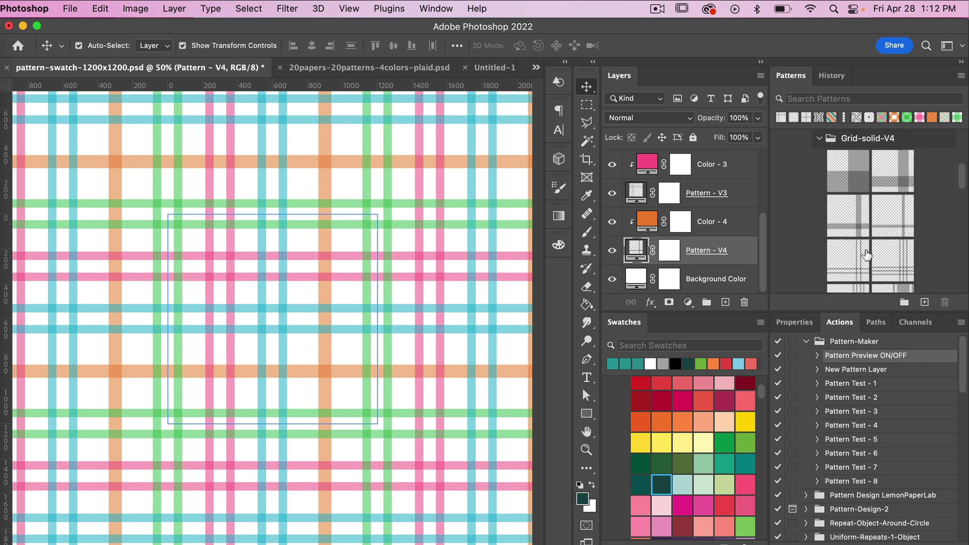
left_click(849, 261)
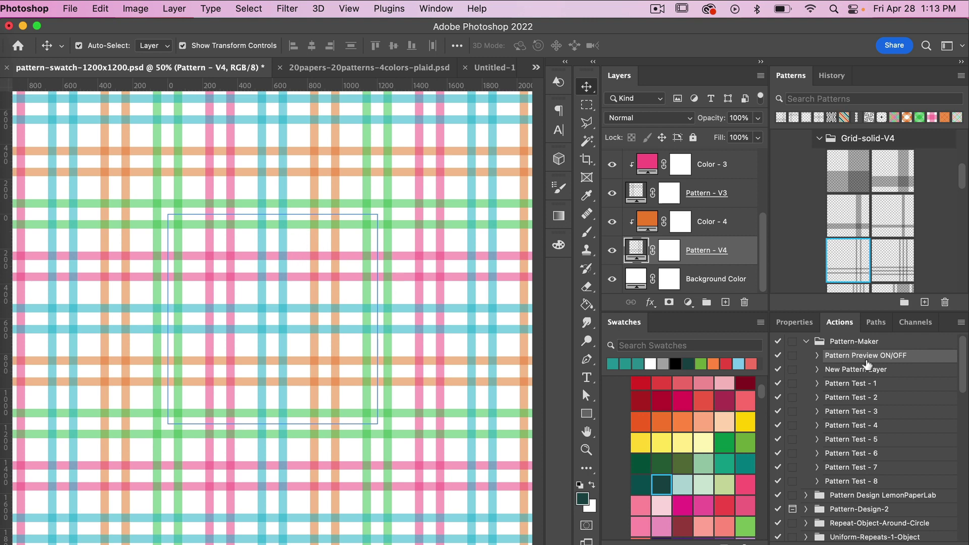
key("F2")
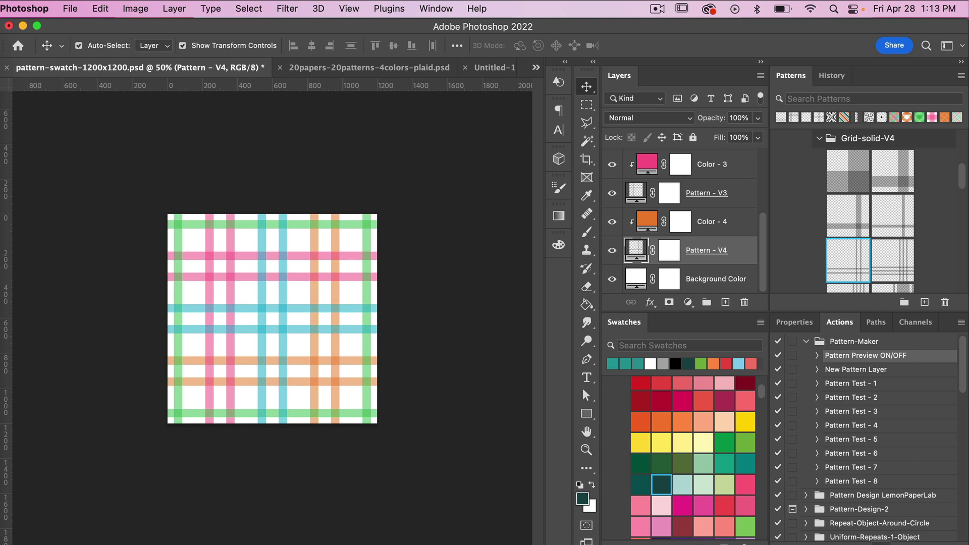
key("F2")
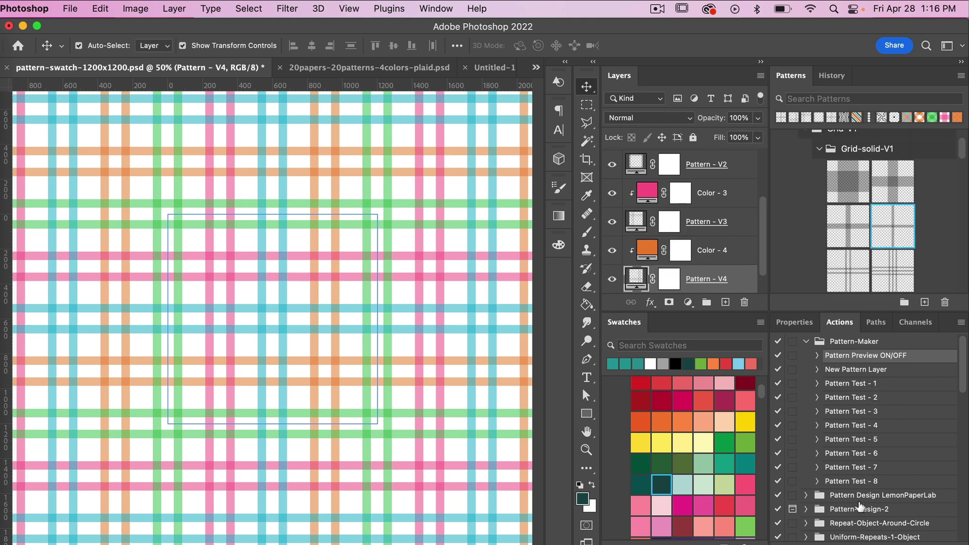
- Create a new 1200 x 1200 px document at 300 ppi in RGB Color with transparent background contents
left_click(68, 10)
left_click(80, 27)
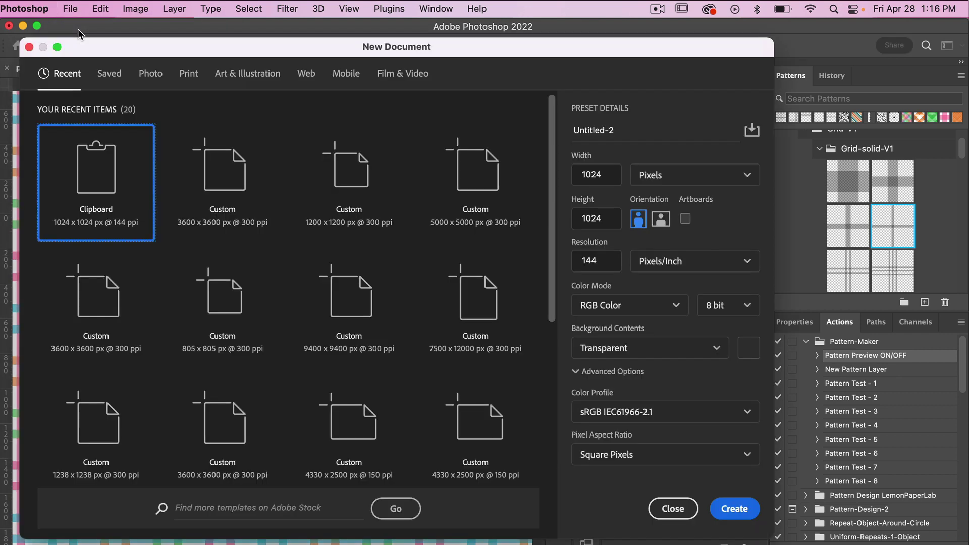
left_click(348, 170)
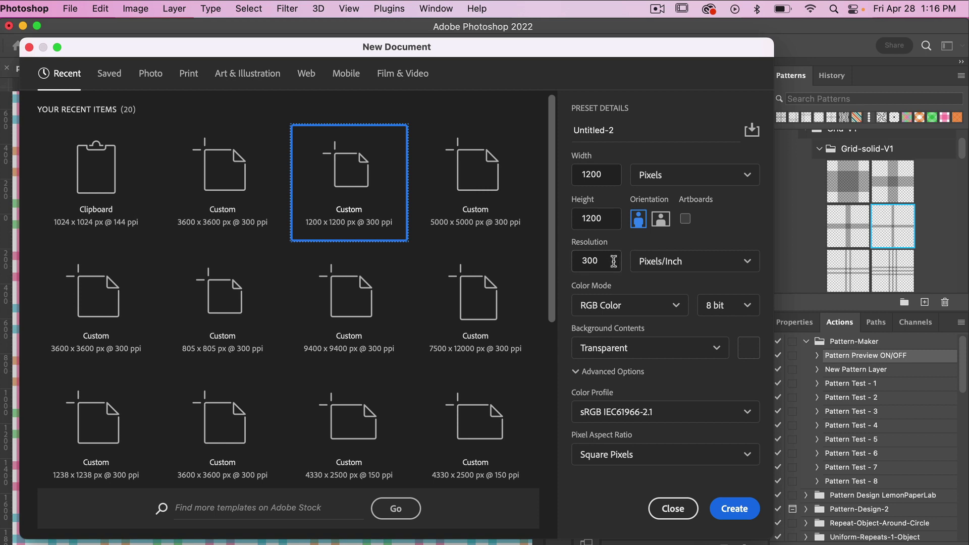
left_click(725, 512)
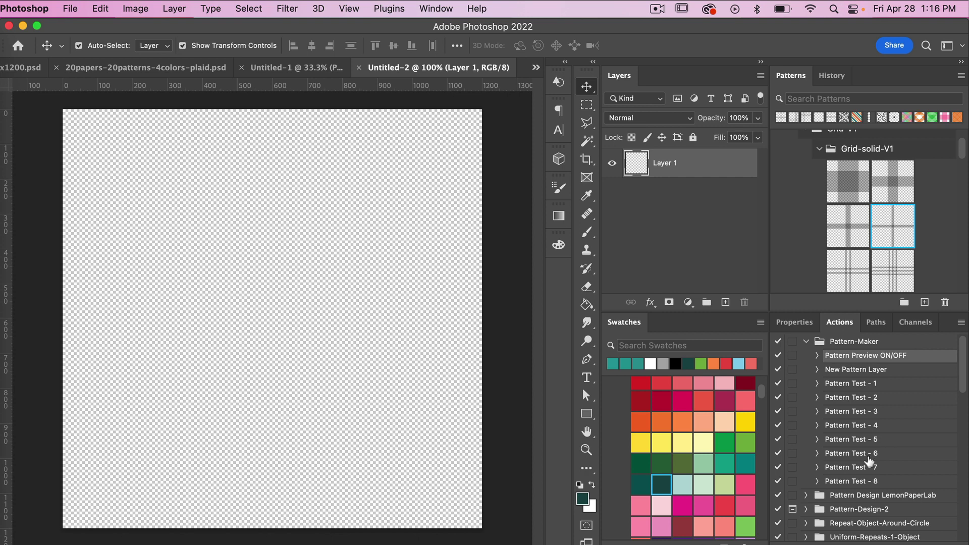
- Run the Pattern Test - 5 action in the new document and review the generated layer stack down to Background Color
left_click(850, 443)
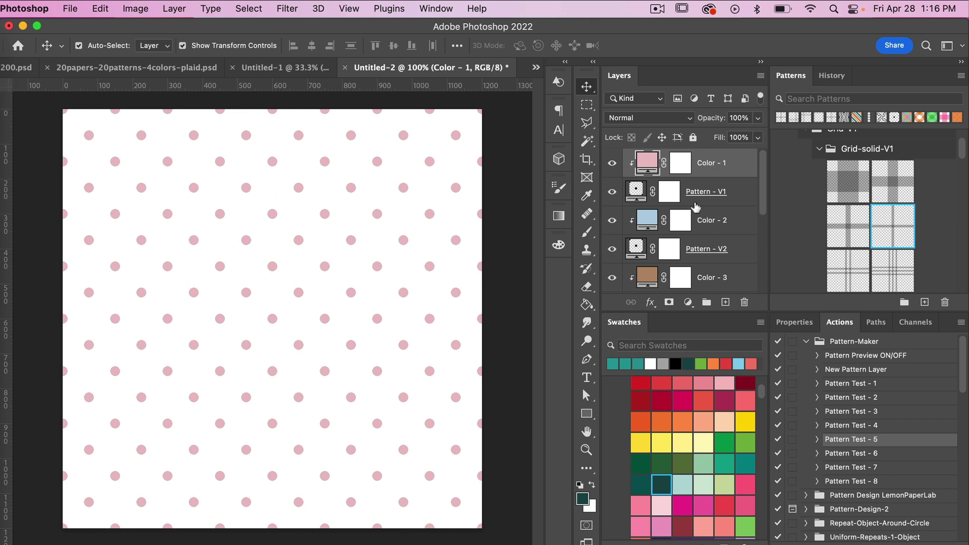
scroll(712, 239, "down", 3)
scroll(712, 238, "down", 3)
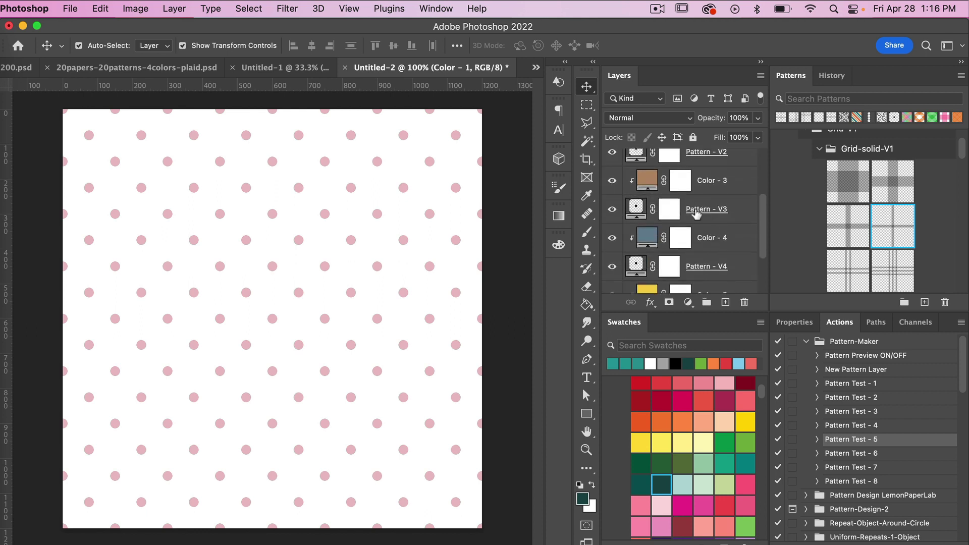
scroll(684, 228, "down", 1)
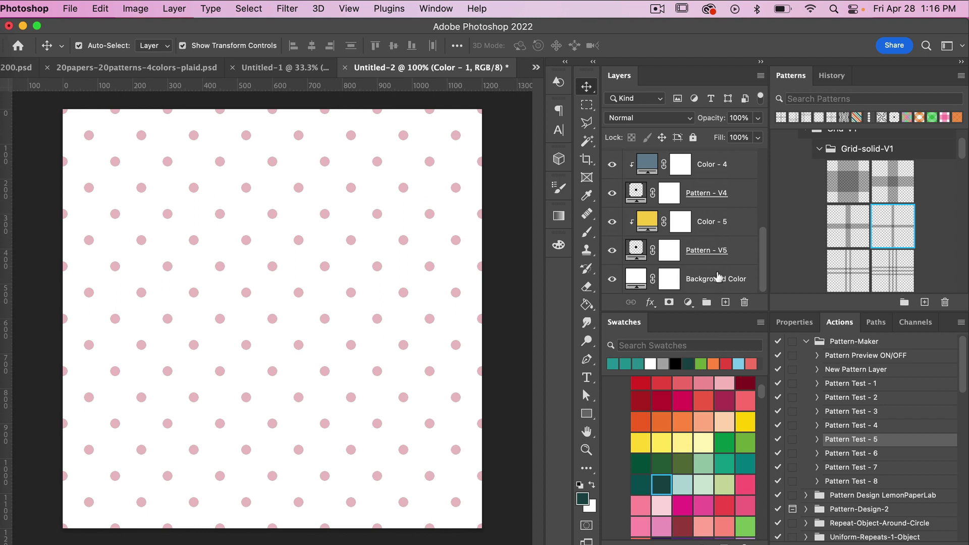
- Select the Pattern - V1 layer and look through the Grid-buffalo-V2 patterns, leaving Grid-solid-V1 and Grid-buffalo-V2 collapsed
key("alt+bracketleft")
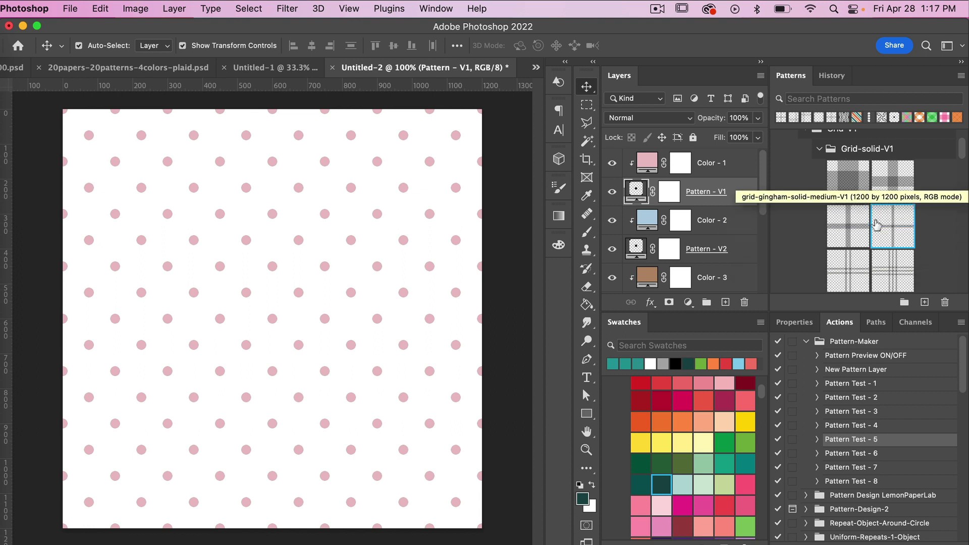
left_click(819, 148)
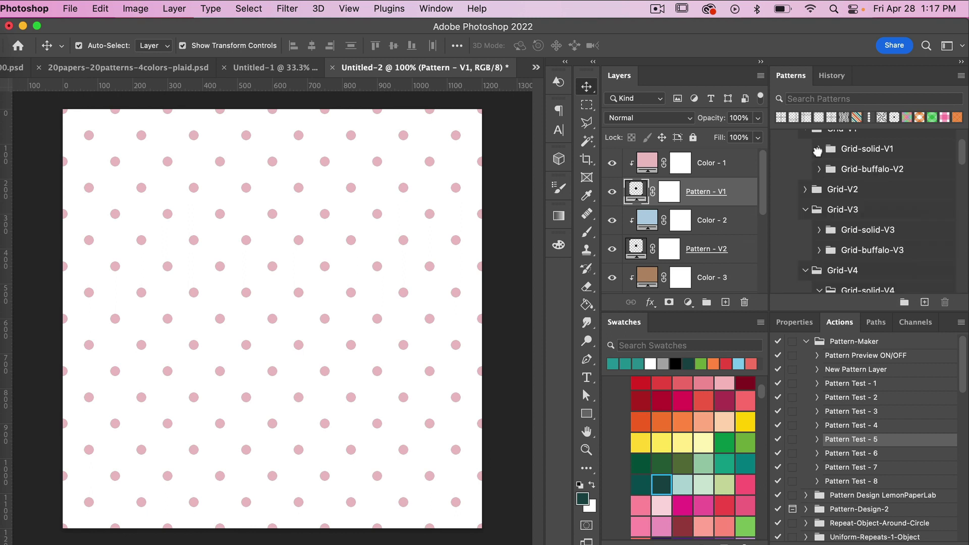
left_click(820, 168)
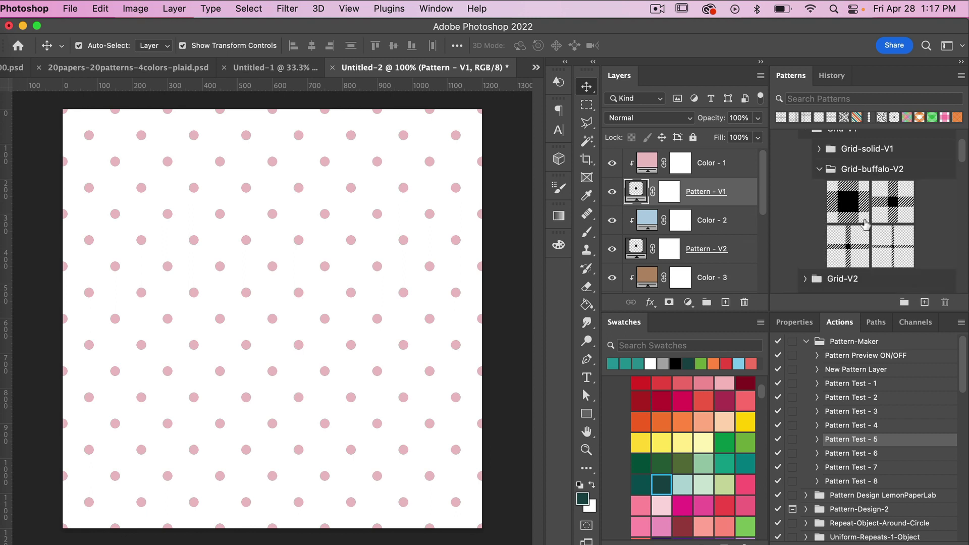
left_click(819, 169)
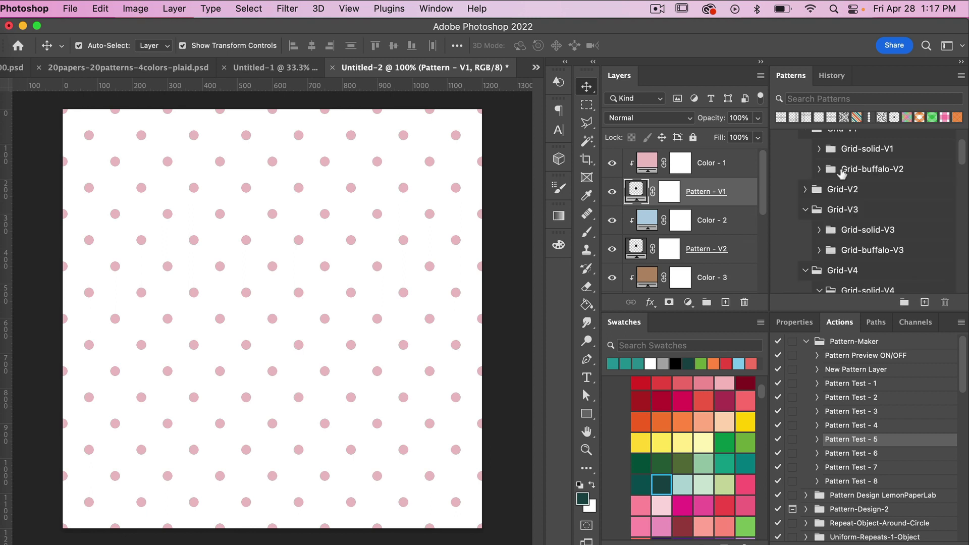
- Collapse Grid-lines and change the Pattern - V5 layer to the second pattern in the Diag-grid-solid-V1 group under Diagonal-grid
scroll(847, 173, "up", 3)
left_click(791, 160)
left_click(791, 180)
left_click(805, 201)
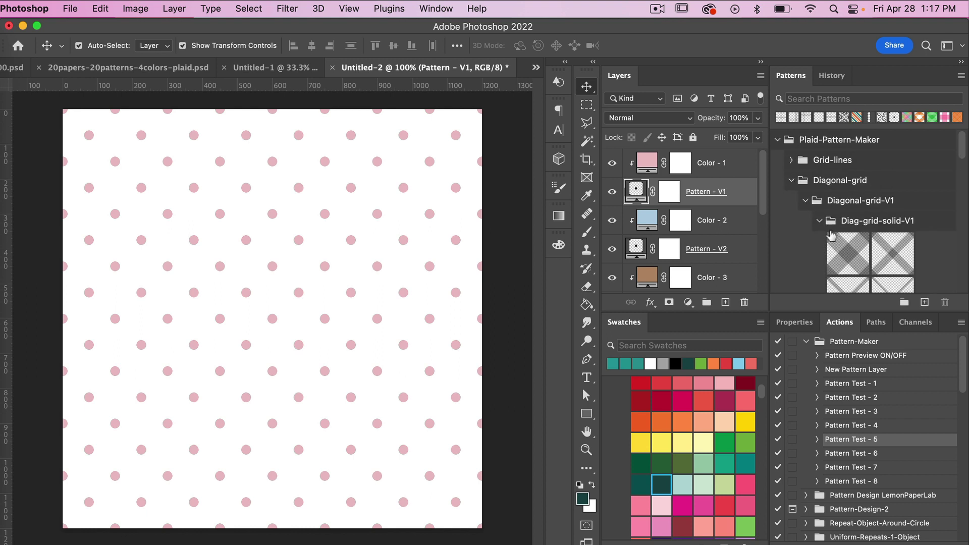
scroll(833, 236, "down", 3)
scroll(884, 218, "up", 3)
scroll(916, 253, "down", 1)
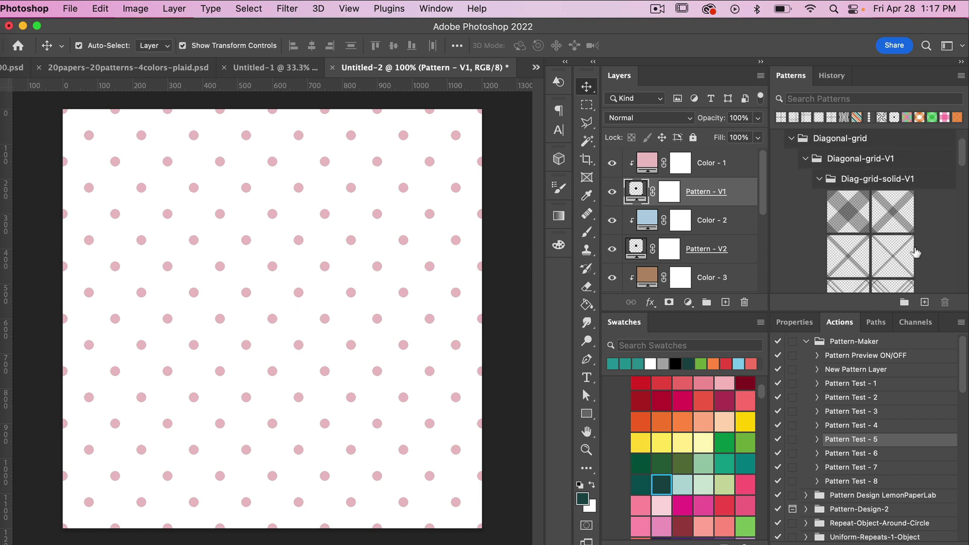
scroll(628, 249, "down", 6)
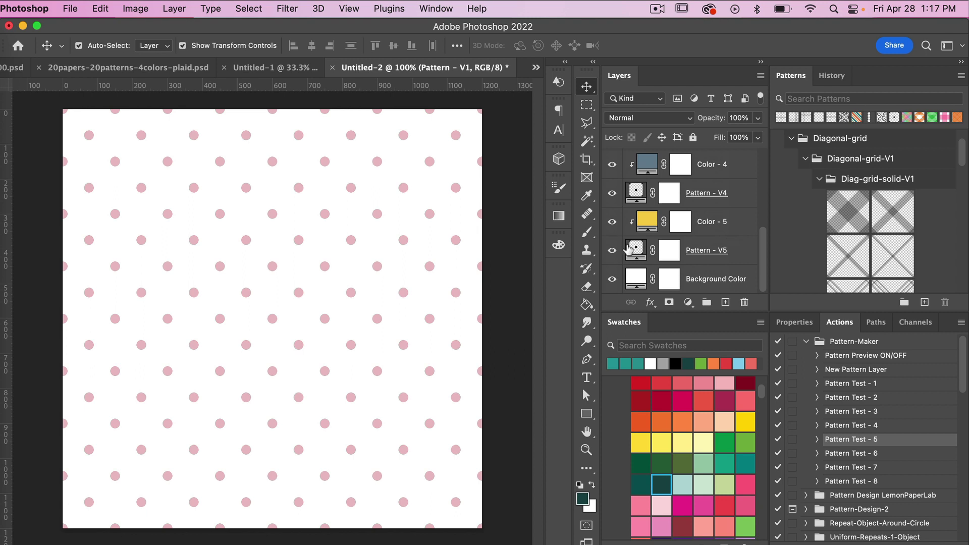
left_click(716, 251)
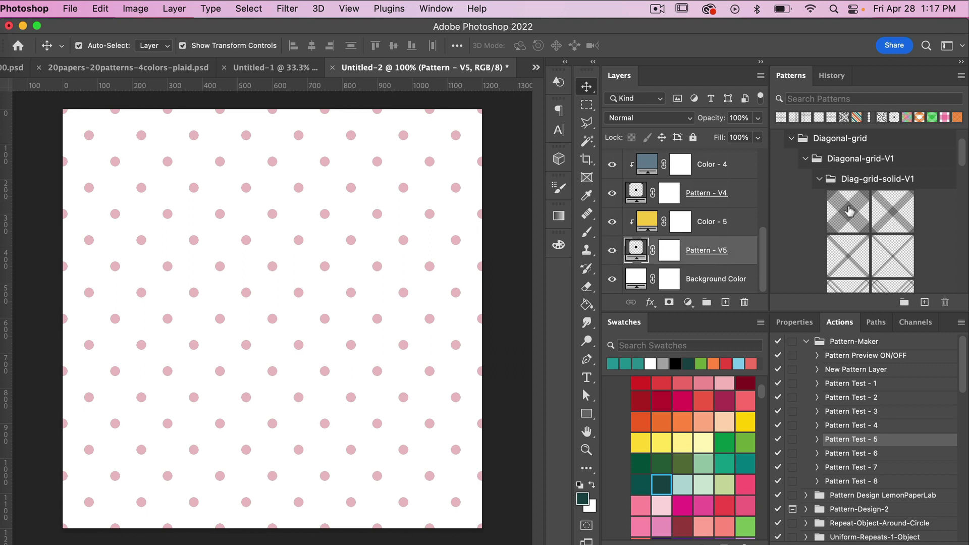
left_click(892, 211)
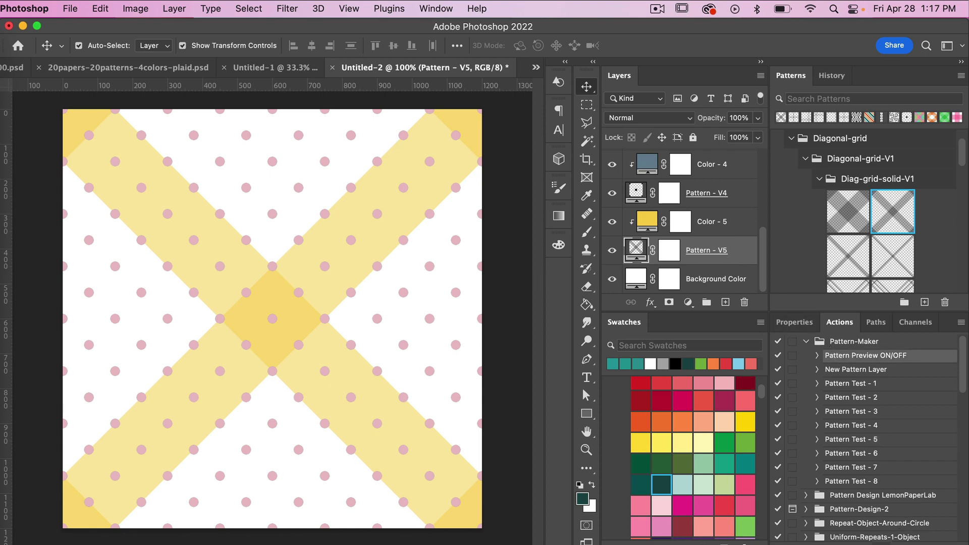
- Turn on the pattern preview for the diagonal swatch and show the repeat at 50% zoom
key("F2")
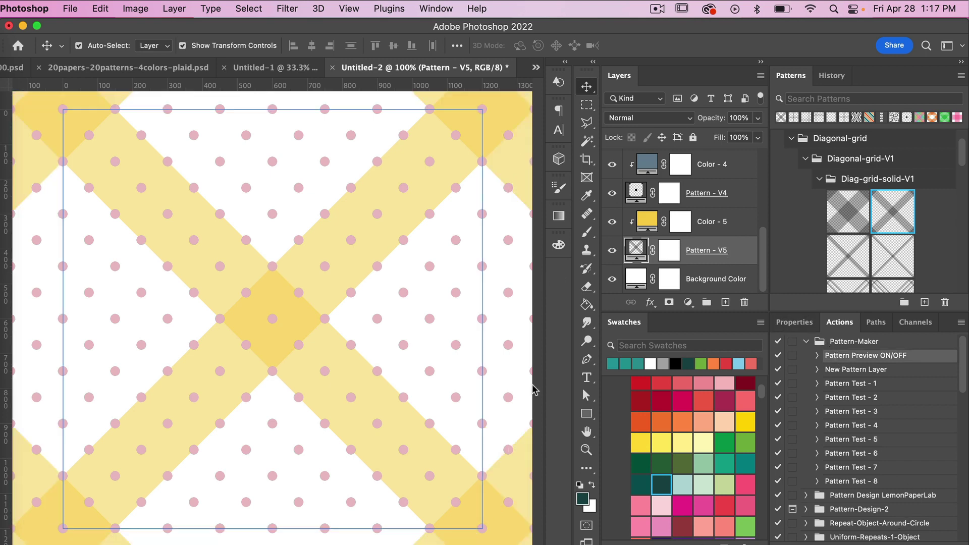
key("super+minus")
key("super+minus")
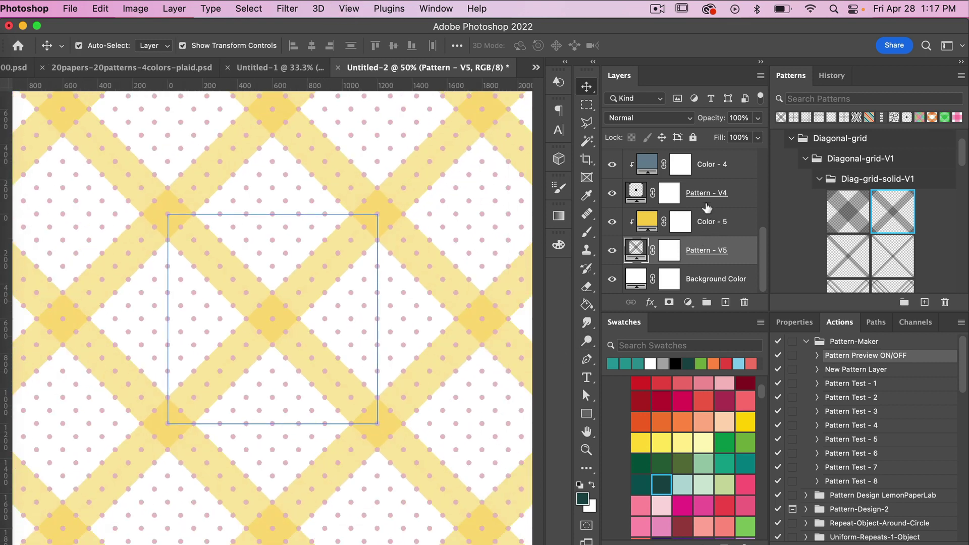
- Change the Pattern - V4 layer to the third pattern in the Diag-grid-buffalo-V2 group under Diagonal-grid-V2, collapsing Diag-grid-solid-V1
left_click(706, 208)
left_click(819, 179)
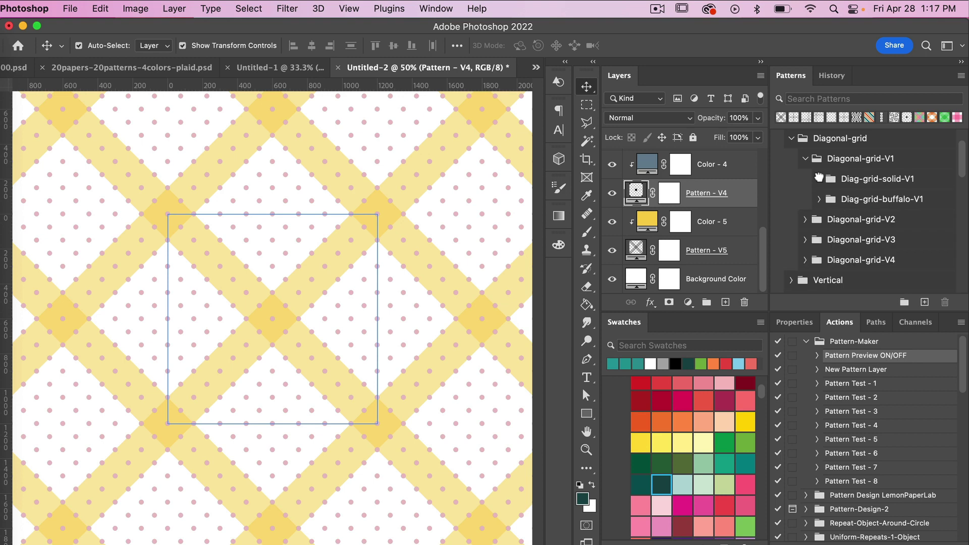
left_click(805, 219)
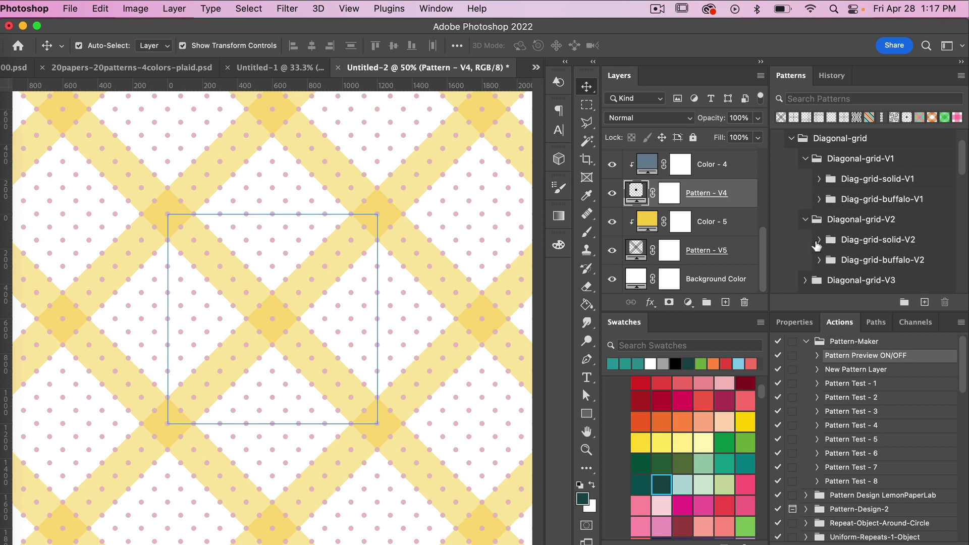
left_click(818, 260)
scroll(864, 260, "down", 5)
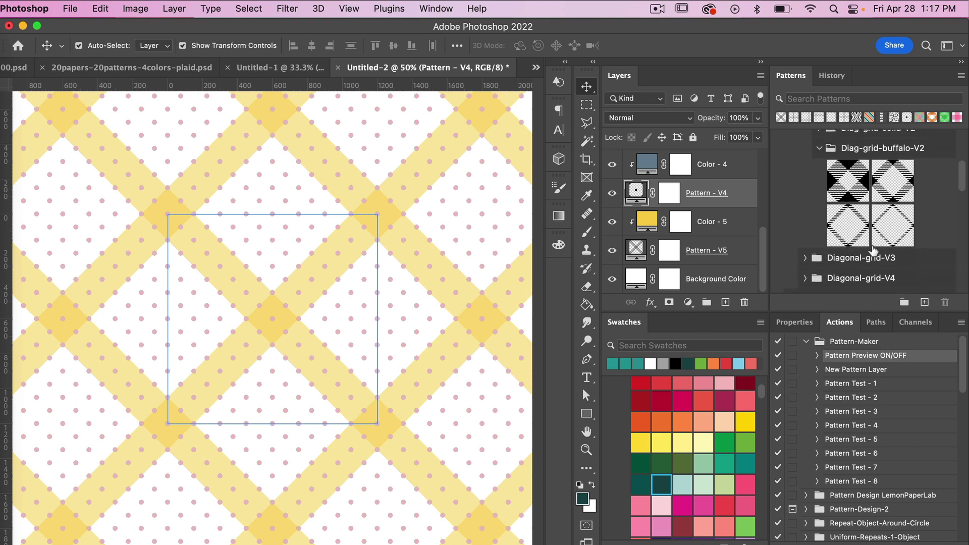
left_click(848, 227)
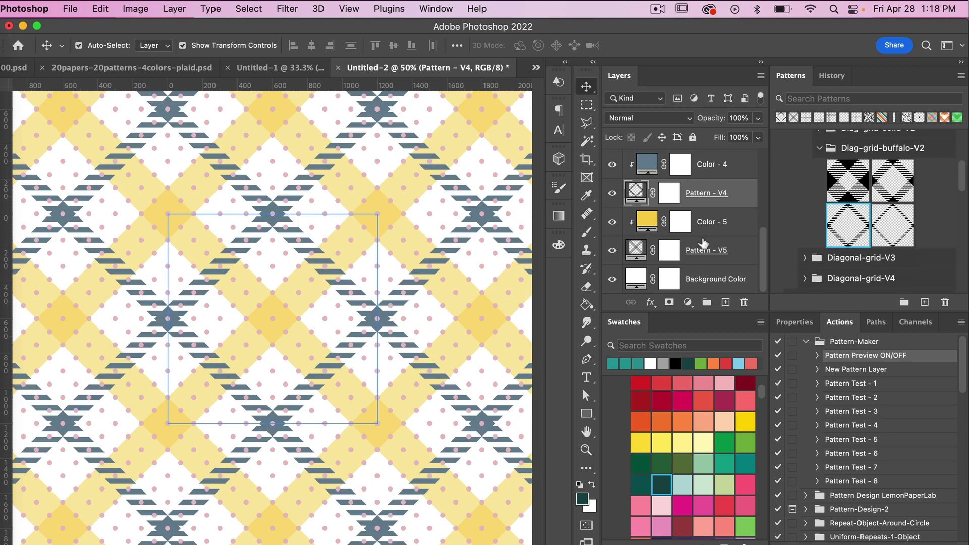
- Change the Pattern - V3 layer to the fourth pattern in the Diag-grid-solid-V3 group under Diagonal-grid-V3, collapsing Diag-grid-buffalo-V2
scroll(691, 222, "up", 3)
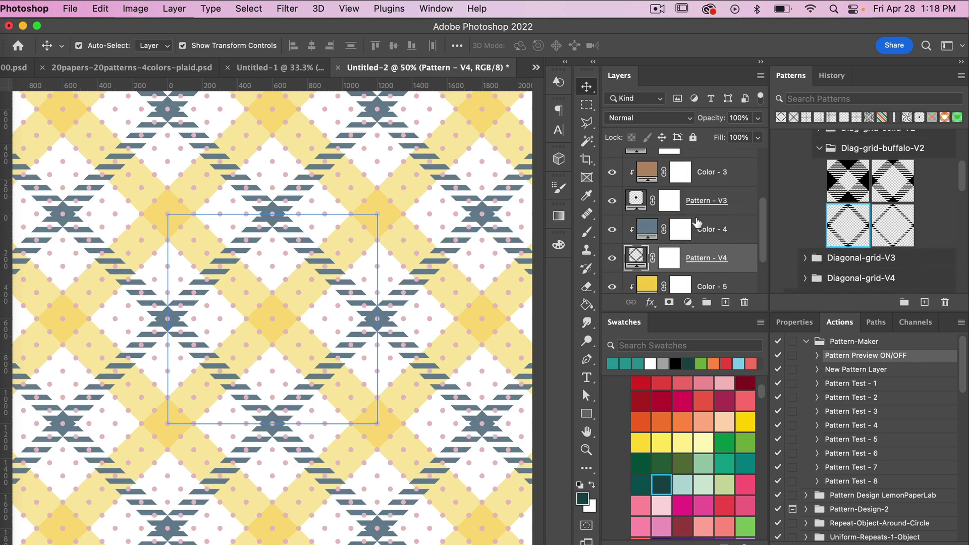
left_click(703, 205)
left_click(818, 149)
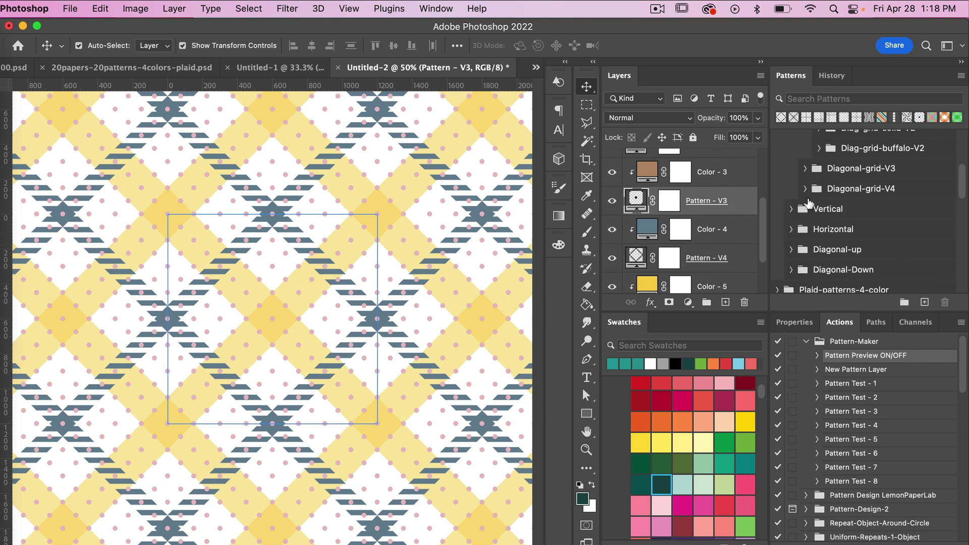
left_click(805, 170)
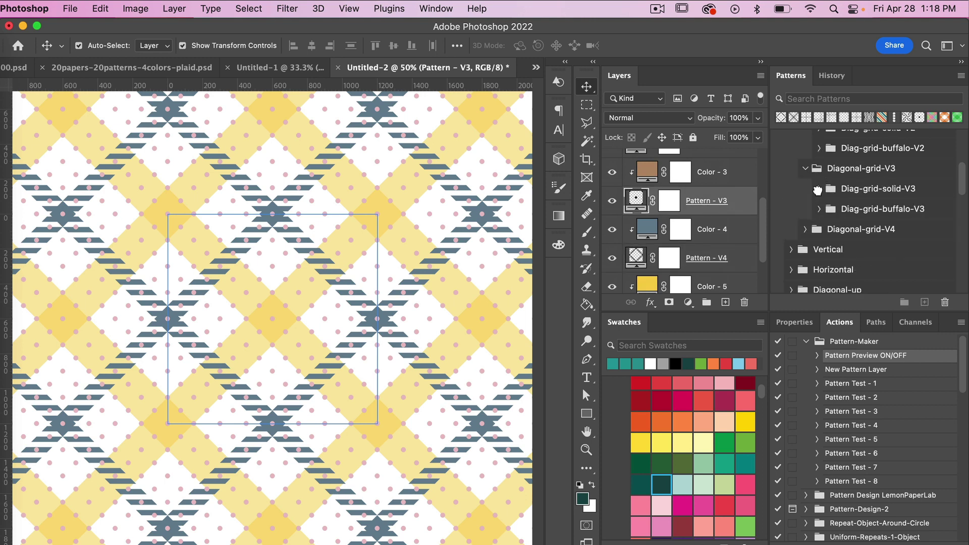
left_click(818, 189)
scroll(889, 246, "down", 1)
left_click(888, 246)
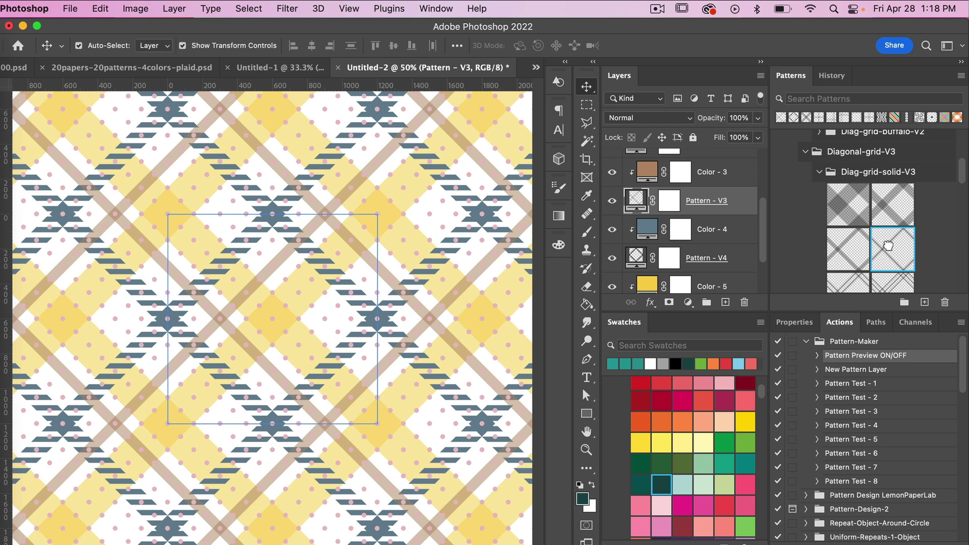
- Change the Pattern - V2 layer to the fourth pattern in the Diag-grid-solid-V4 group under Diagonal-grid-V4, collapsing Diag-grid-solid-V3
scroll(672, 205, "up", 2)
left_click(701, 203)
left_click(819, 173)
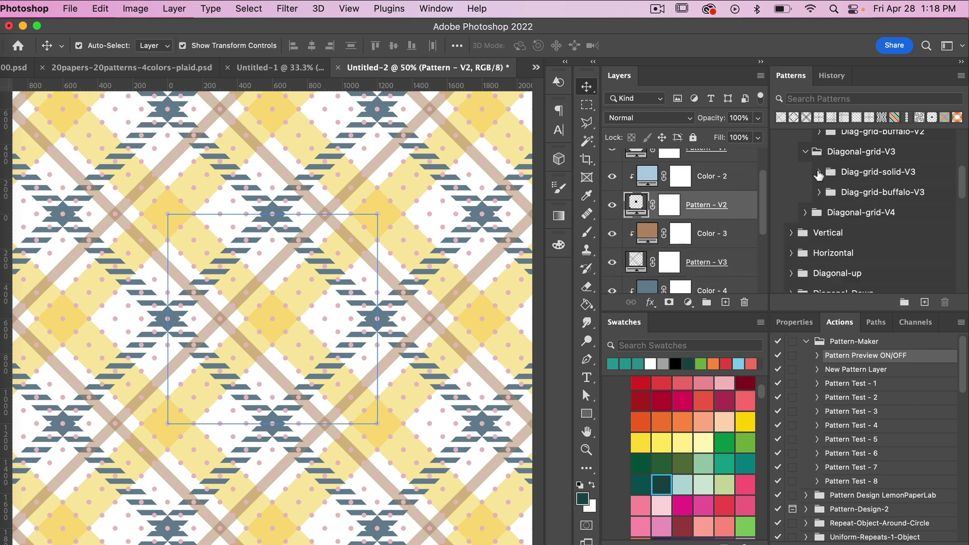
left_click(819, 193)
left_click(819, 192)
left_click(806, 213)
scroll(871, 219, "down", 1)
left_click(819, 223)
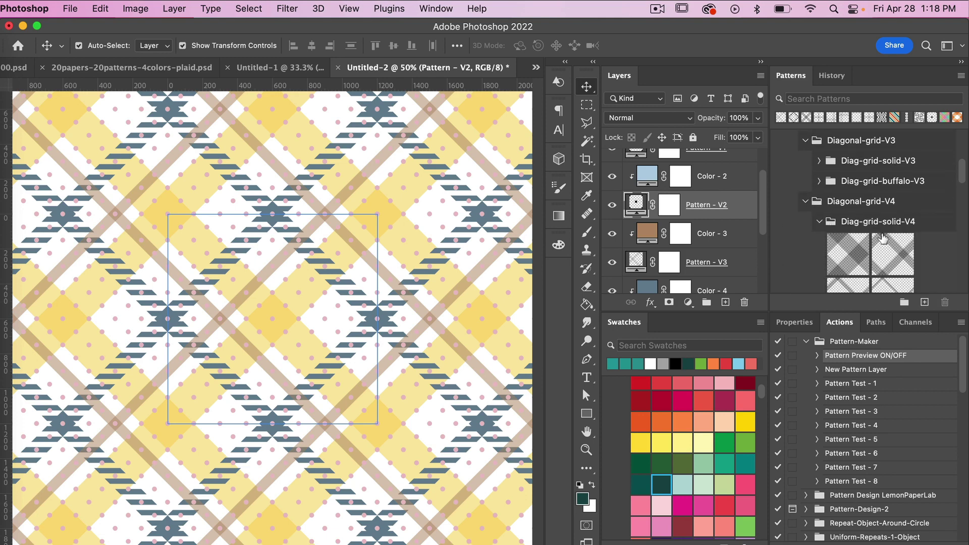
scroll(883, 238, "down", 3)
left_click(887, 240)
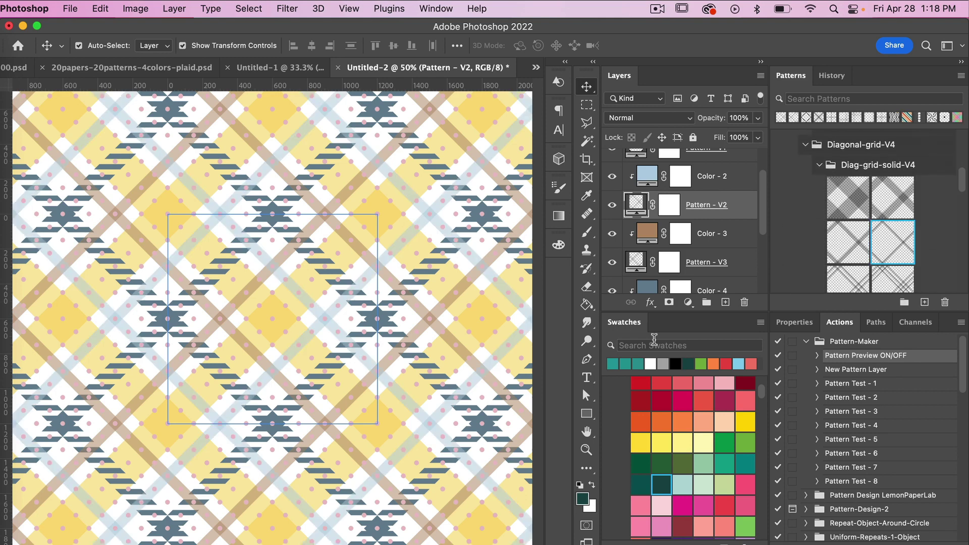
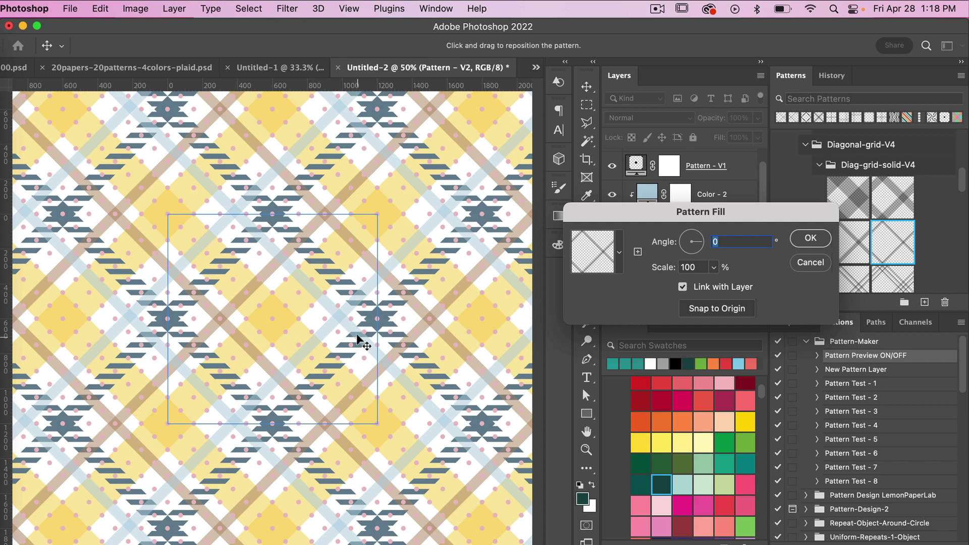
- Try repositioning the Pattern - V2 fill on the canvas and snap it back to its origin
mouse_move(342, 321)
left_mouse_down()
mouse_move(325, 309)
mouse_move(319, 331)
mouse_move(345, 320)
left_mouse_up()
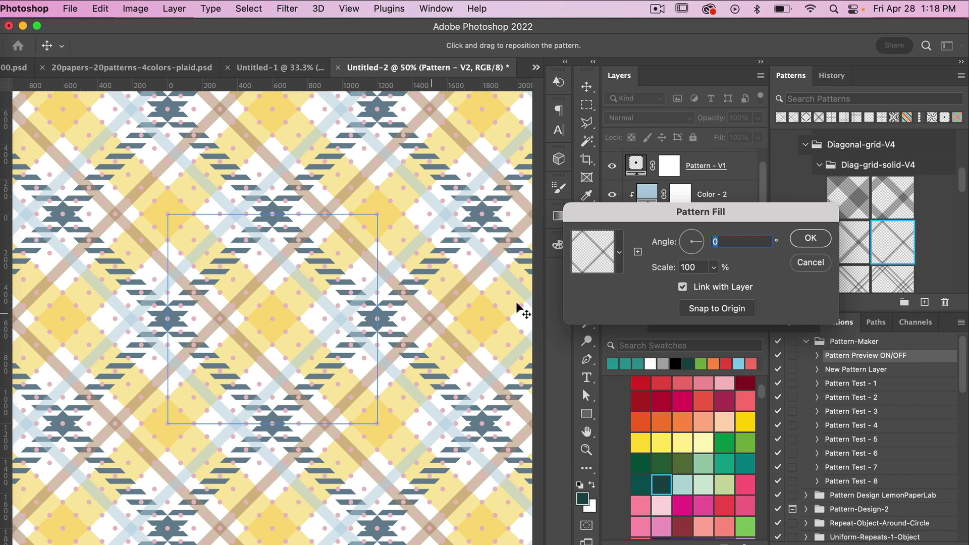
left_click(717, 309)
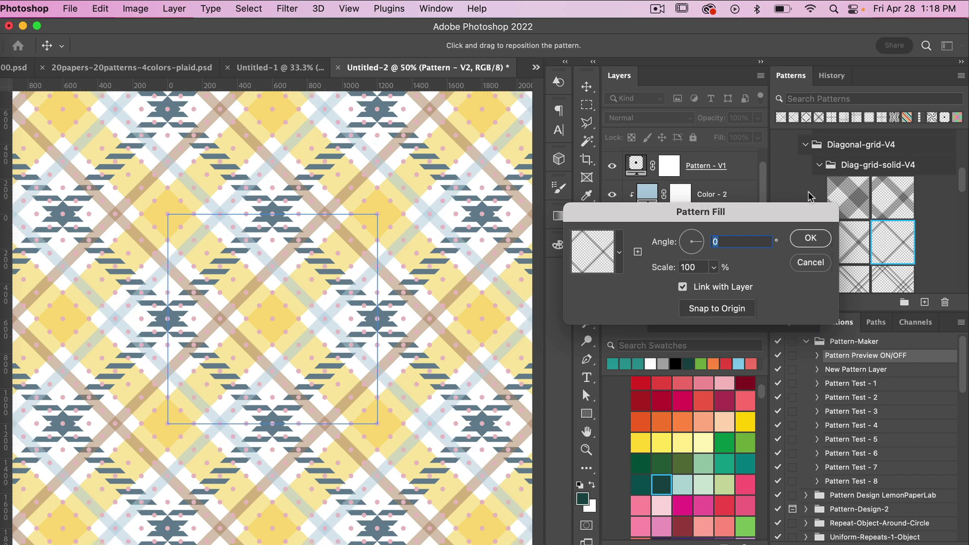
left_click(813, 239)
- Change the Pattern - V1 layer to the fourth pattern in the Diag-grid-solid-V1 group, collapsing Diag-grid-solid-V4
scroll(717, 199, "up", 1)
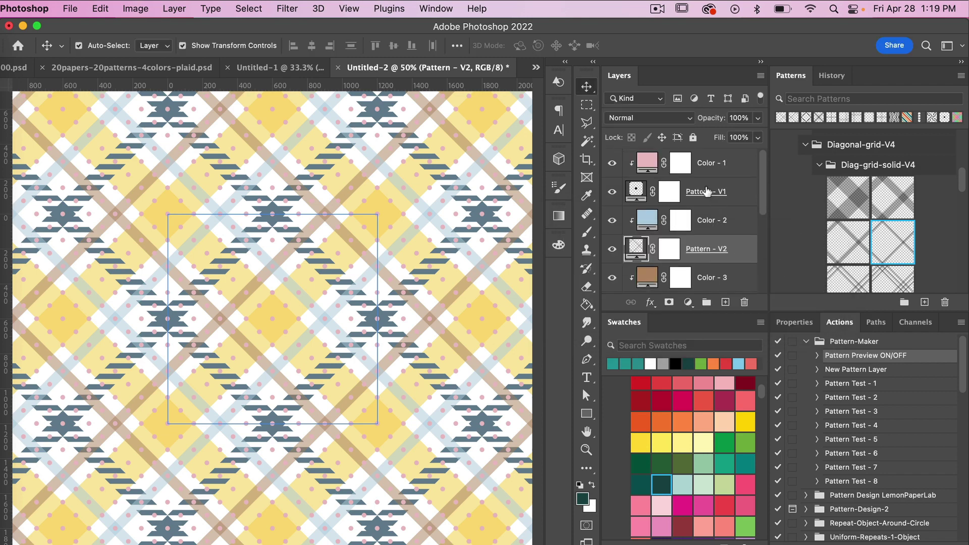
left_click(707, 191)
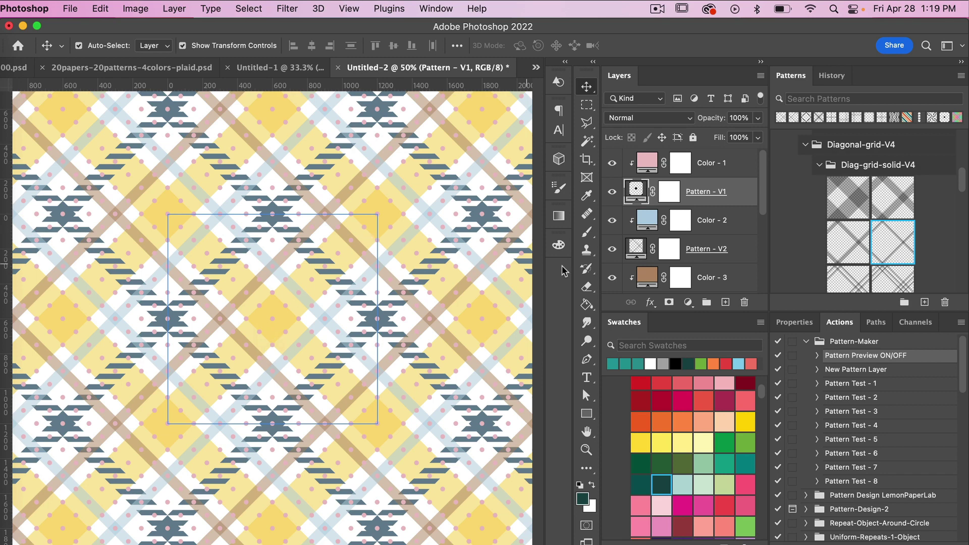
left_click(819, 164)
scroll(817, 166, "up", 5)
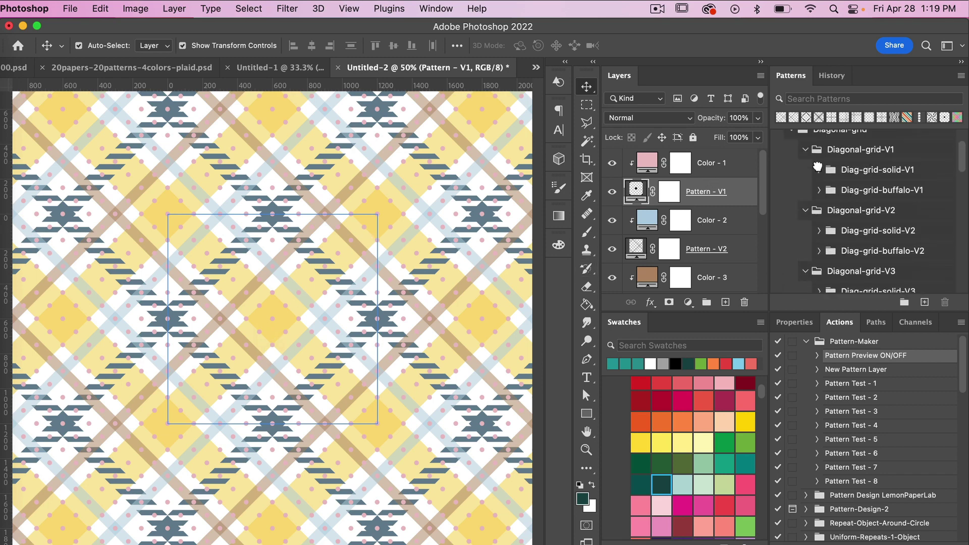
scroll(818, 167, "up", 5)
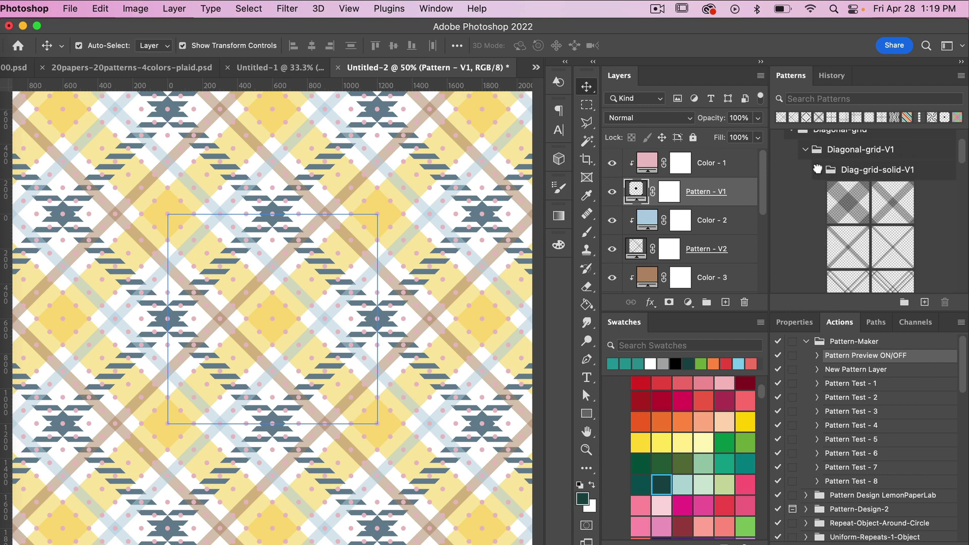
scroll(906, 242, "down", 3)
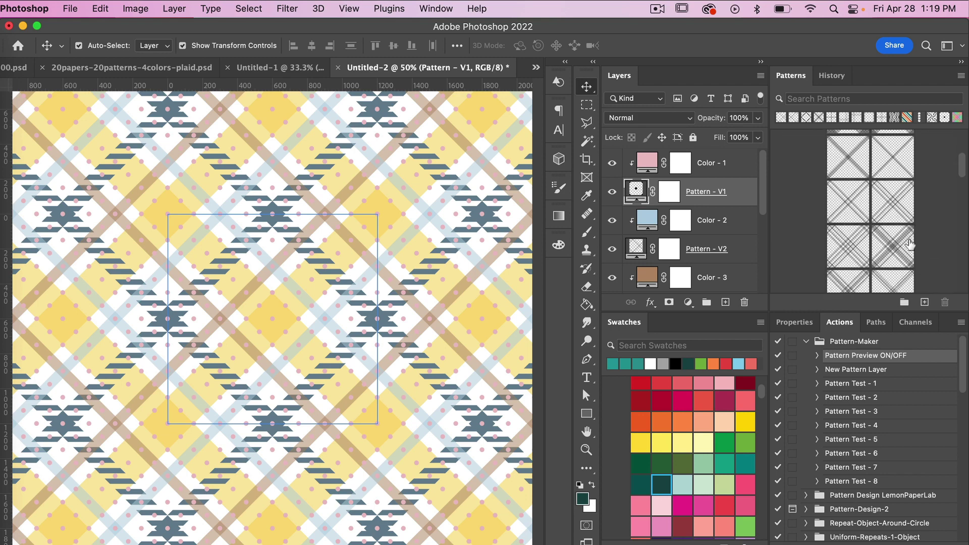
scroll(909, 244, "up", 2)
left_click(892, 246)
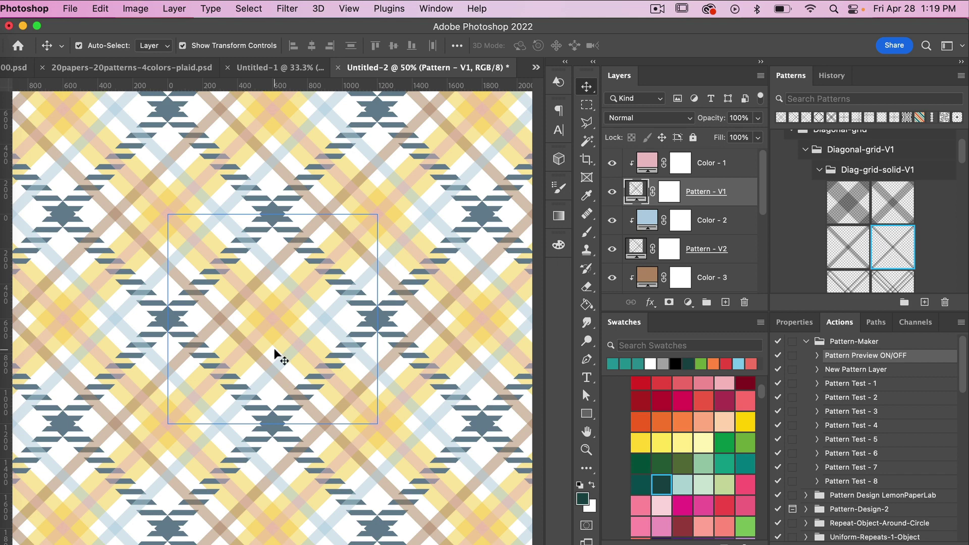
- Set the Color - 1 fill layer to white with the hex value fff
left_click(648, 165)
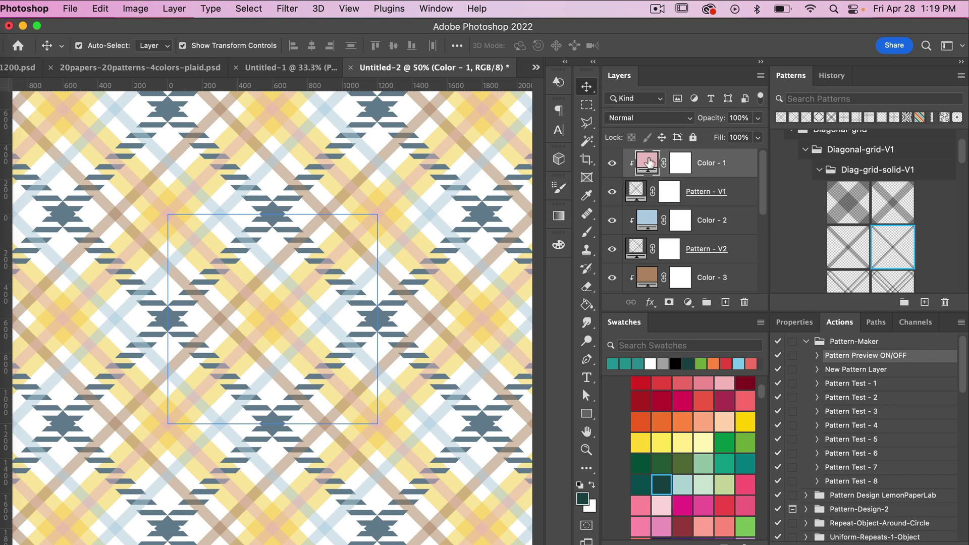
double_click(649, 162)
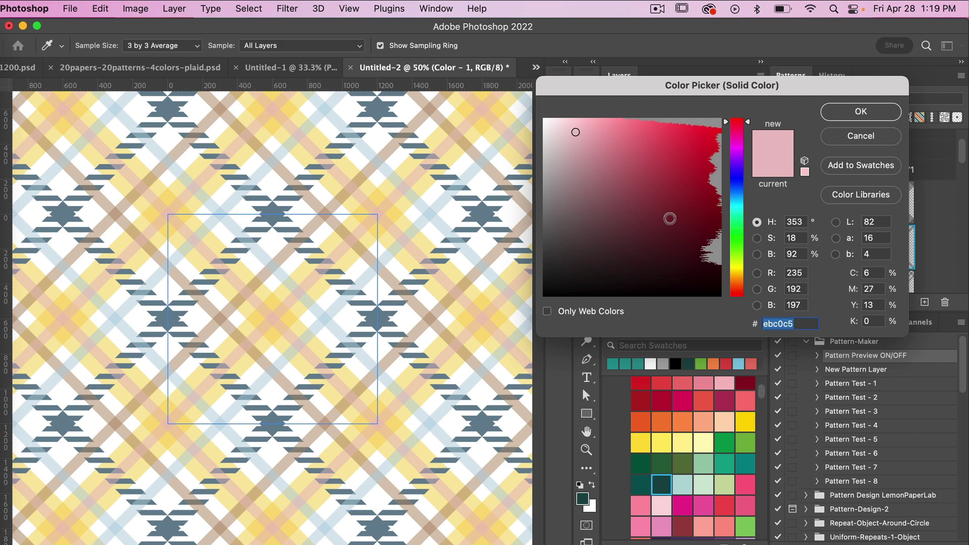
type("fff")
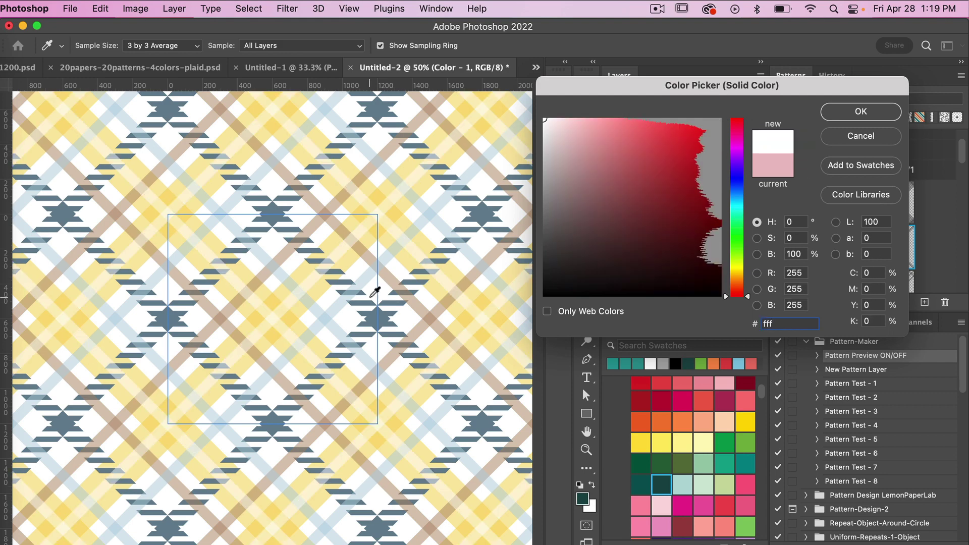
left_click(850, 114)
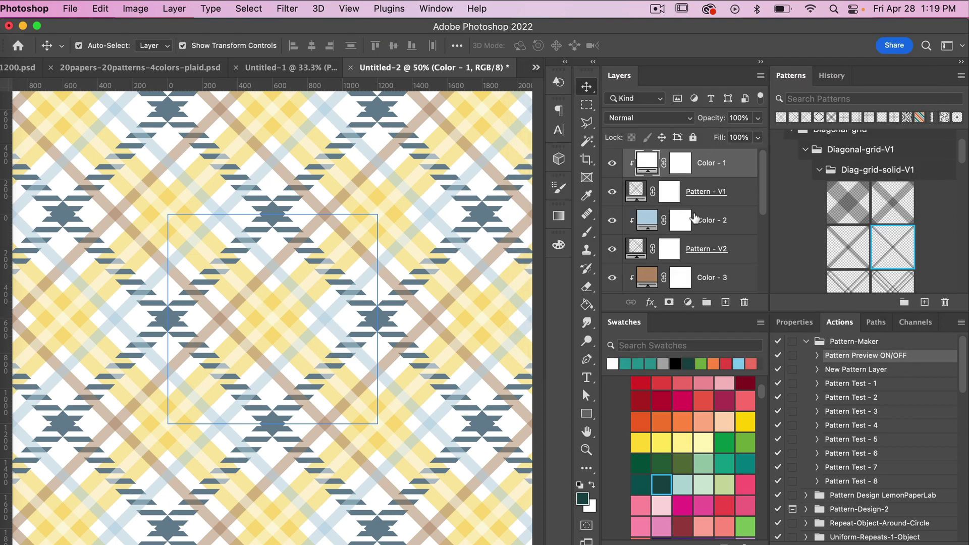
- Change the Pattern - V1 layer to the fourth pattern in the Diag-grid-buffalo-V1 group, collapsing Diag-grid-solid-V1
left_click(697, 195)
left_click(820, 170)
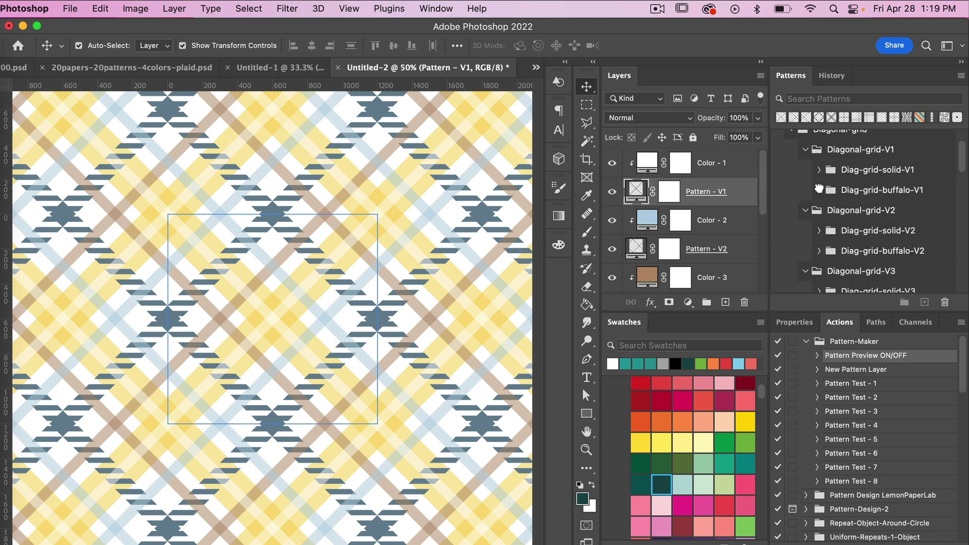
left_click(819, 189)
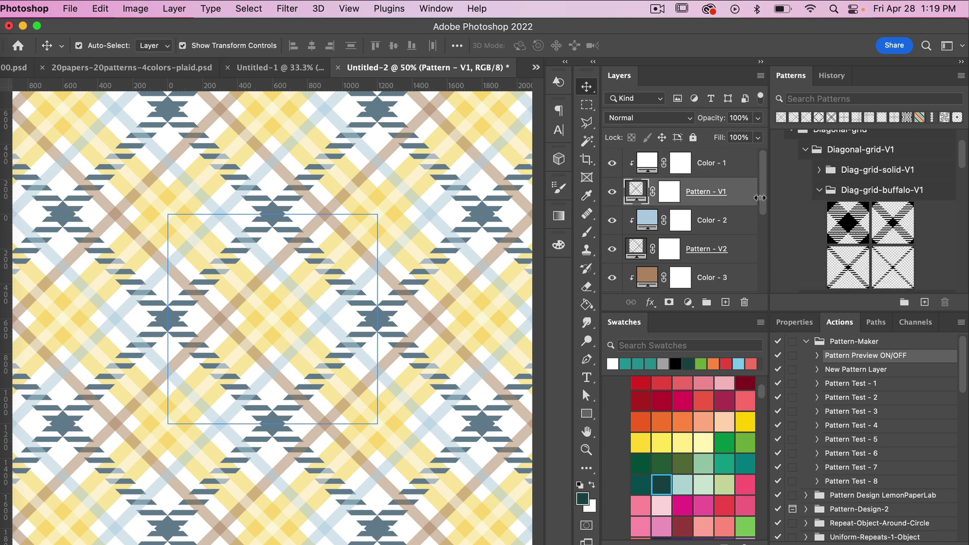
left_click(895, 263)
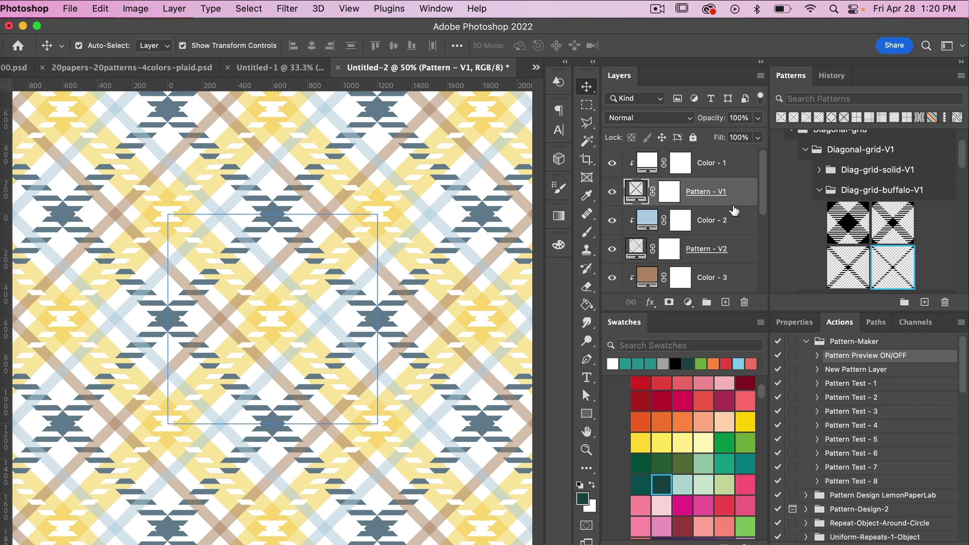
- Run the New Pattern Layer action above Color - 1 and give the added layer the fourth Diag-grid-solid-V1 pattern
left_click(709, 163)
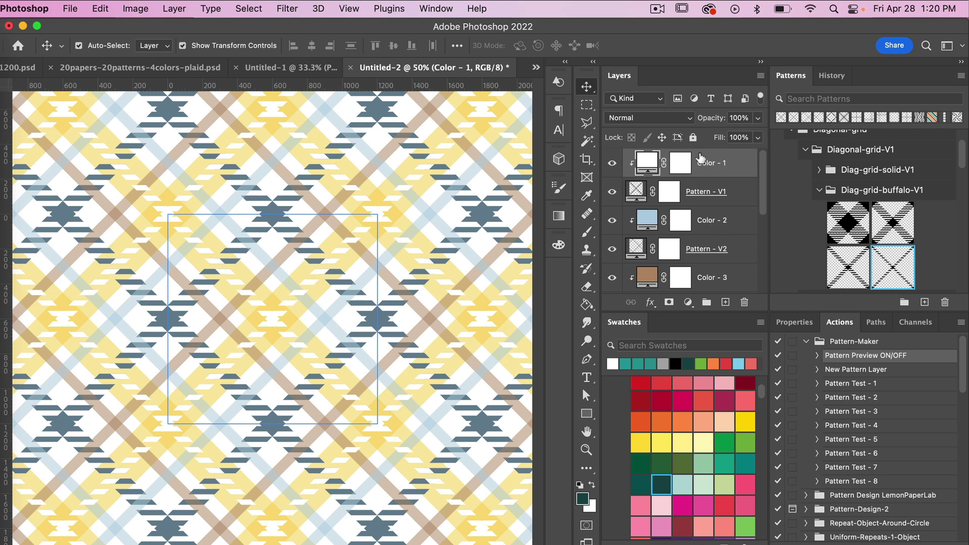
left_click(822, 370)
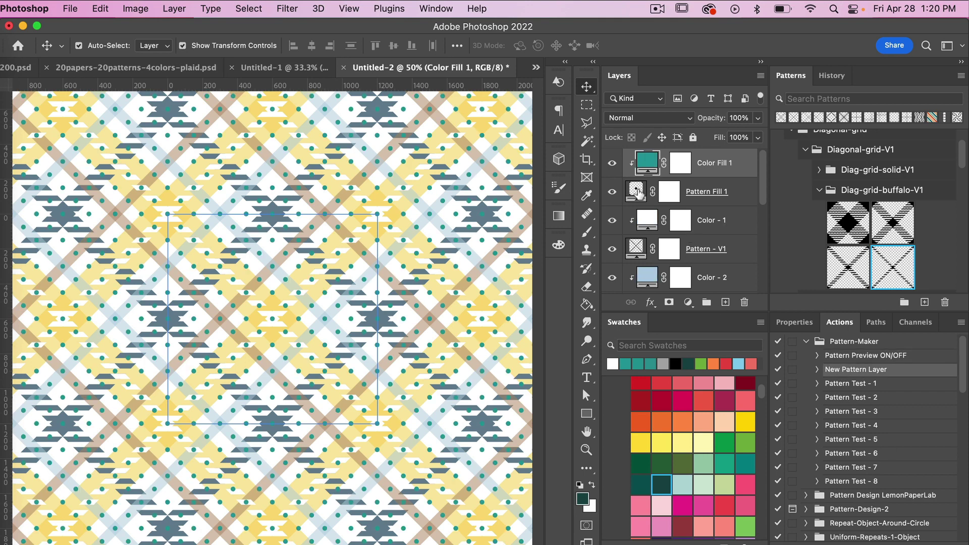
left_click(704, 193)
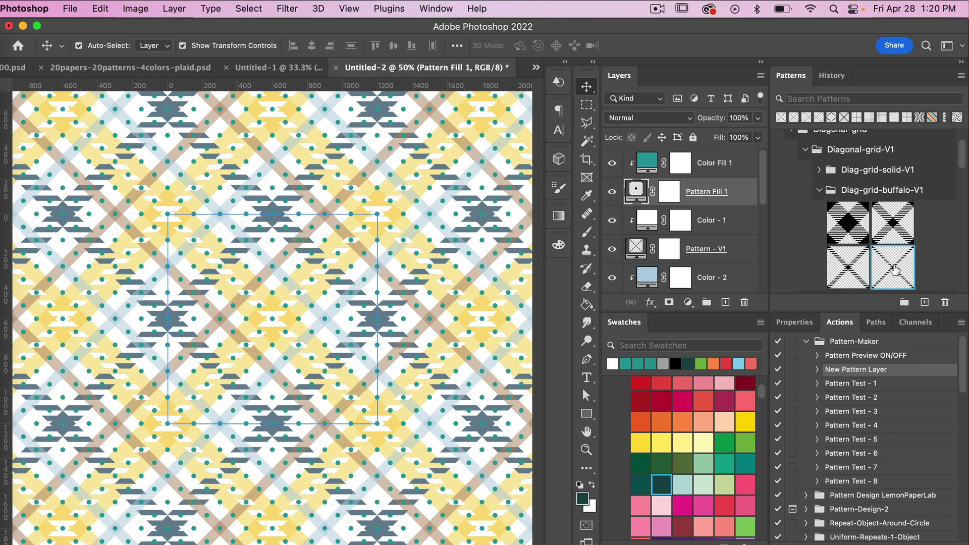
left_click_drag(894, 270, 725, 202)
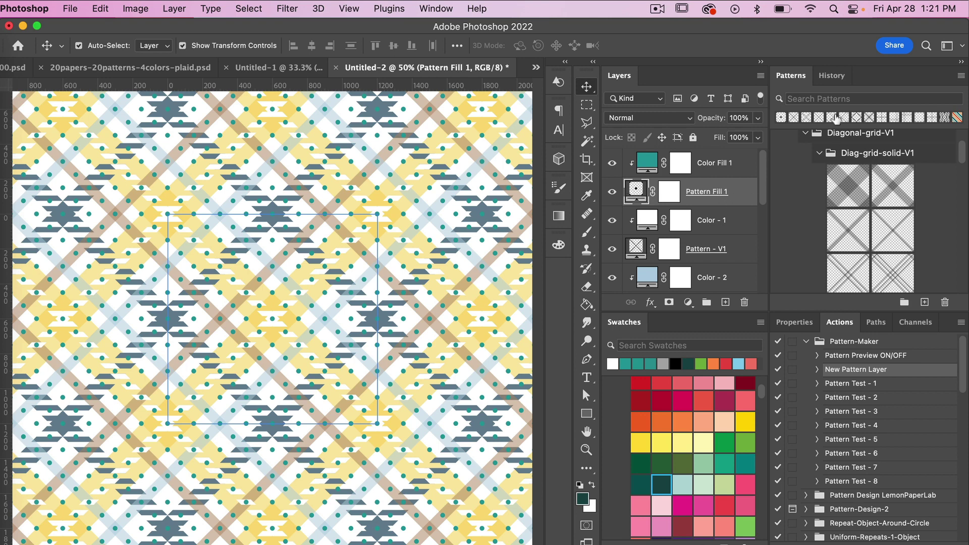
left_click(896, 224)
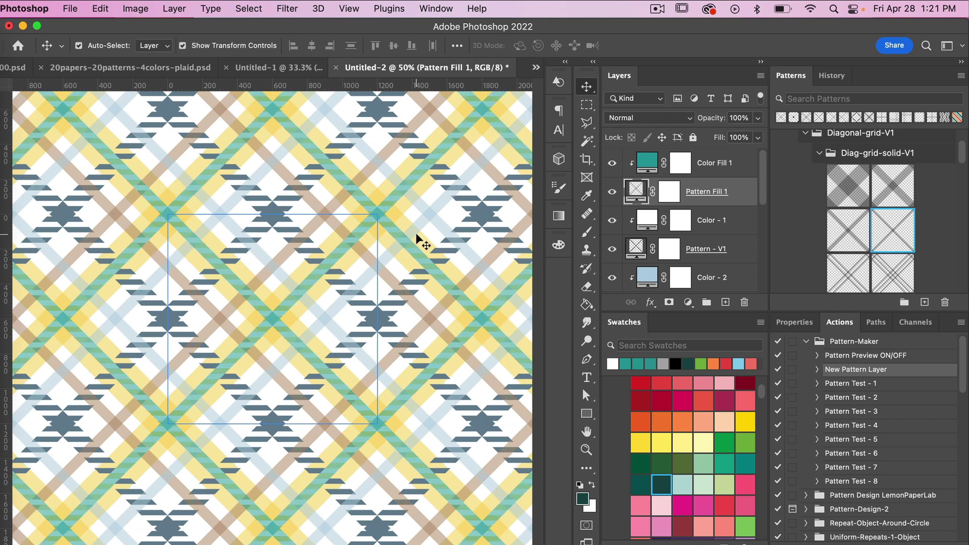
- Shift the Pattern Fill 1 pattern slightly down and left on the canvas, and recolour its Color Fill 1 layer white
double_click(637, 191)
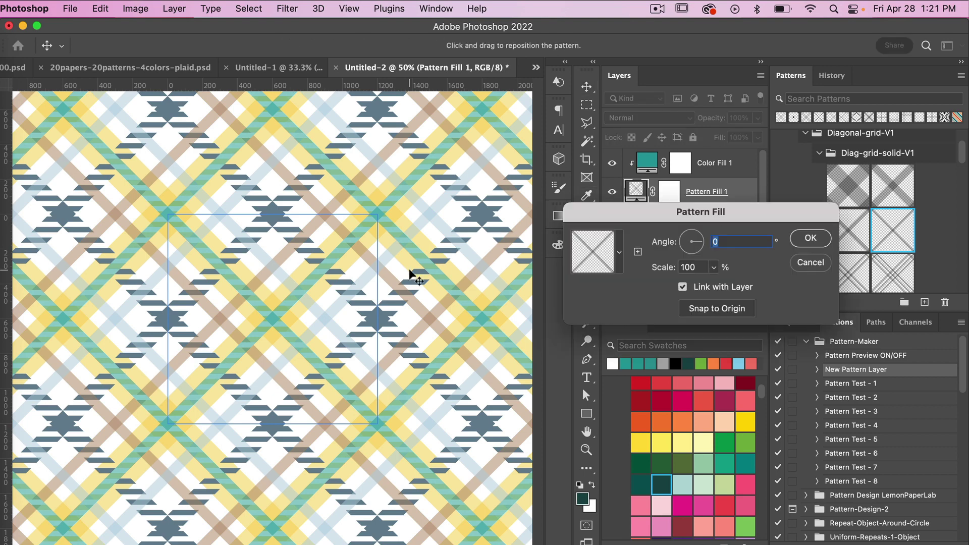
left_click_drag(412, 275, 413, 272)
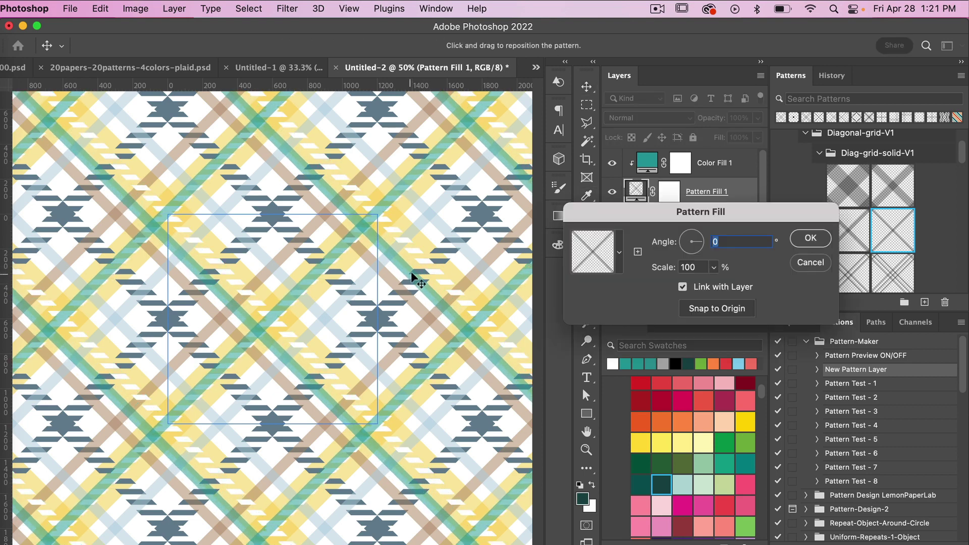
left_click(808, 238)
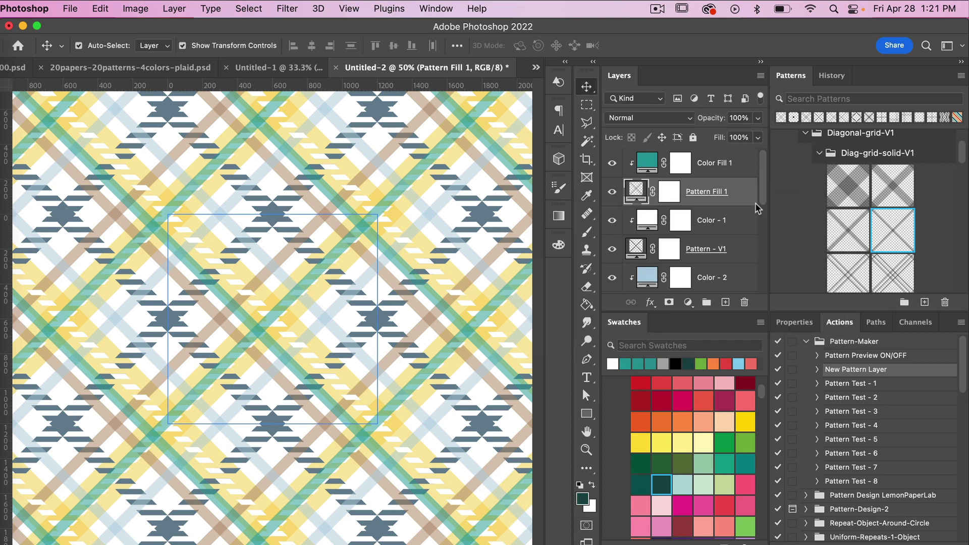
left_click(725, 162)
left_click(612, 364)
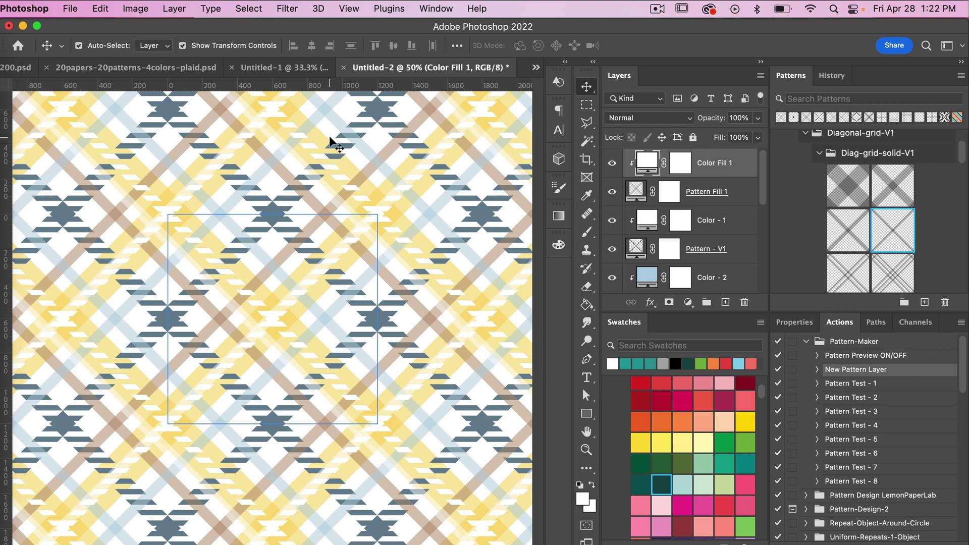
- Switch to the pattern-swatch-1200x1200.psd document and collapse the Diagonal-grid pattern groups in the Plaid-Pattern-Maker set
left_click(19, 70)
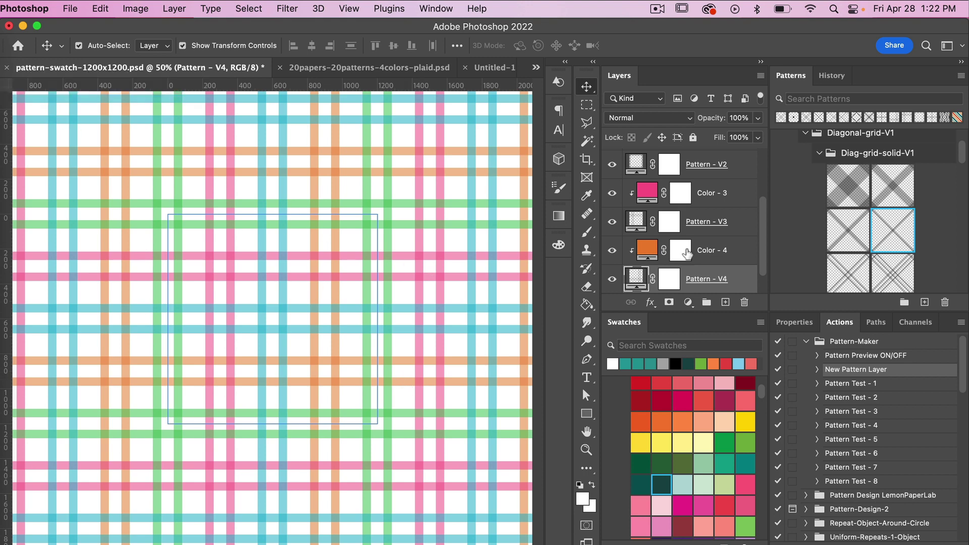
left_click(818, 154)
scroll(808, 175, "up", 3)
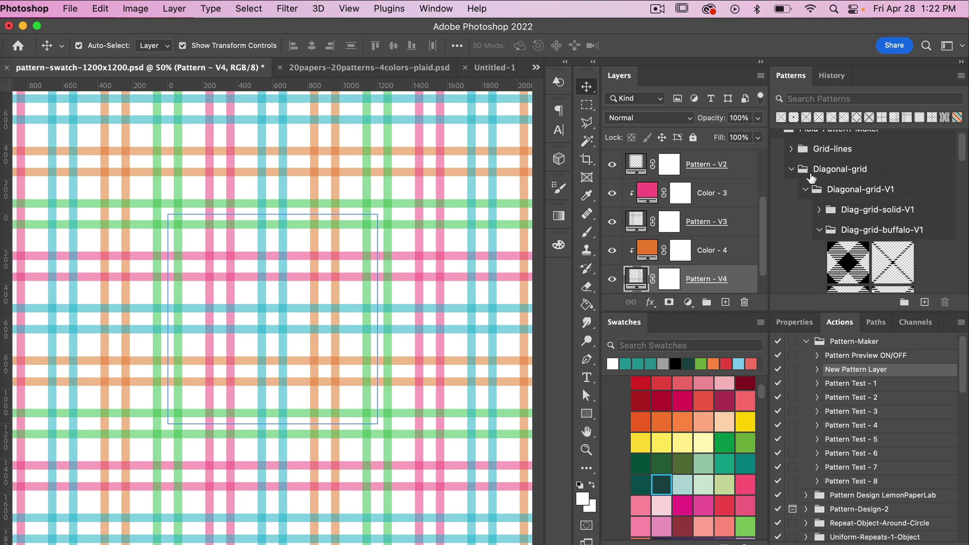
left_click(805, 189)
left_click(793, 170)
scroll(794, 177, "up", 1)
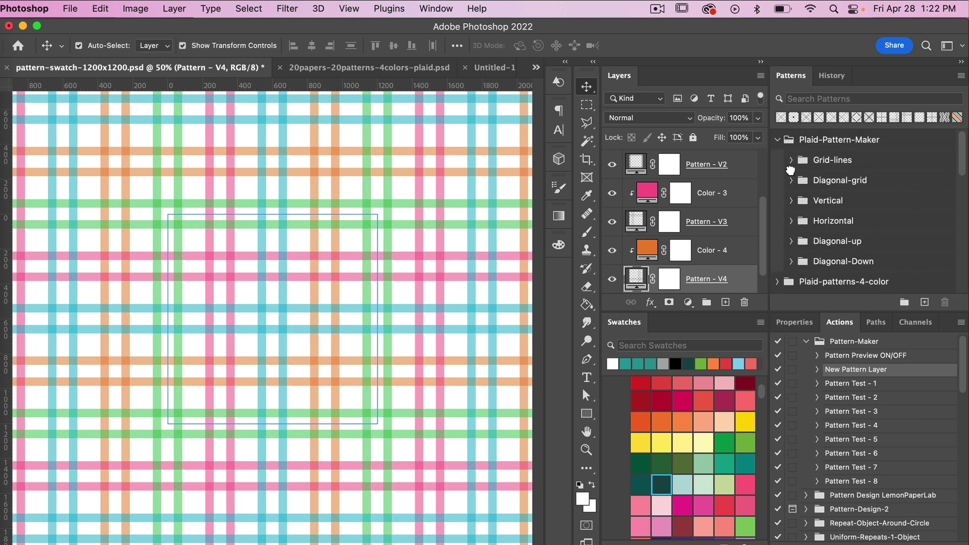
- Collapse the Plaid-Pattern-Maker pattern set and expand the Diagonal-grid group inside Plaid-patterns-4-color
left_click(778, 139)
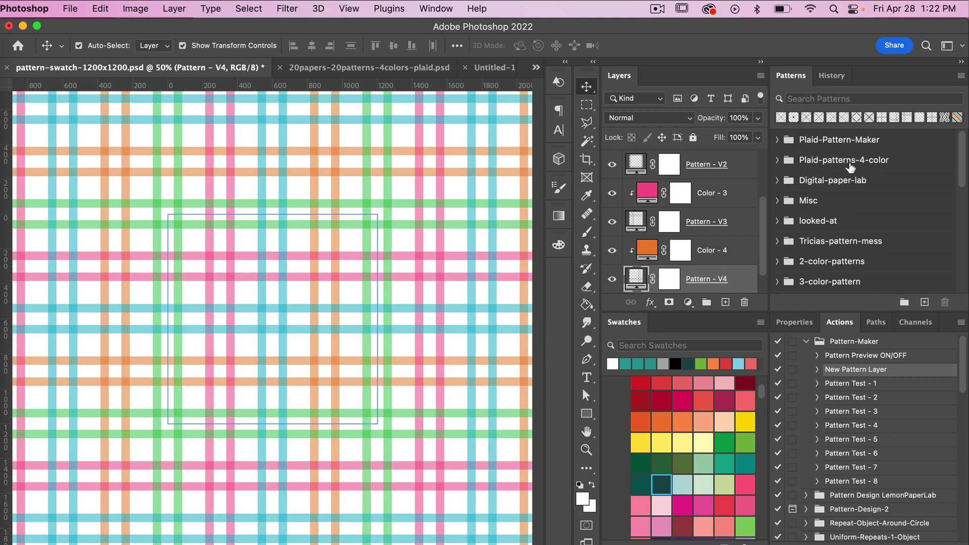
left_click(776, 161)
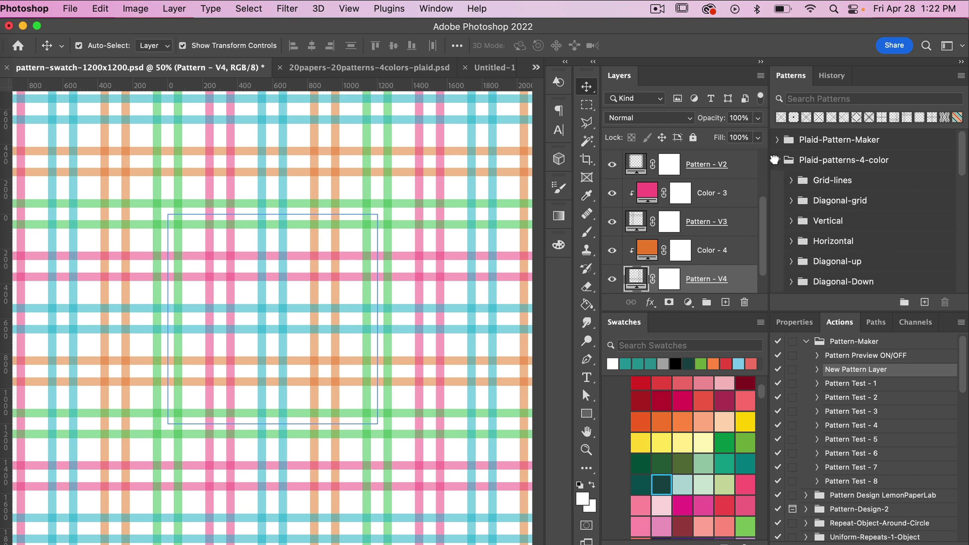
scroll(846, 251, "down", 1)
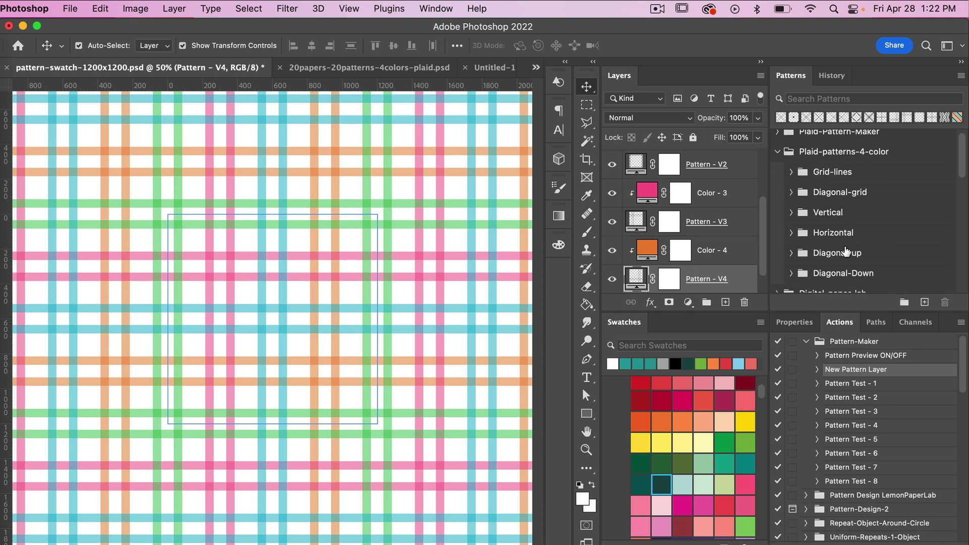
left_click(791, 192)
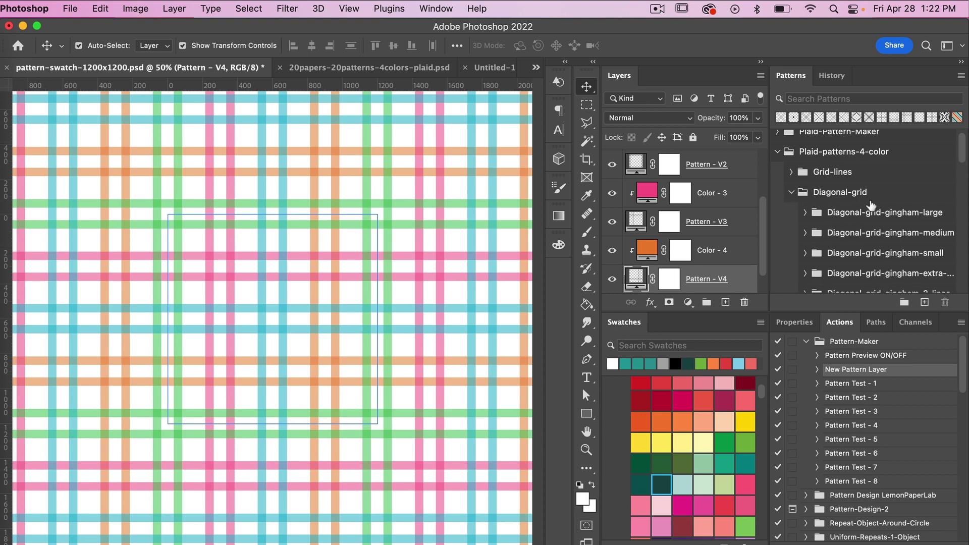
scroll(871, 205, "down", 2)
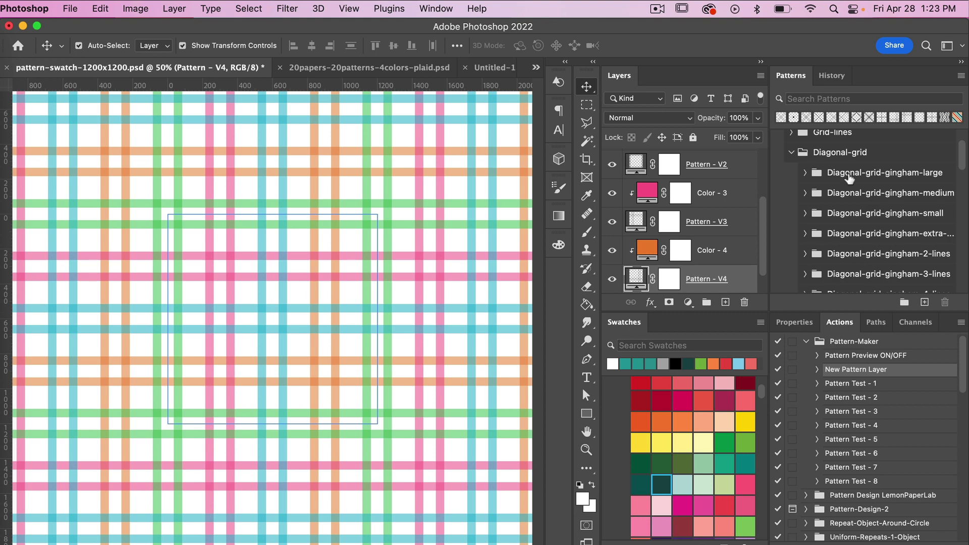
- Change the Pattern - V1 layer to the first pattern in the Diagonal-grid-stripe-small group
scroll(730, 232, "up", 3)
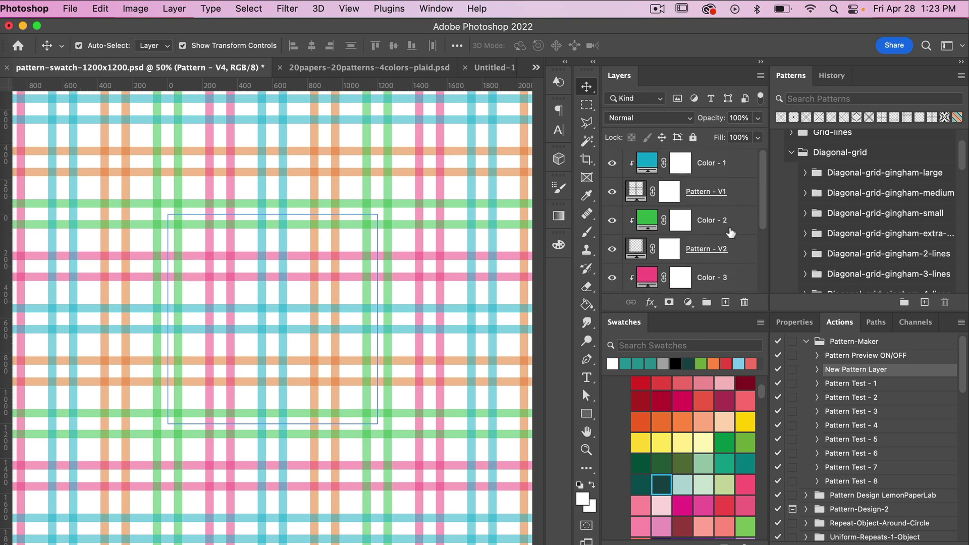
scroll(650, 209, "down", 3)
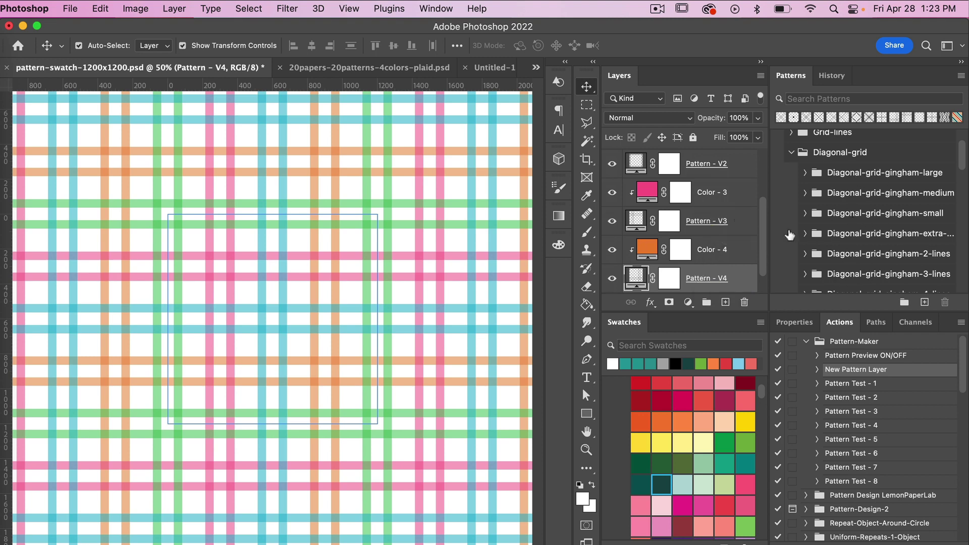
scroll(703, 221, "up", 3)
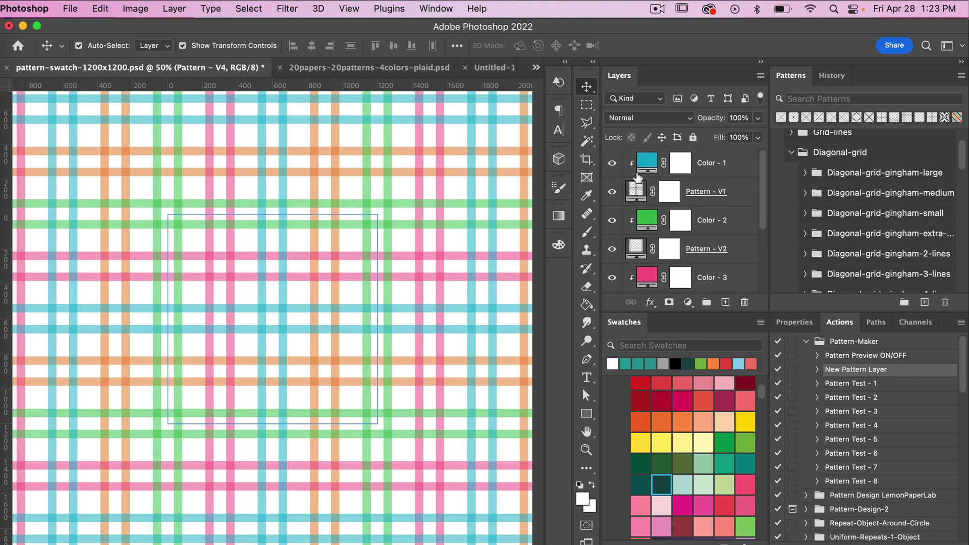
left_click(707, 201)
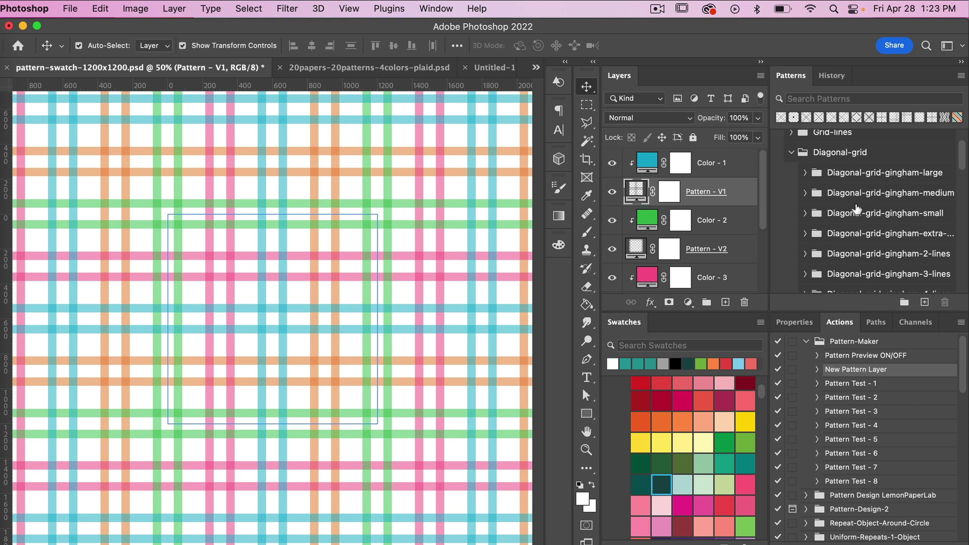
scroll(866, 221, "up", 1)
scroll(866, 221, "down", 5)
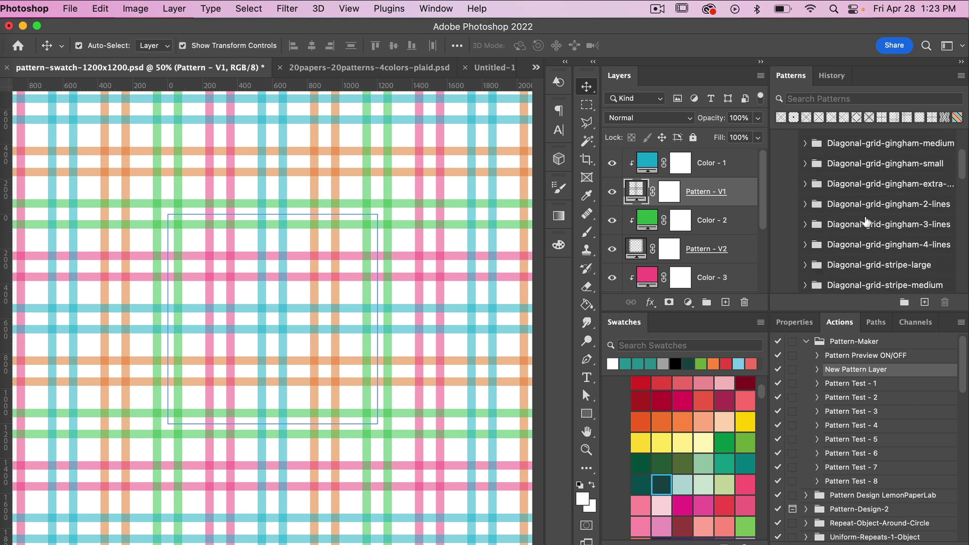
scroll(866, 221, "down", 2)
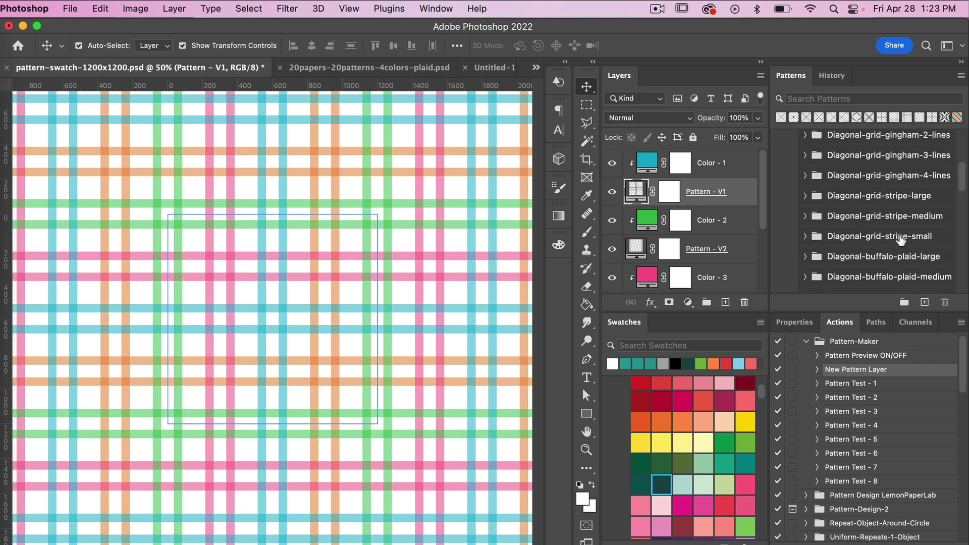
left_click(805, 237)
scroll(888, 232, "down", 4)
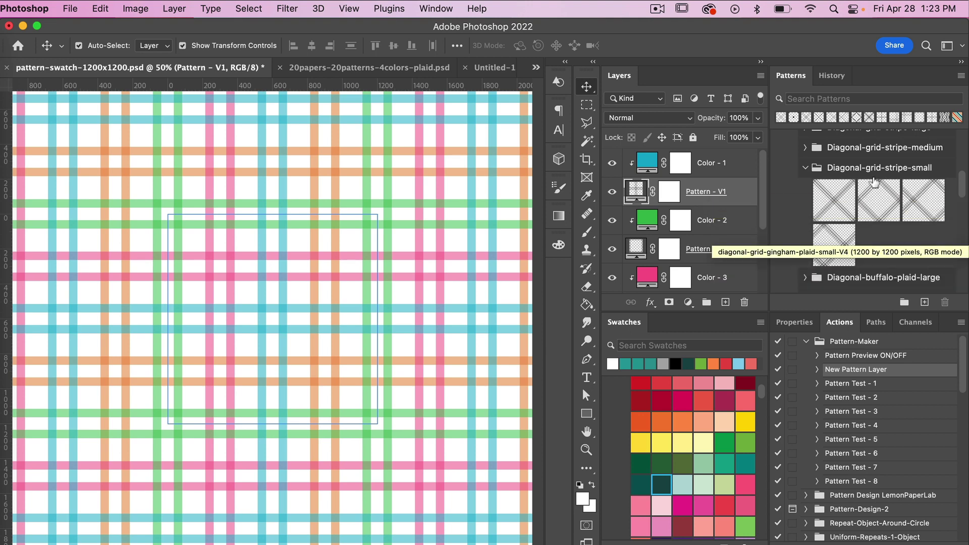
left_click(824, 214)
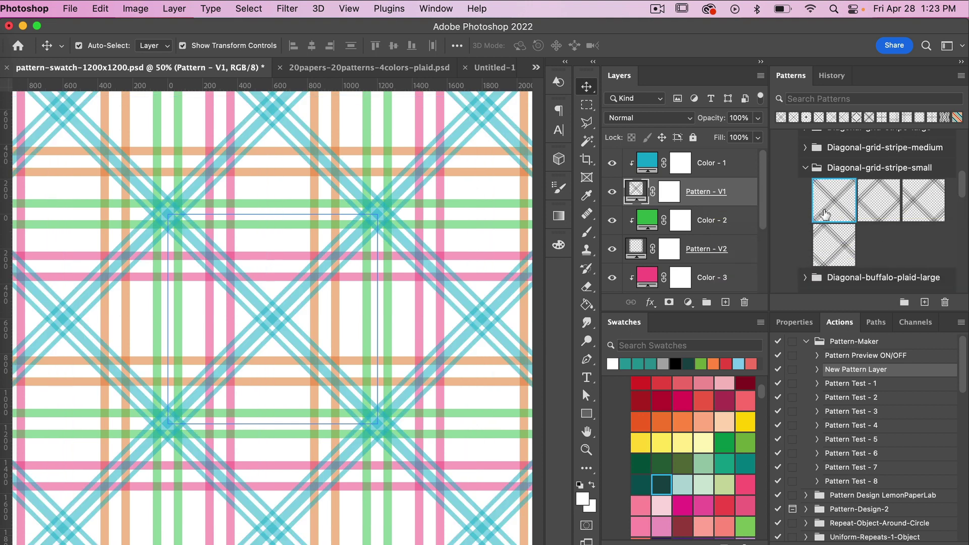
- Give the Pattern - V2, V3 and V4 layers the second, third and fourth Diagonal-grid-stripe-small patterns respectively, collapsing that group
left_click(701, 254)
left_click(877, 200)
scroll(717, 222, "down", 1)
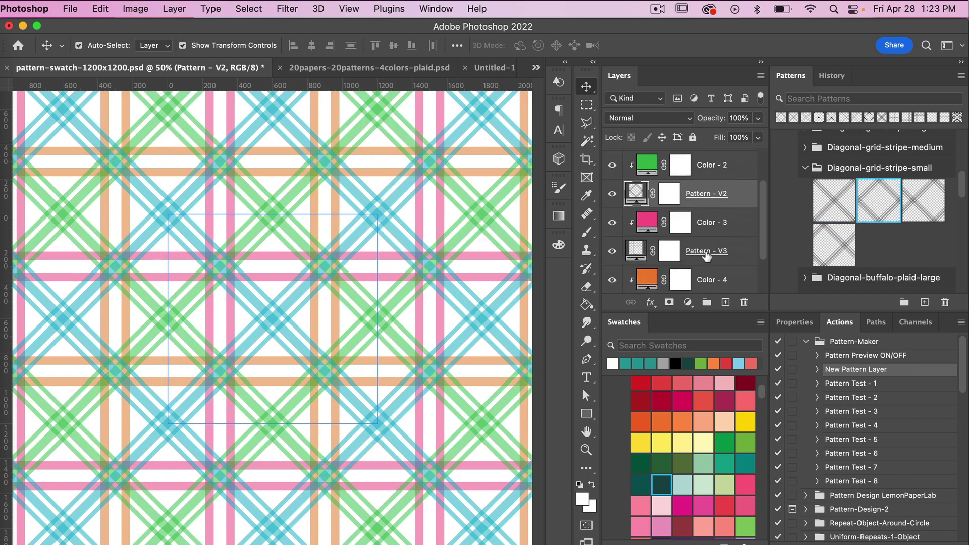
left_click(706, 255)
scroll(712, 230, "down", 2)
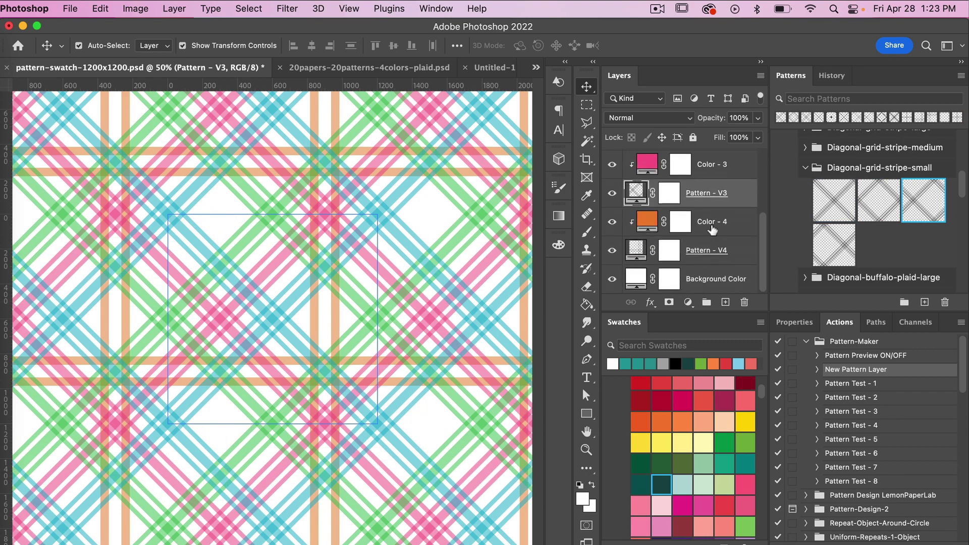
left_click(708, 257)
left_click(831, 241)
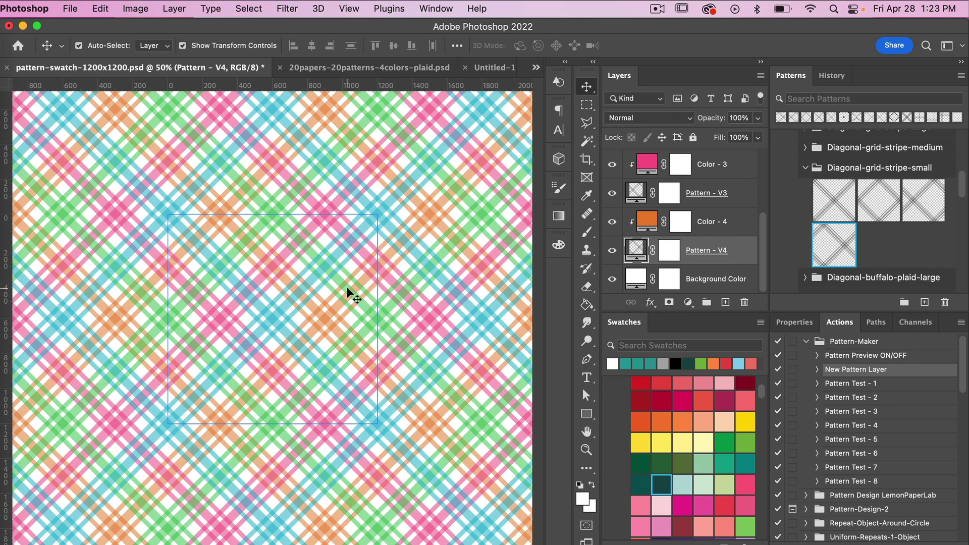
left_click(804, 167)
- Change the Pattern - V4 layer to the first Horizontal-stripe-2-lines pattern from the Horizontal group of Plaid-patterns-4-color
scroll(802, 167, "down", 5)
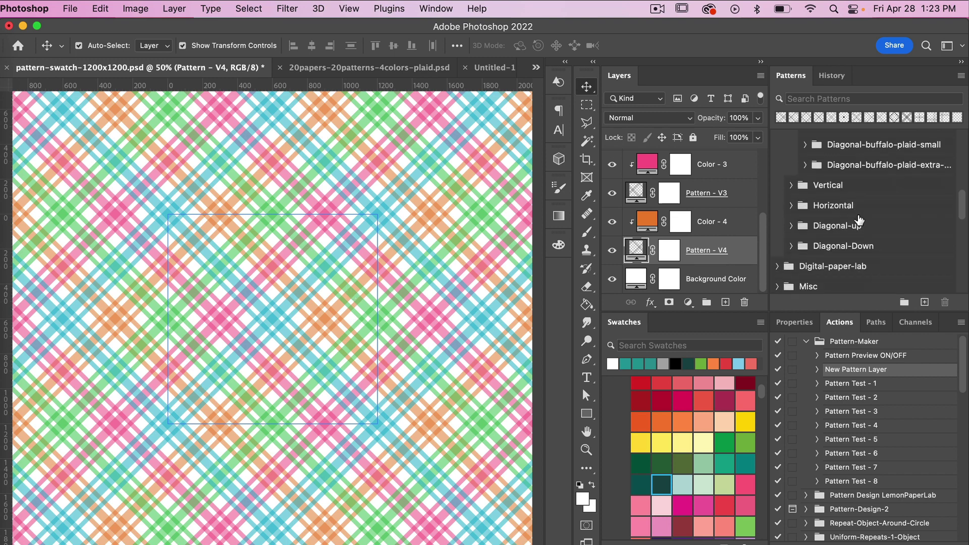
left_click(792, 205)
scroll(872, 222, "down", 3)
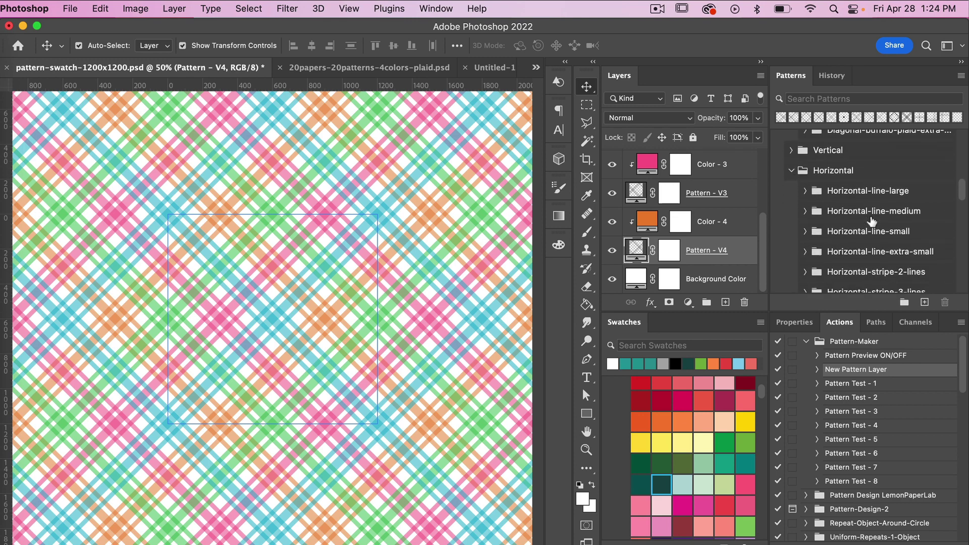
scroll(872, 223, "down", 1)
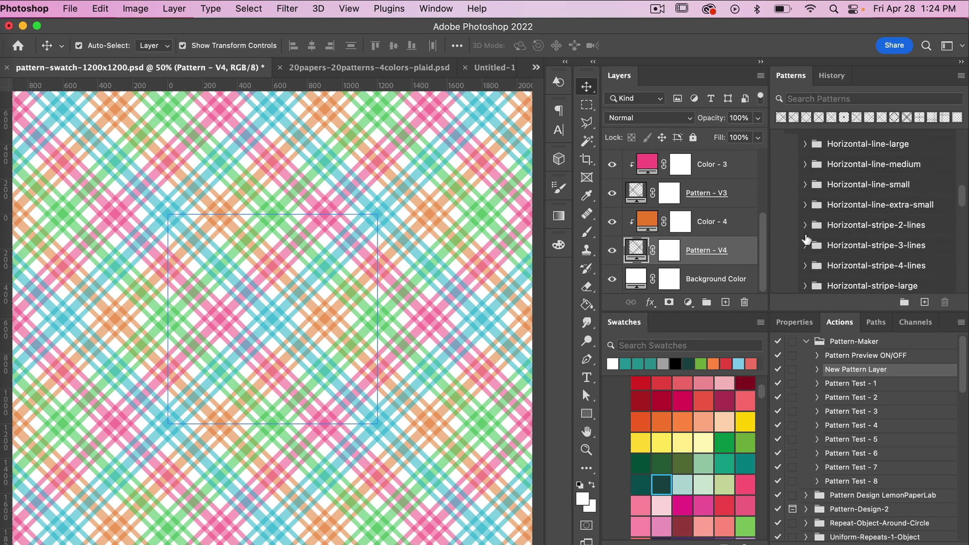
left_click(806, 226)
scroll(868, 236, "down", 3)
left_click(835, 200)
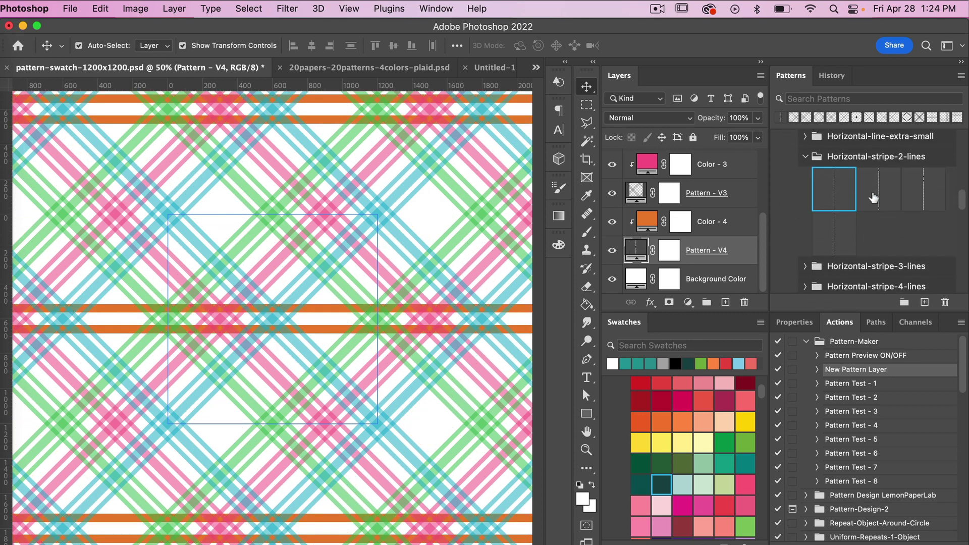
- Give the Pattern - V3, V2 and V1 layers the second, third and fourth Horizontal-stripe-2-lines patterns respectively
left_click(709, 200)
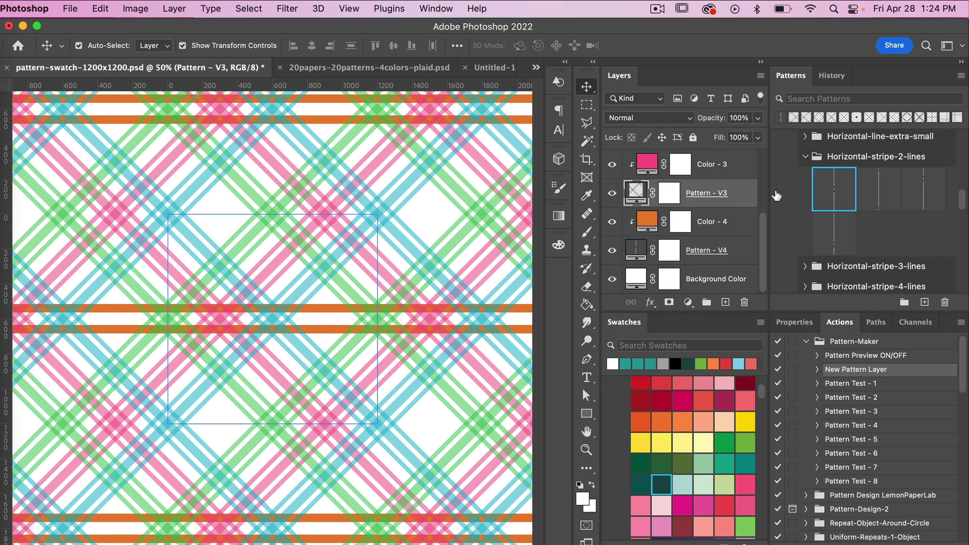
left_click(880, 188)
scroll(727, 202, "up", 3)
left_click(723, 207)
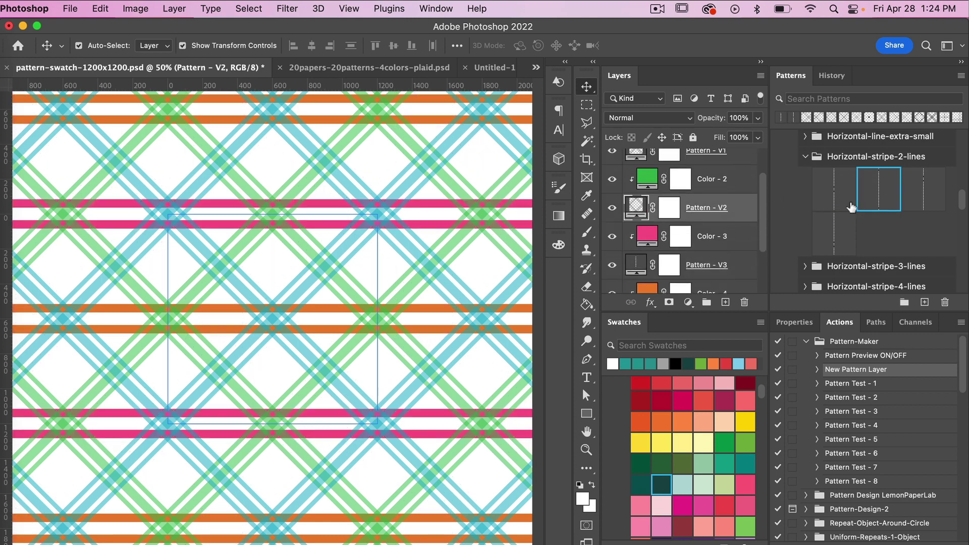
left_click(927, 188)
scroll(709, 194, "up", 2)
left_click(709, 191)
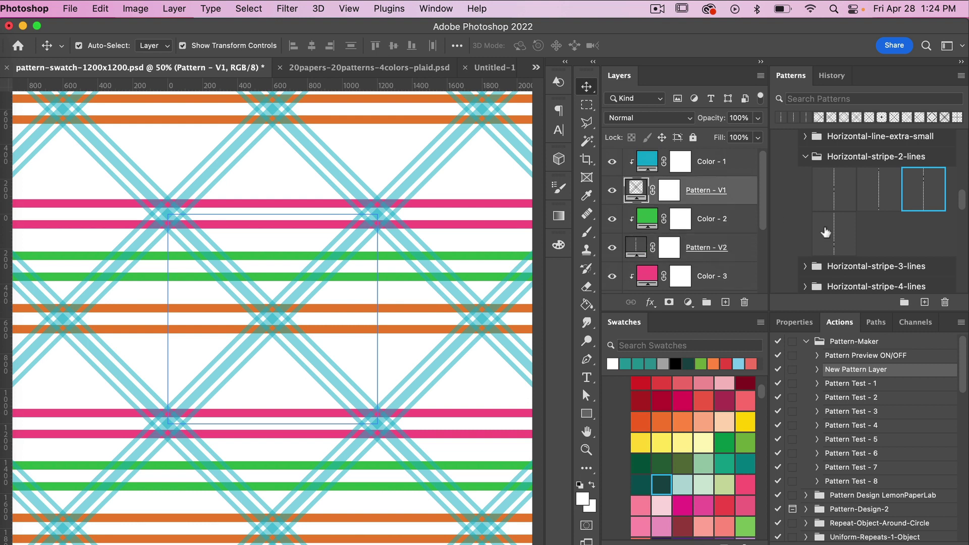
left_click(835, 234)
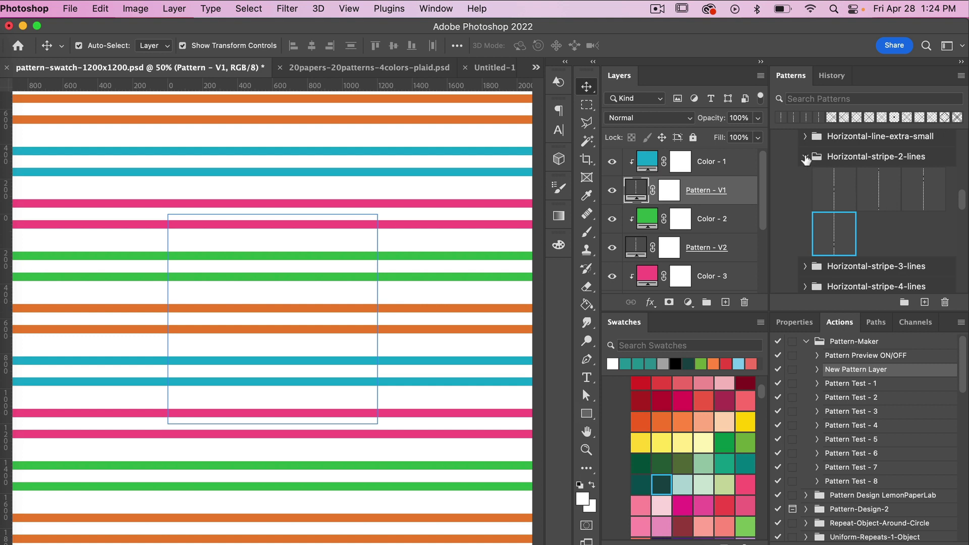
- Create a pattern group named plaid-patterns below the Diagonal-Down group of the Plaid-patterns-4-color set
scroll(808, 172, "down", 5)
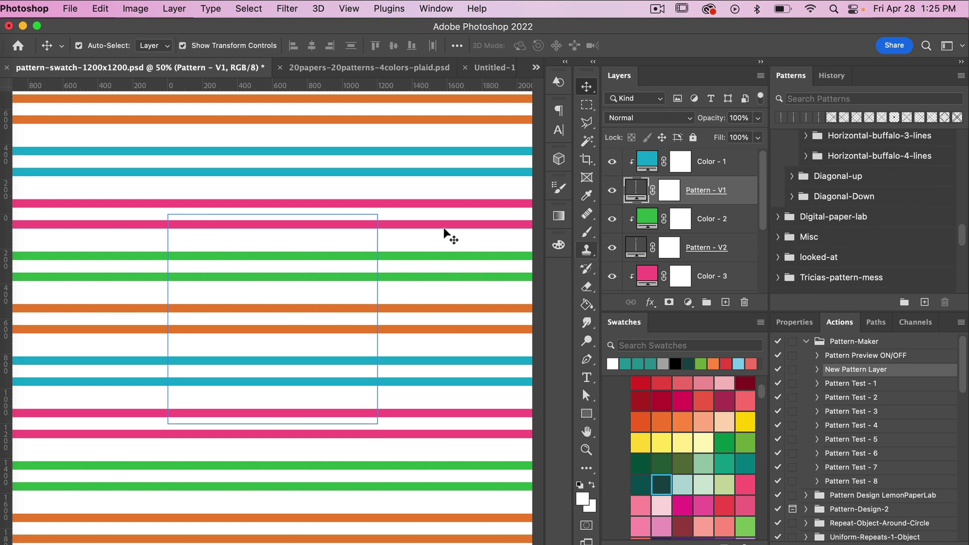
left_click(102, 9)
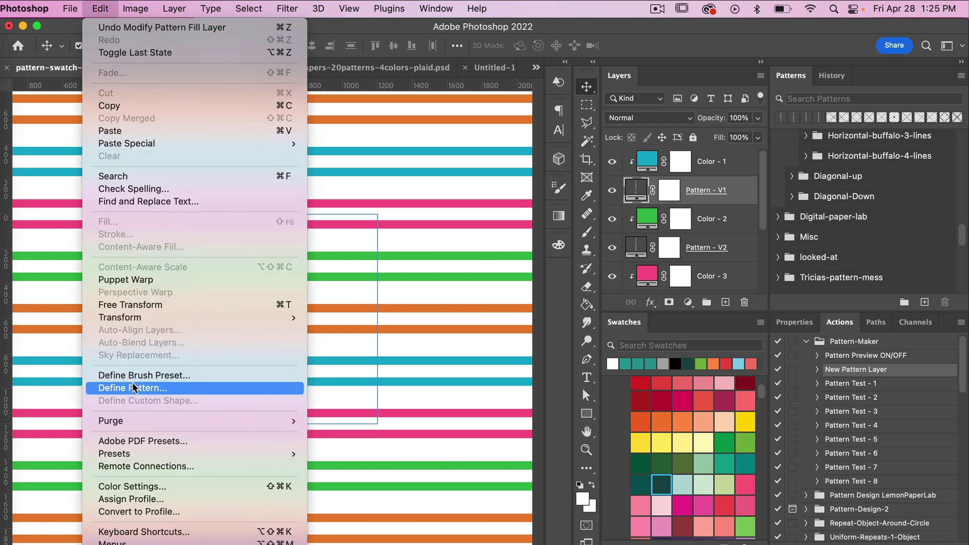
left_click(155, 389)
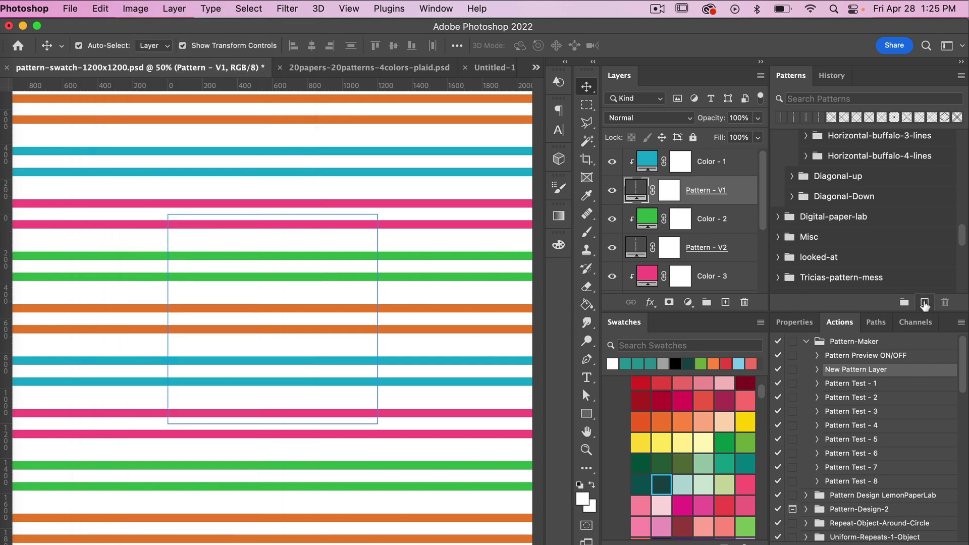
left_click(852, 202)
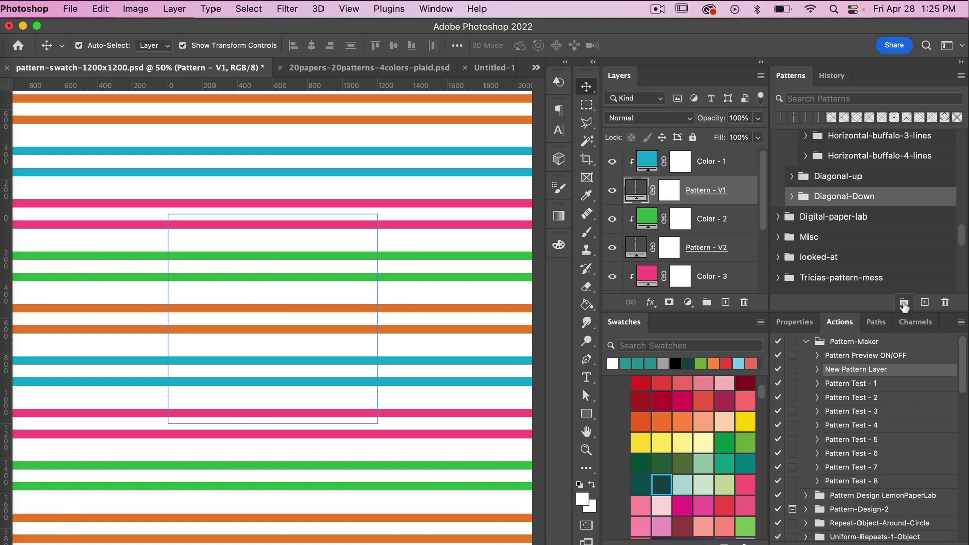
left_click(904, 303)
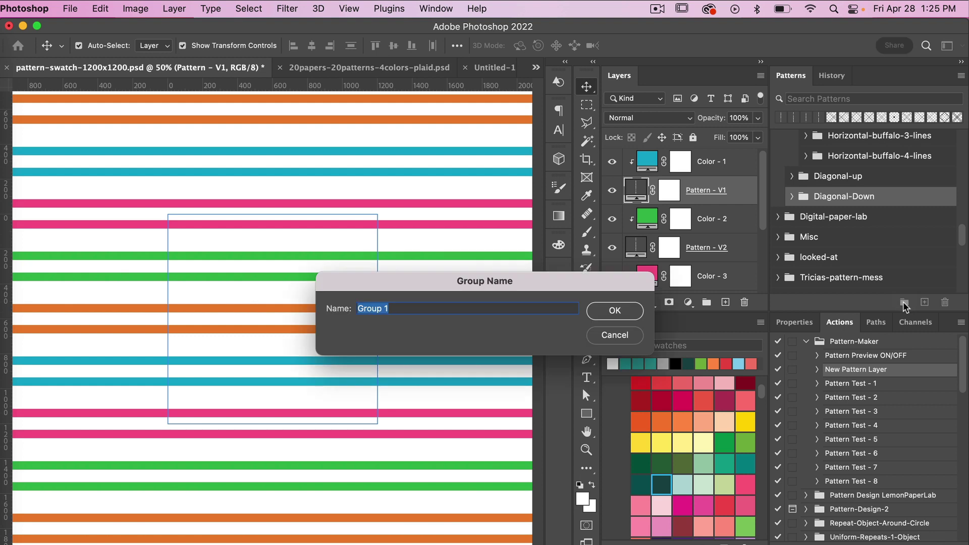
type("plaid-patterns")
left_click(615, 311)
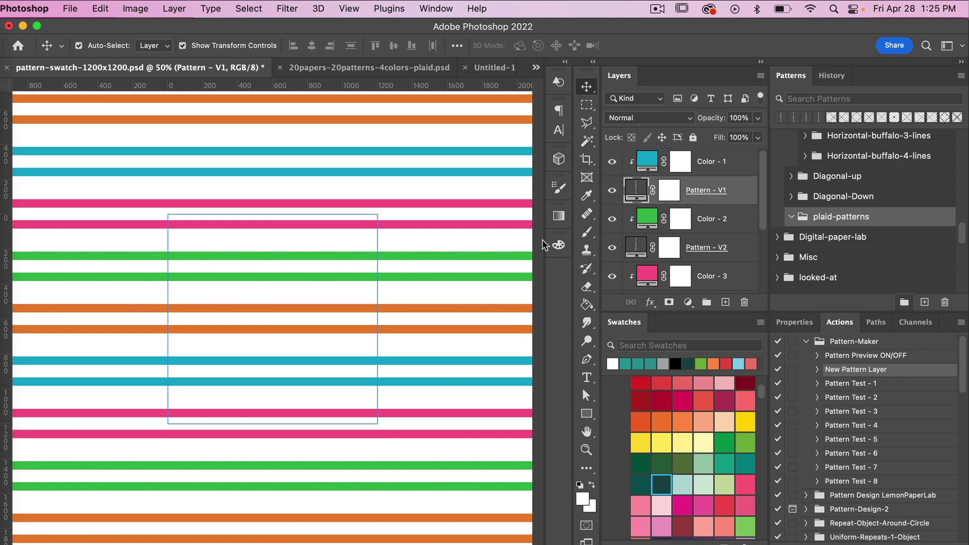
- Save the current striped swatch as a new pattern named plaid-pattern-1 in the plaid-patterns group
left_click(924, 303)
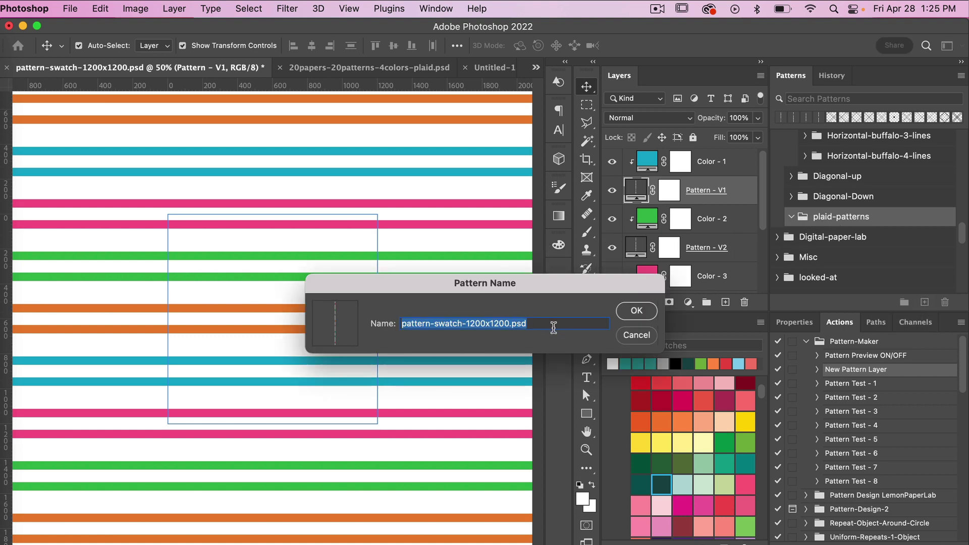
type("plaid-pattern-1")
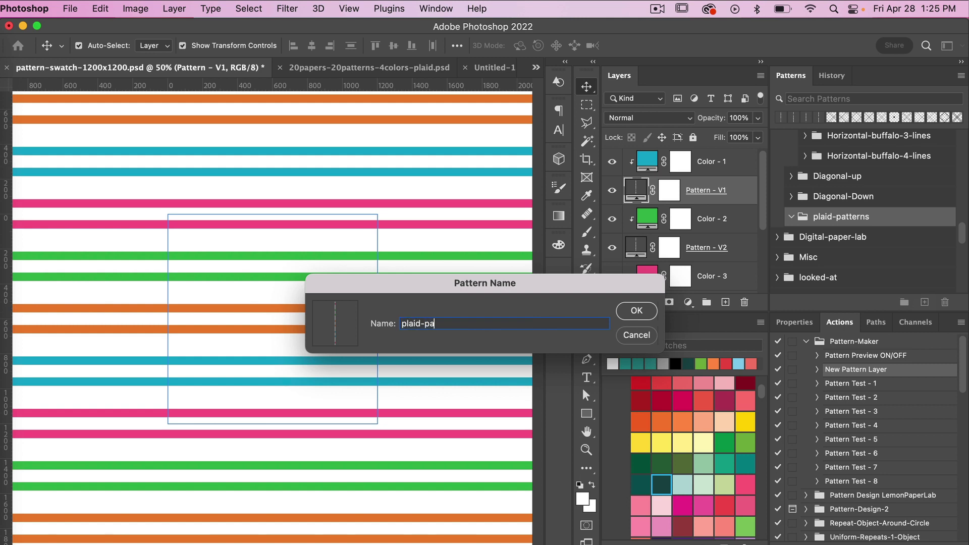
left_click(637, 310)
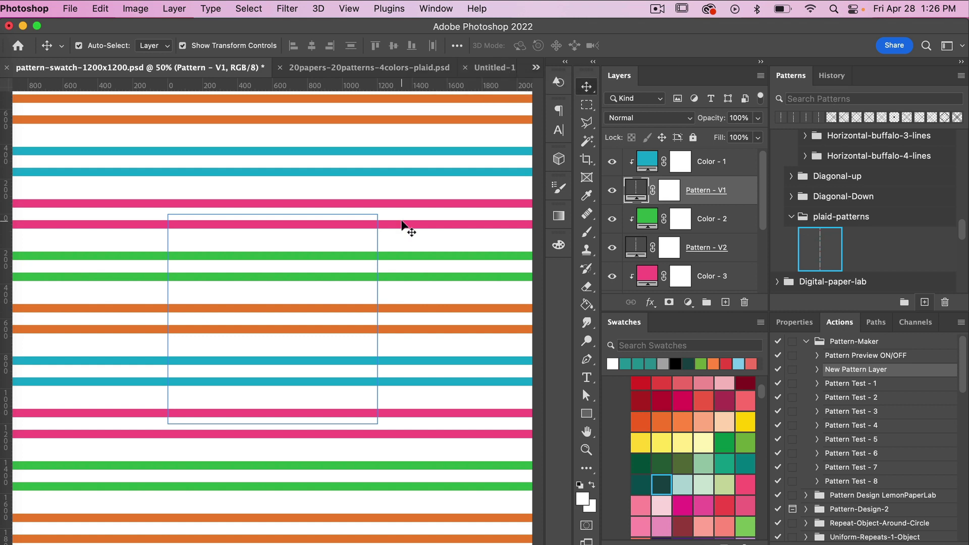
- Switch to the 20papers-20patterns-4colors-plaid.psd document and inspect its 1-Pattern artboard up close
left_click(372, 73)
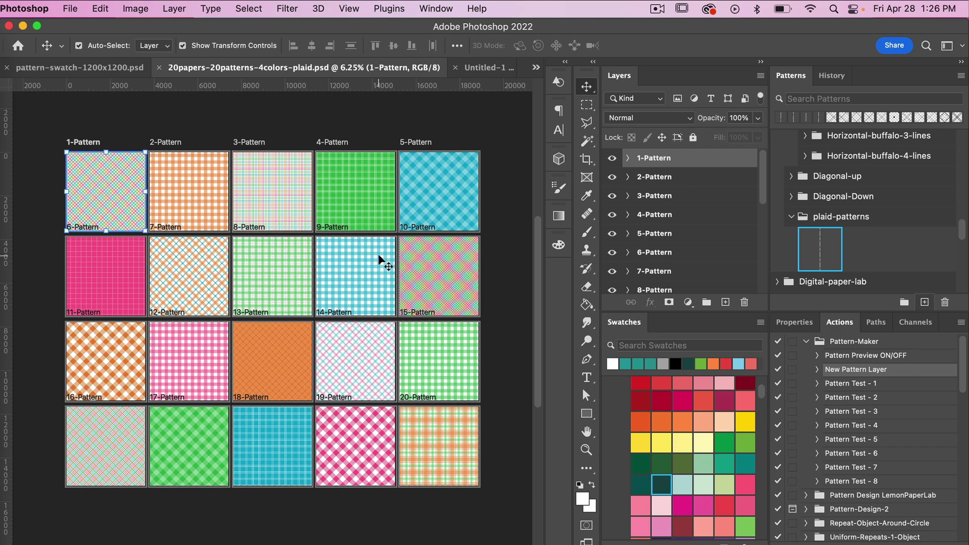
key("super+plus")
key("super+plus")
key("super+plus")
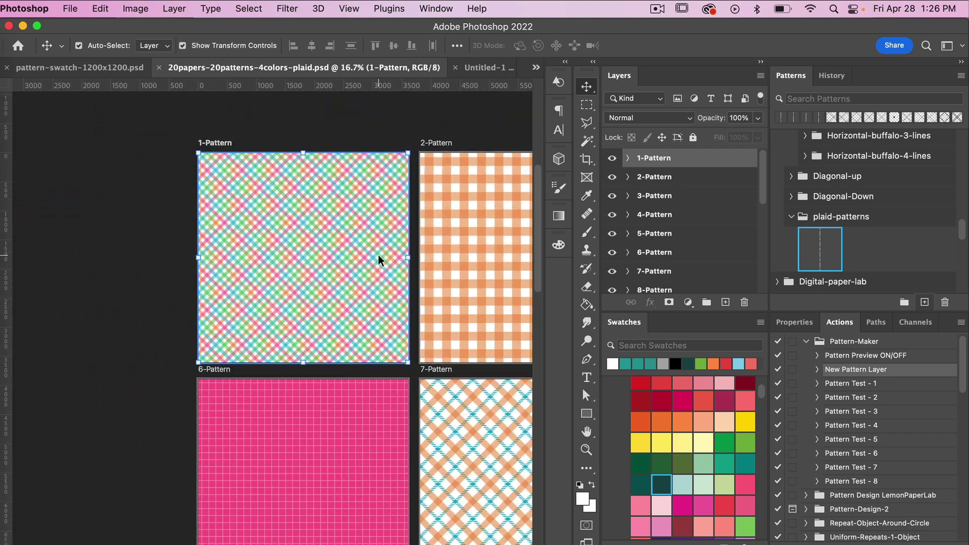
- Recolour 1-Pattern's Color 1 smart object with the dark green Christmas-ideas swatch, then save and close it
scroll(378, 255, "right", 5)
scroll(377, 256, "down", 3)
scroll(378, 255, "up", 4)
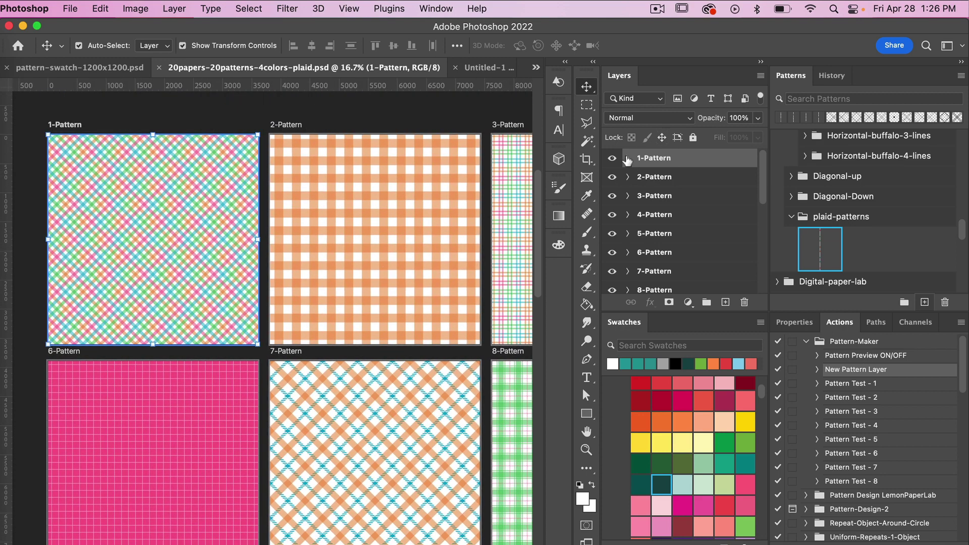
left_click(628, 157)
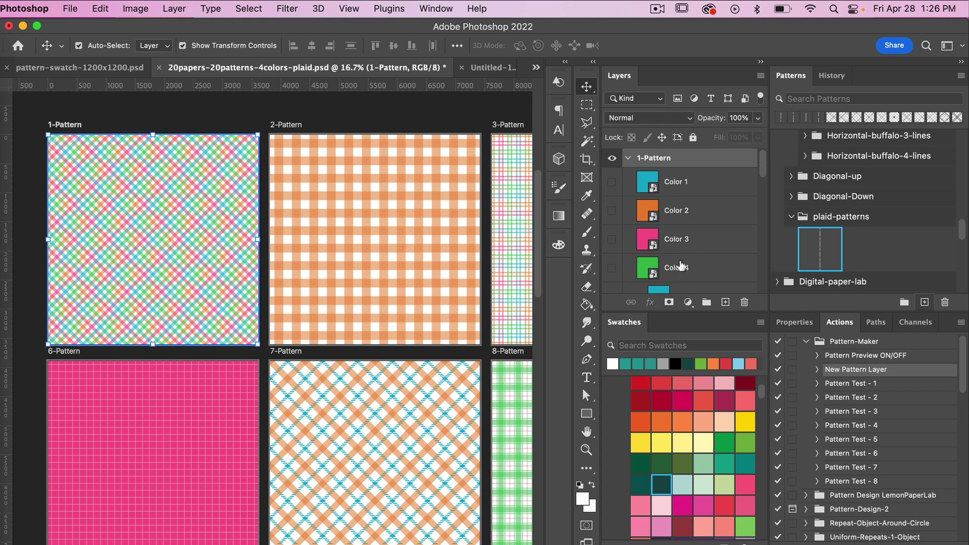
left_click(653, 188)
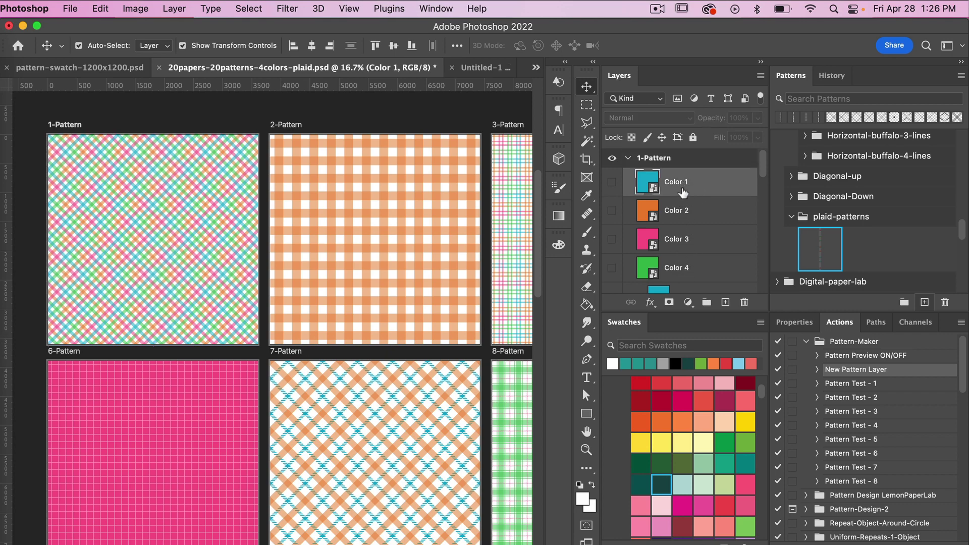
double_click(655, 189)
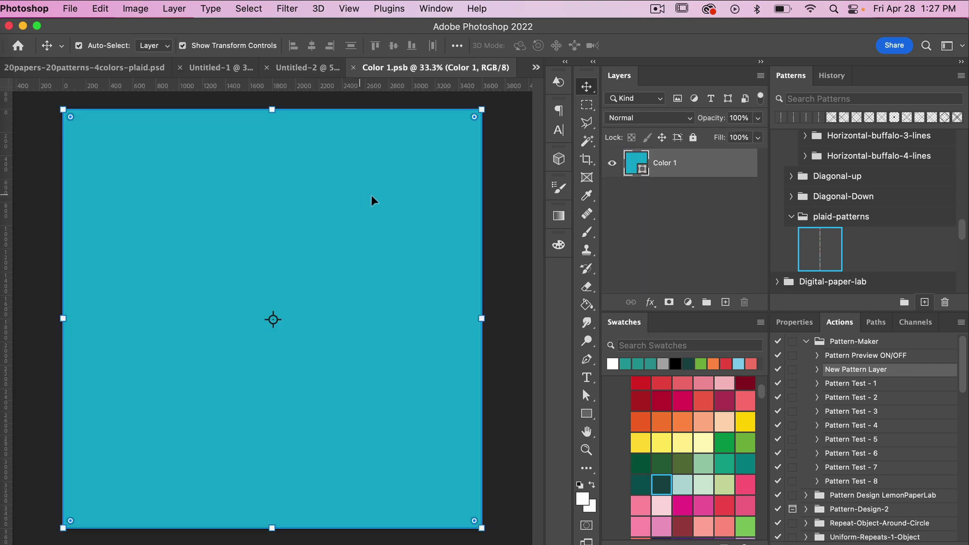
scroll(687, 448, "down", 3)
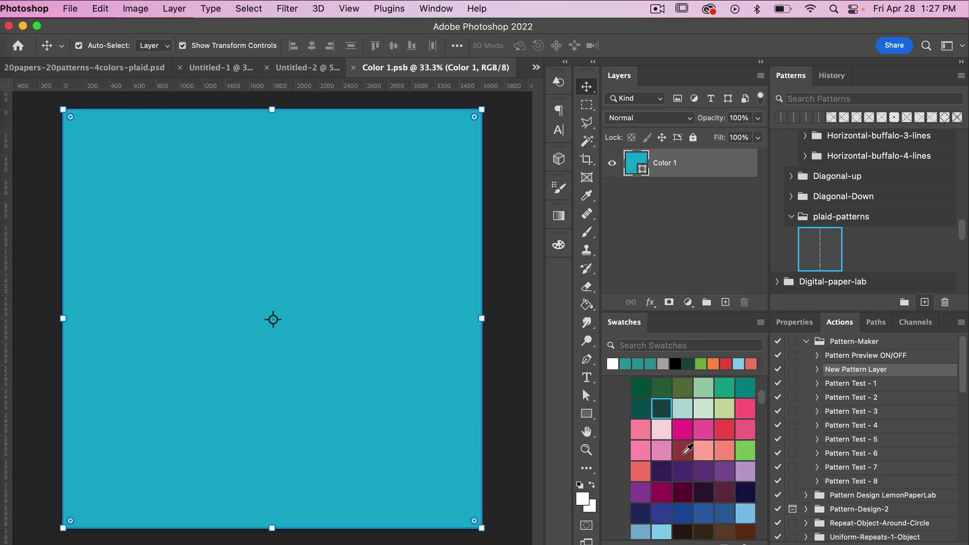
scroll(688, 449, "down", 5)
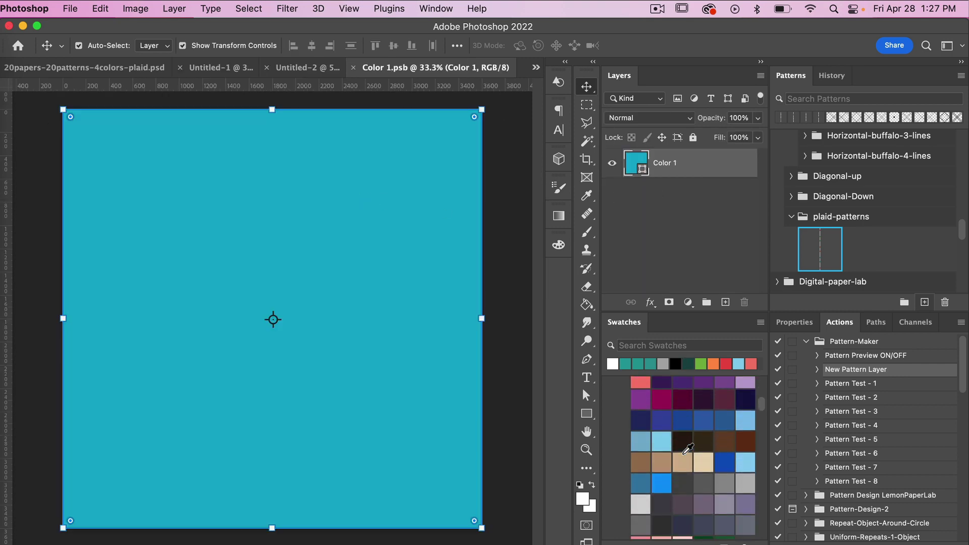
scroll(687, 449, "down", 8)
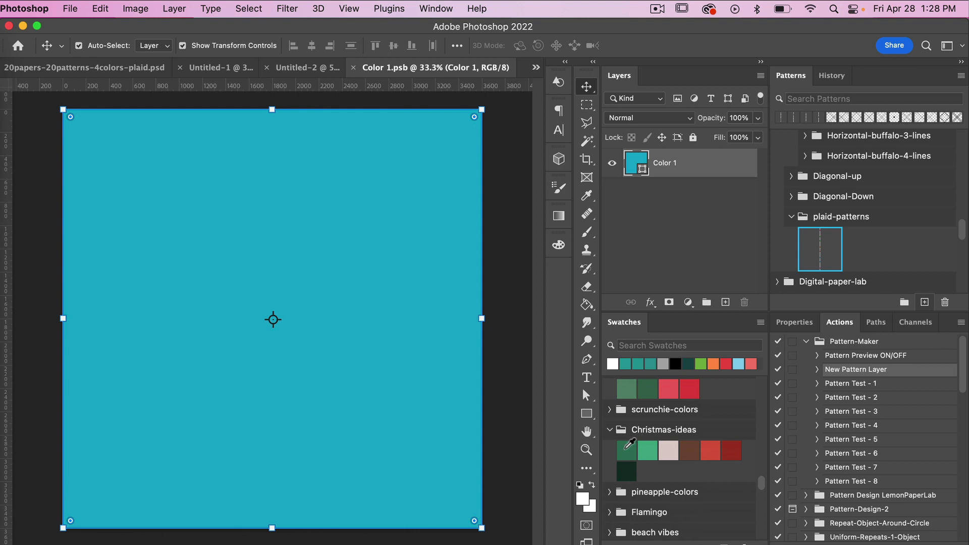
left_click(627, 447)
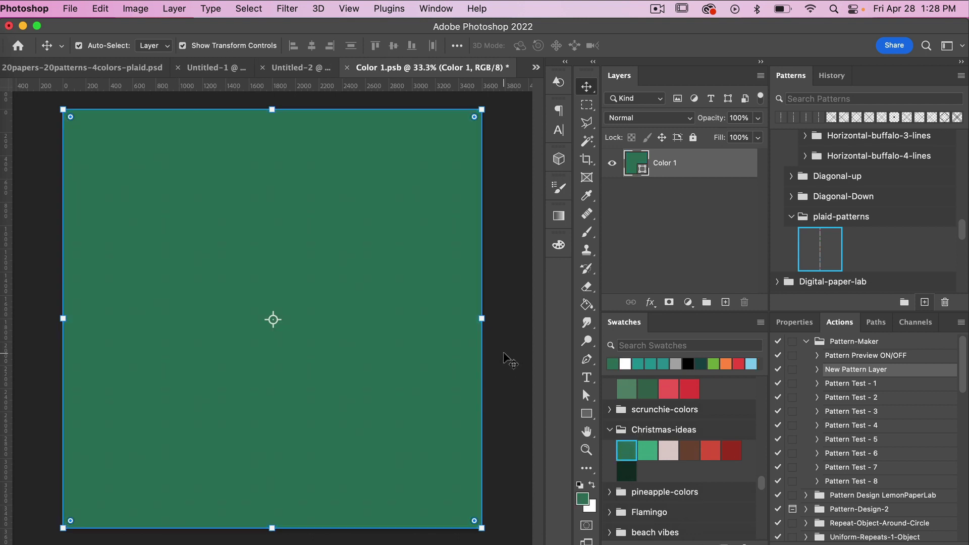
key("super+s")
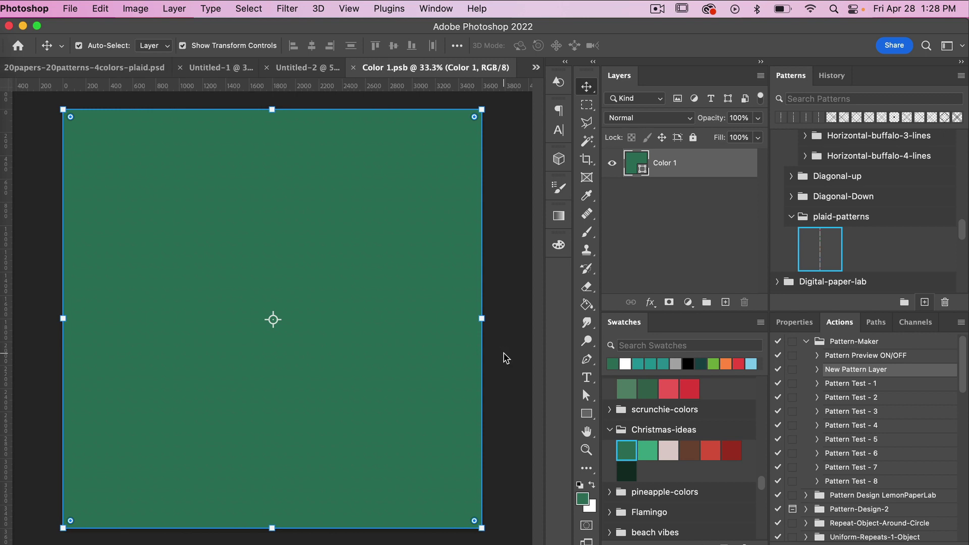
key("super+w")
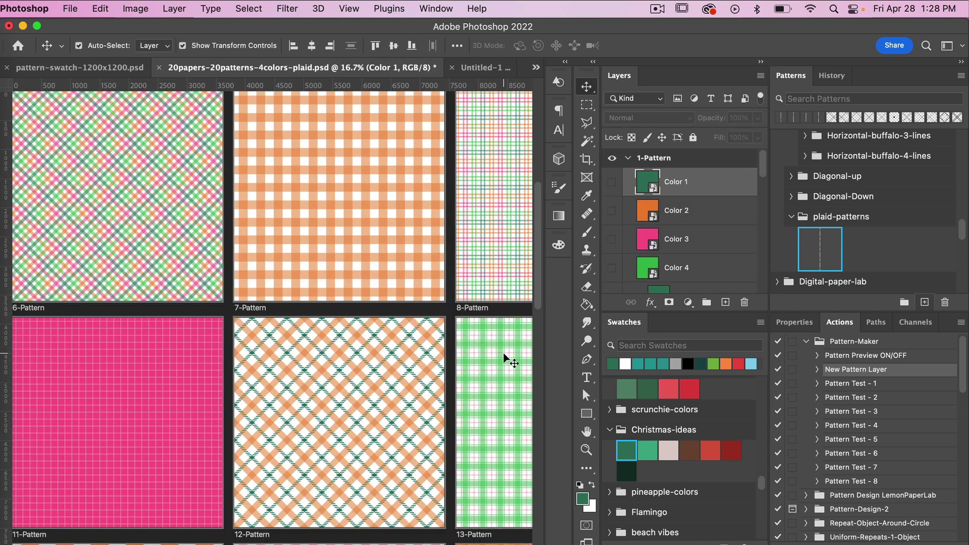
- Recolour the Color 2 smart object with the light green Christmas-ideas swatch, then save and close it
left_click(658, 218)
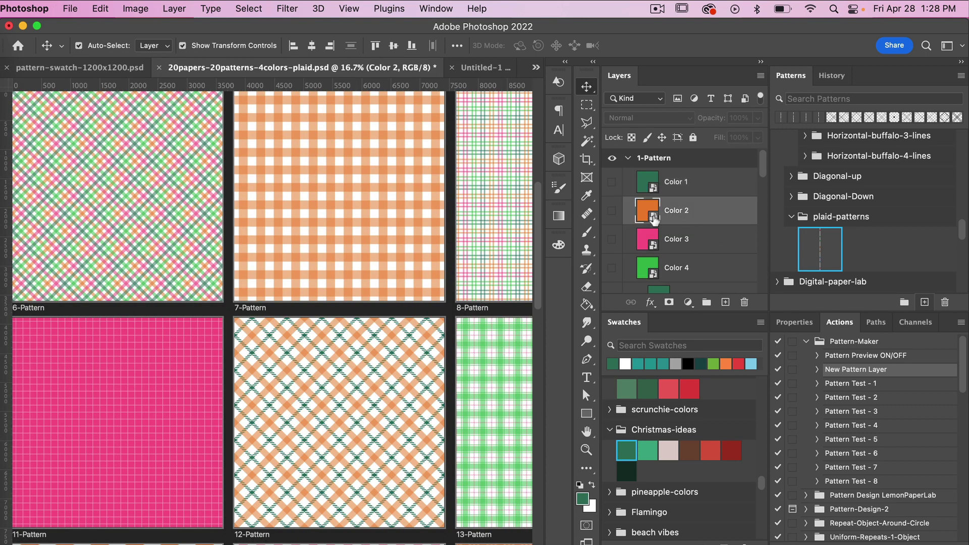
double_click(654, 218)
left_click(648, 450)
key("alt+BackSpace")
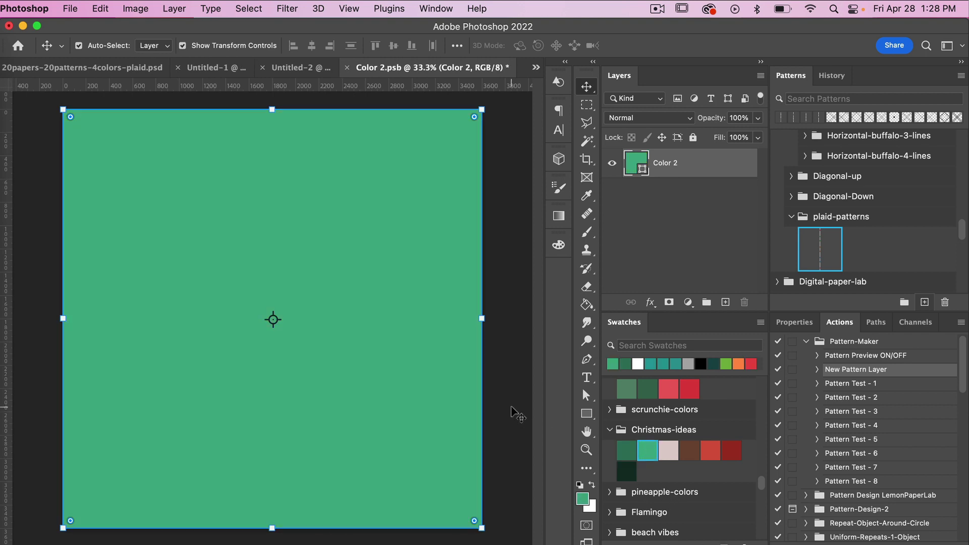
key("super+s")
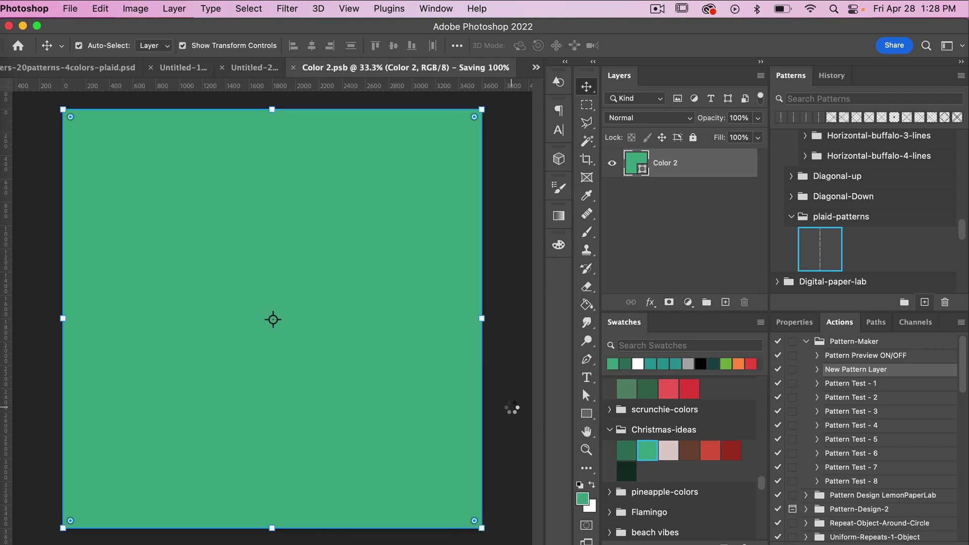
key("super+w")
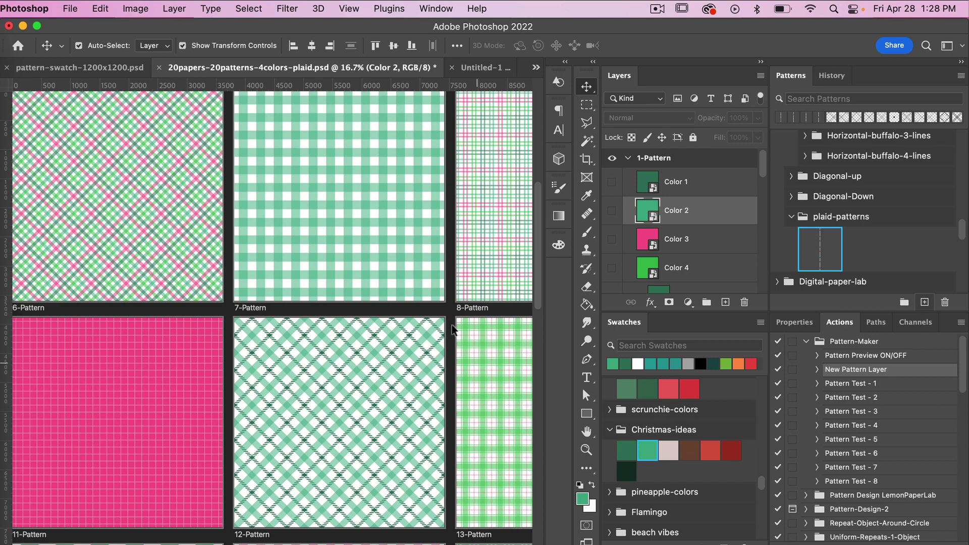
- Recolour the Color 3 smart object with the dark red Christmas-ideas swatch, then save and close it
left_click(682, 243)
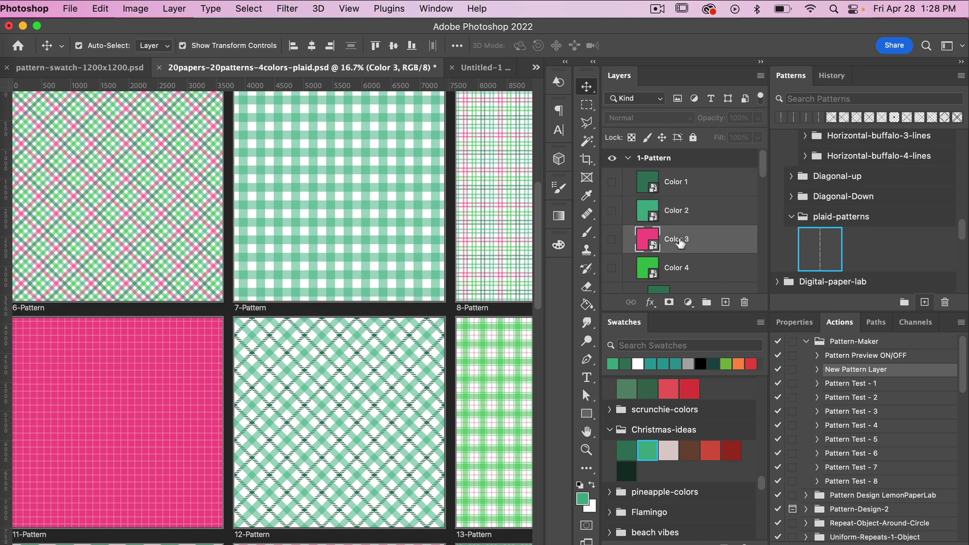
double_click(653, 242)
left_click(731, 450)
key("alt+BackSpace")
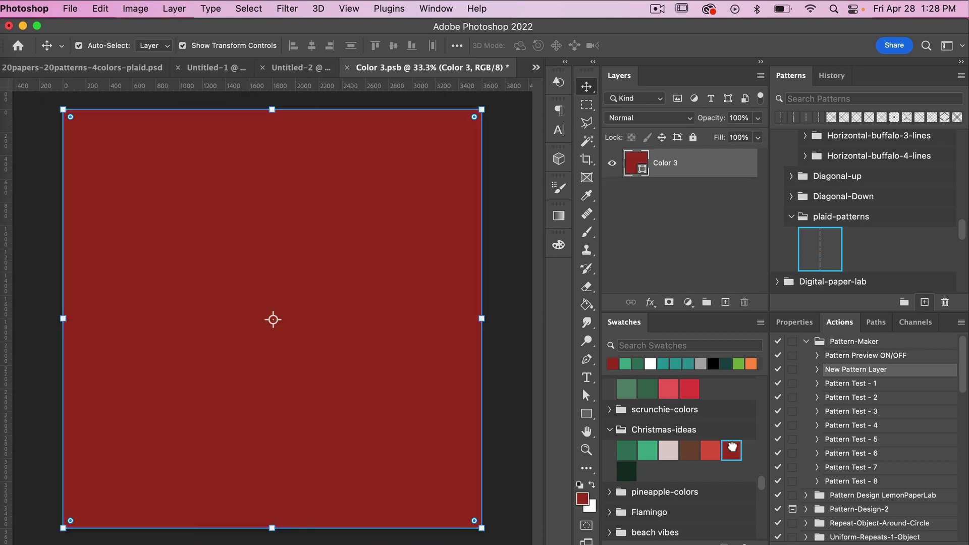
key("super+s")
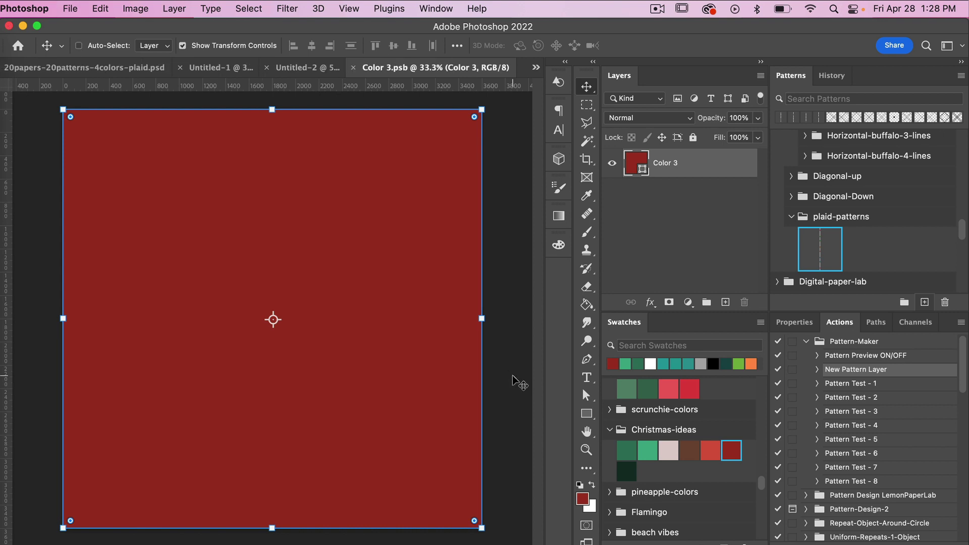
key("super+w")
- Recolour the Color 4 smart object with the brown Christmas-ideas swatch, then save and close it
left_click(656, 273)
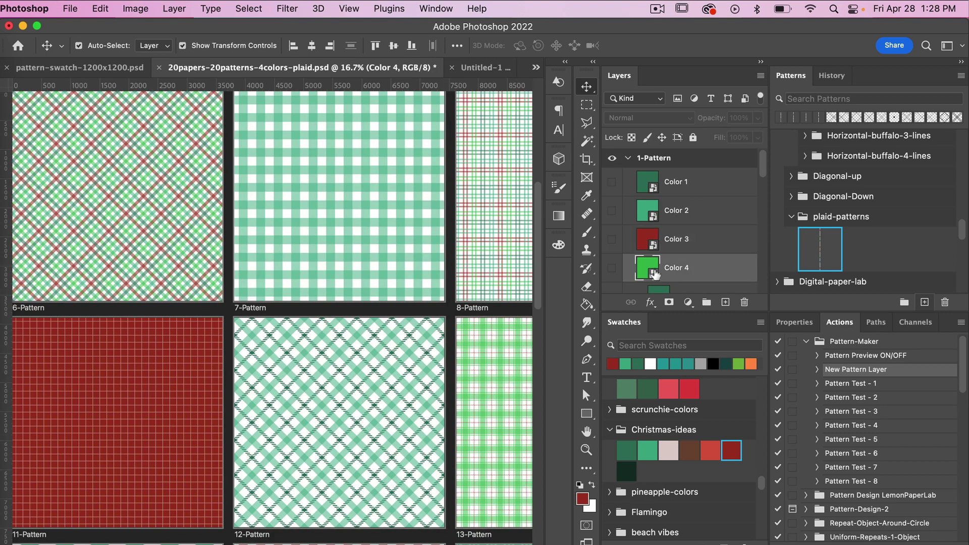
double_click(653, 274)
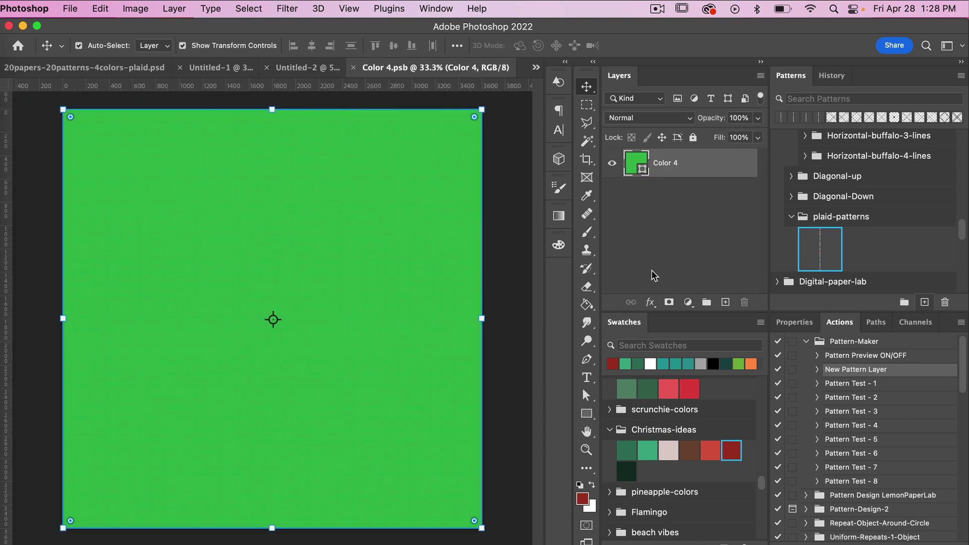
left_click(689, 449)
key("alt+BackSpace")
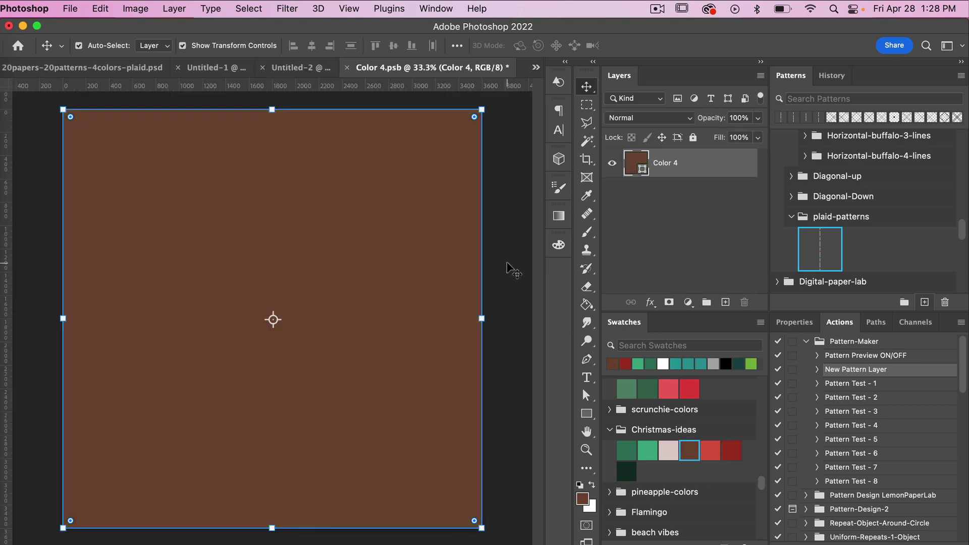
key("super+s")
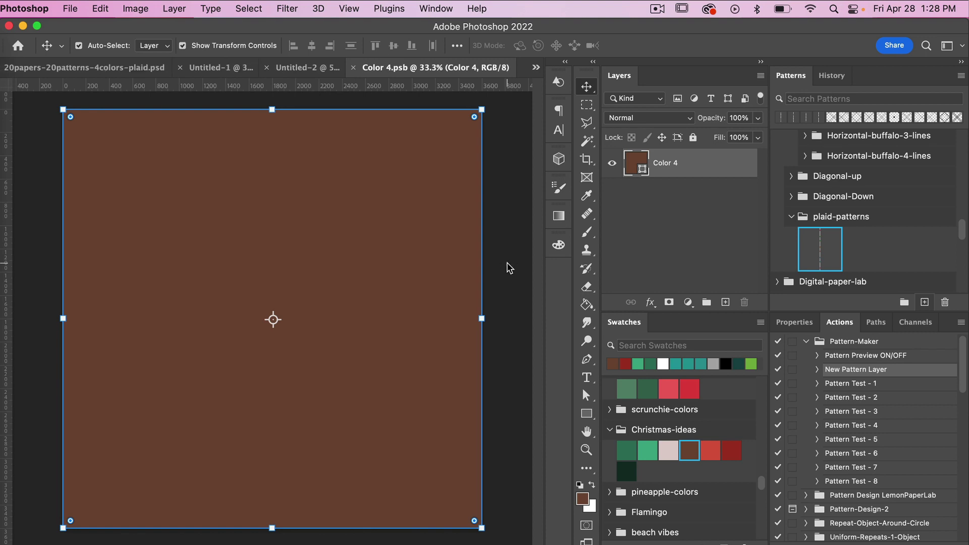
key("super+w")
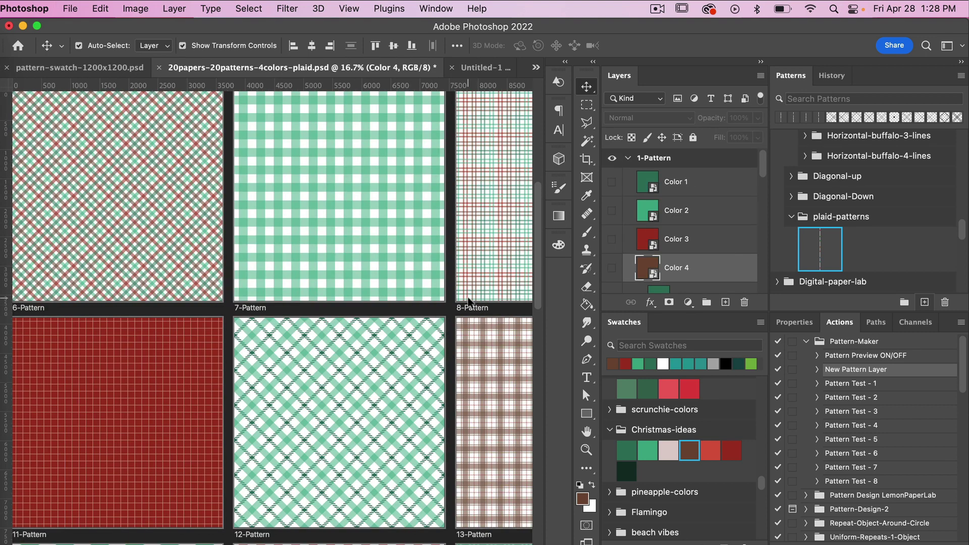
- Examine the recoloured plaid artboards across the whole template and the colour and pattern layers inside the 1-Pattern artboard
scroll(465, 362, "up", 2)
scroll(465, 362, "right", 5)
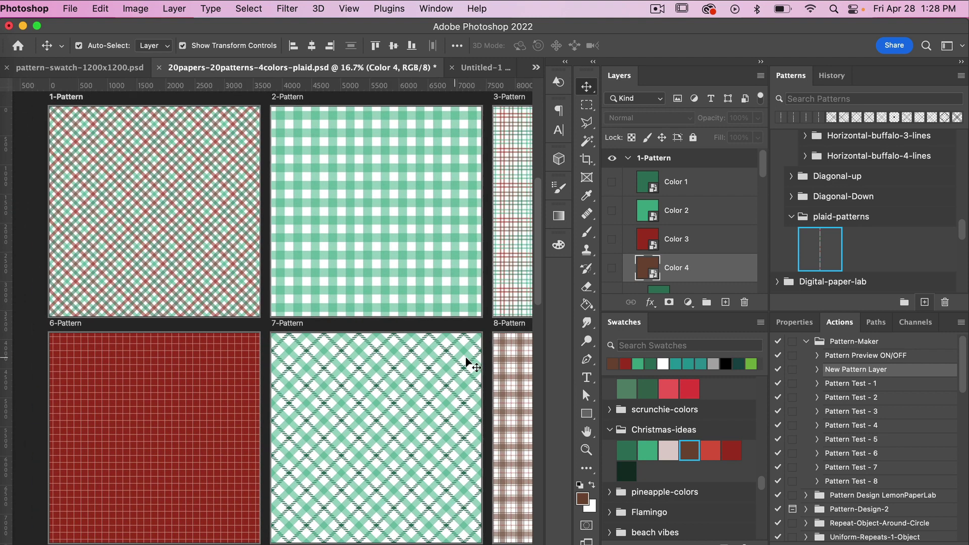
scroll(466, 362, "right", 10)
scroll(465, 362, "down", 1)
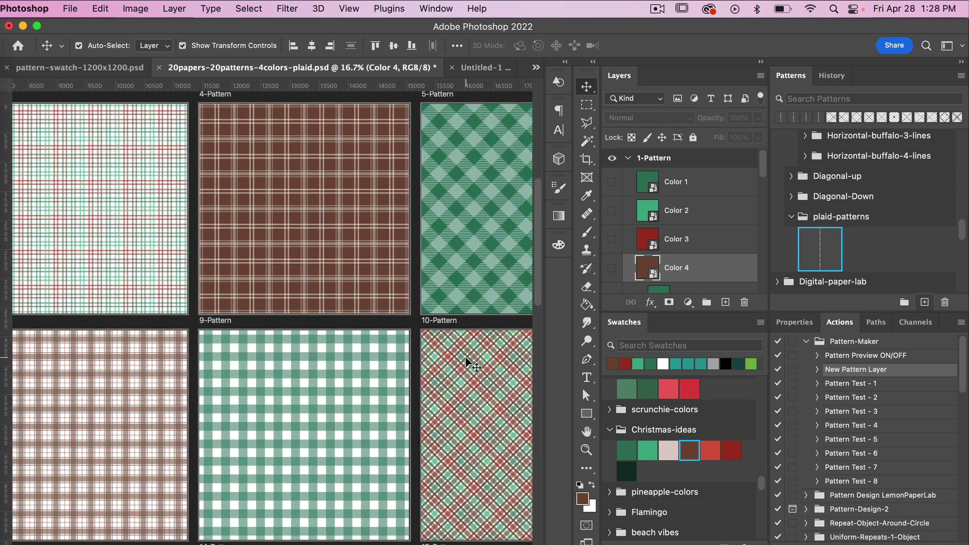
scroll(465, 362, "right", 3)
scroll(465, 362, "down", 6)
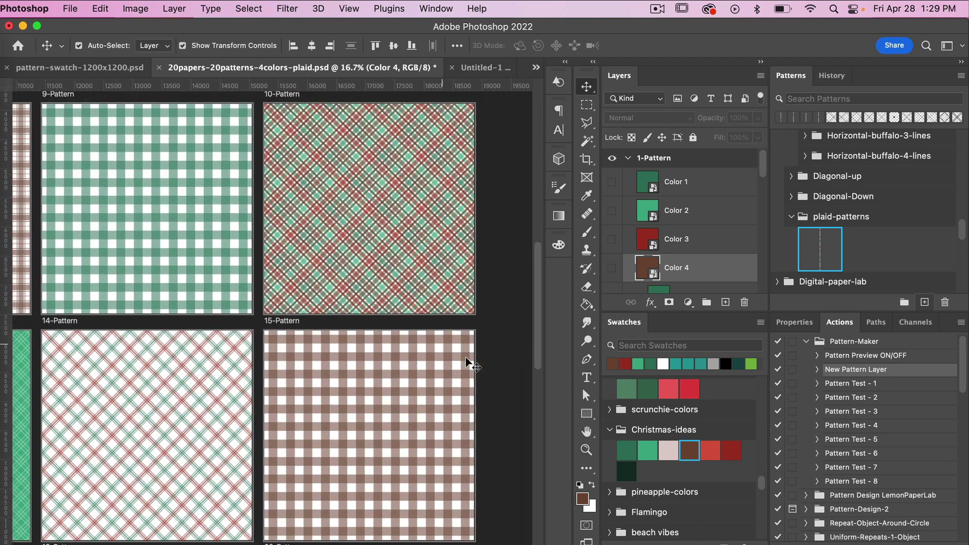
scroll(465, 362, "down", 5)
scroll(465, 362, "left", 6)
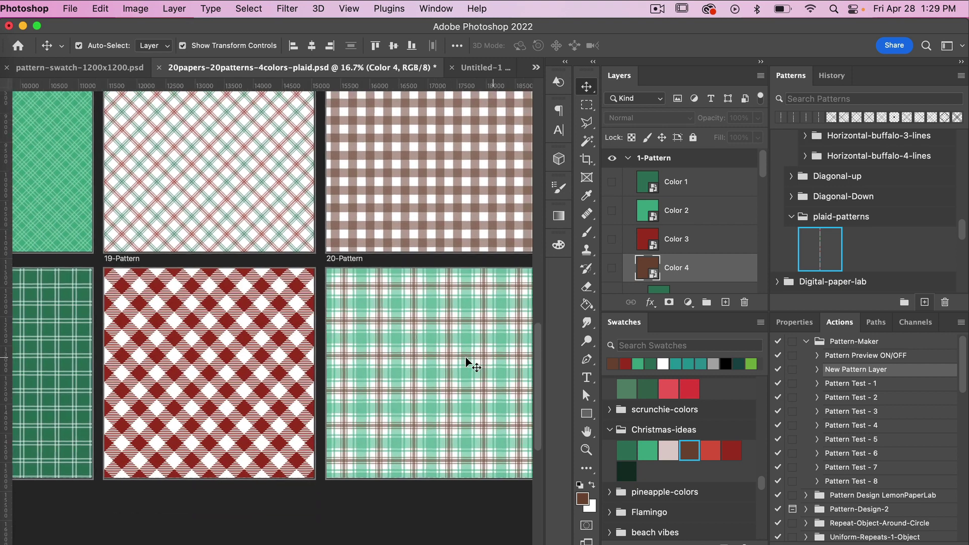
scroll(466, 362, "up", 10)
scroll(465, 362, "left", 12)
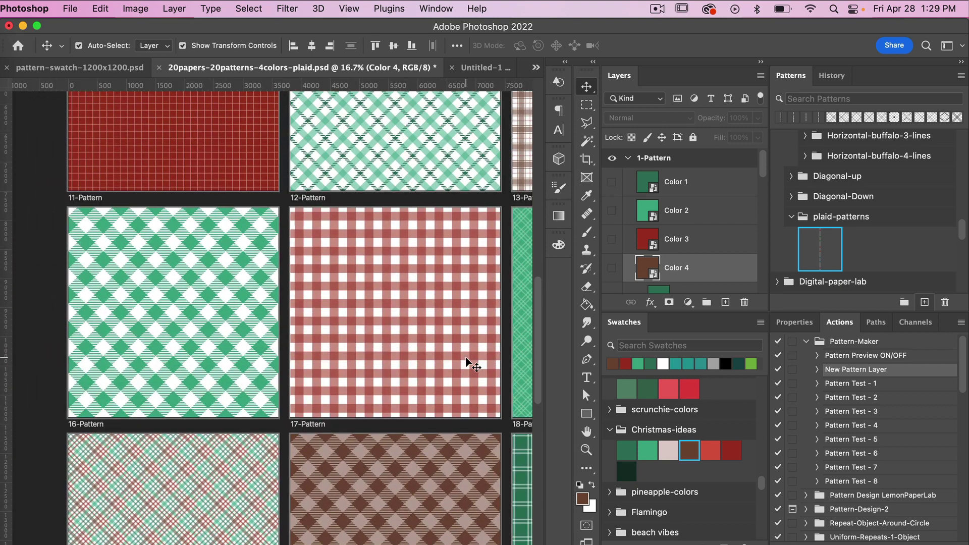
scroll(465, 363, "up", 2)
scroll(713, 237, "down", 4)
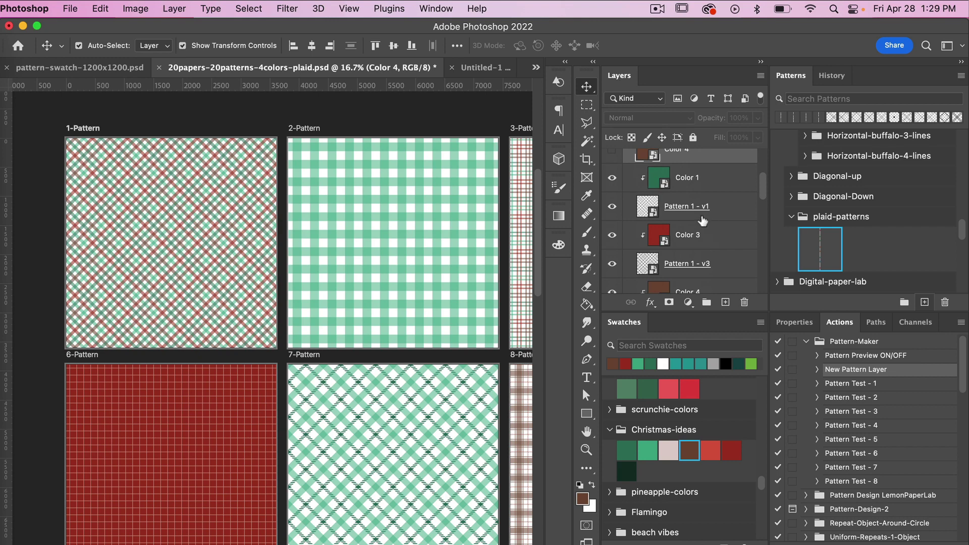
scroll(717, 273, "down", 3)
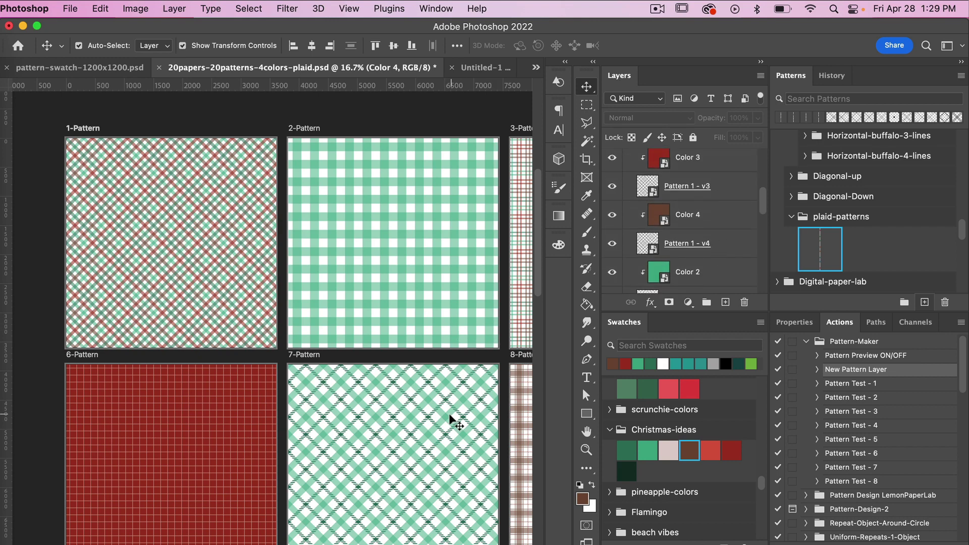
- Open the Pattern 7 - v1 smart object from the 7-Pattern artboard for editing
scroll(450, 413, "down", 3)
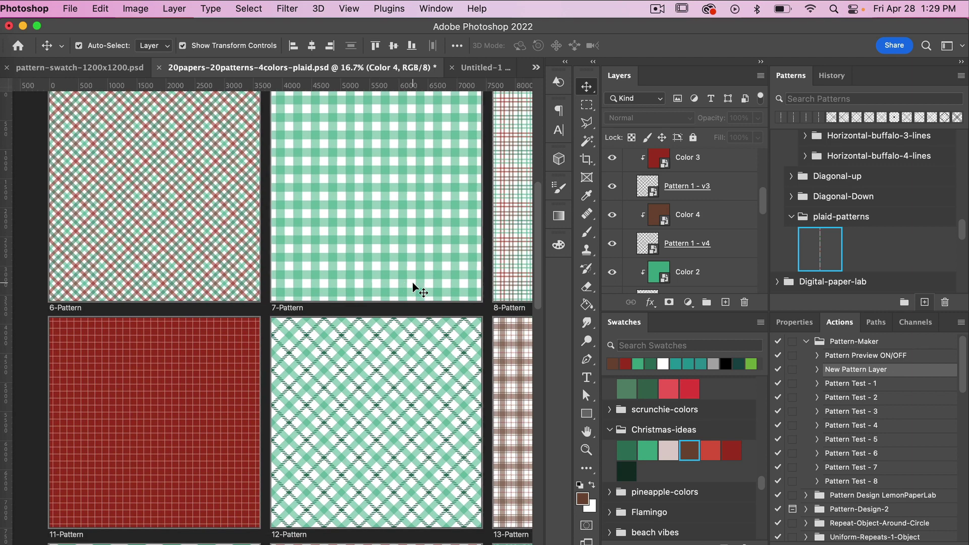
left_click(392, 375)
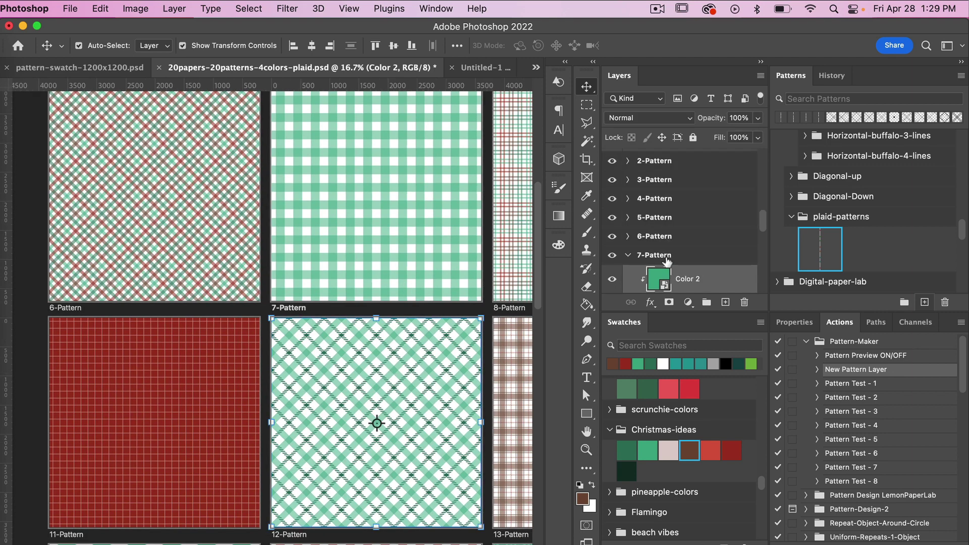
scroll(666, 260, "down", 3)
scroll(678, 248, "down", 1)
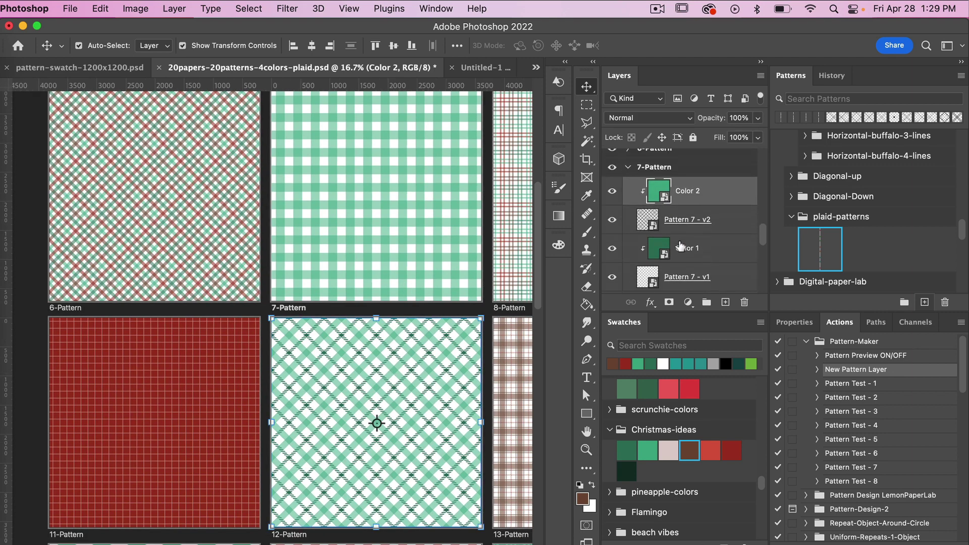
scroll(681, 247, "down", 1)
left_click(684, 252)
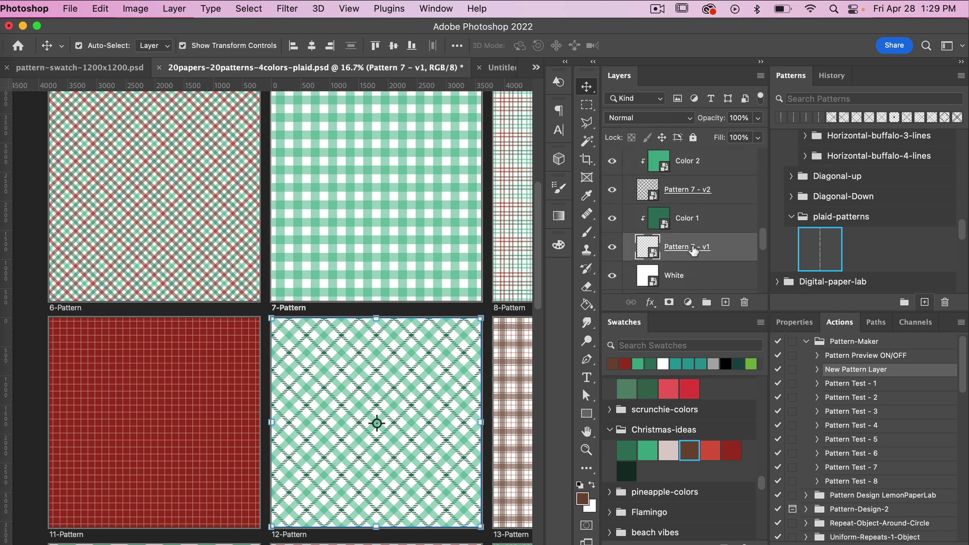
double_click(651, 255)
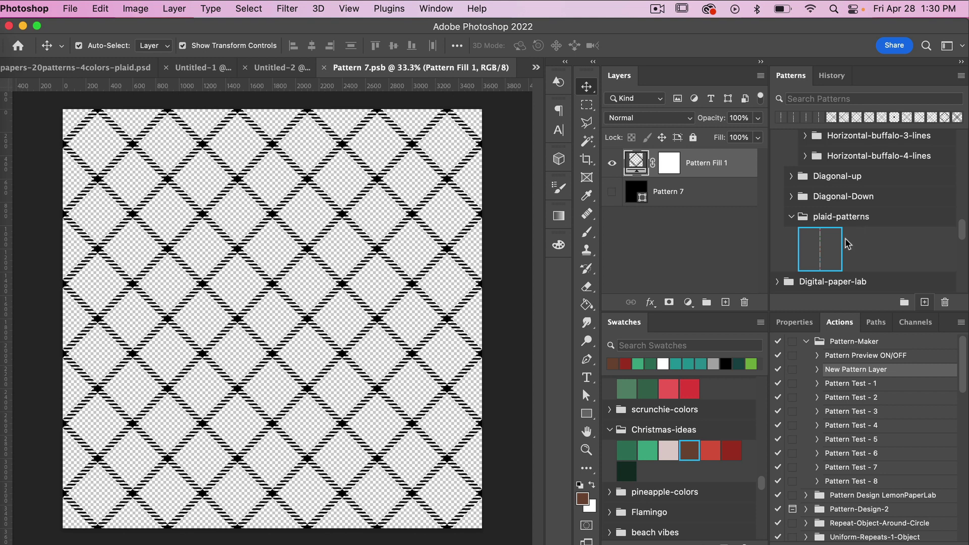
- Expand the Plaid-Pattern-Maker Diagonal-grid patterns down to the Diag-grid-solid-V2 and Diag-grid-buffalo-V2 groups
scroll(847, 243, "up", 5)
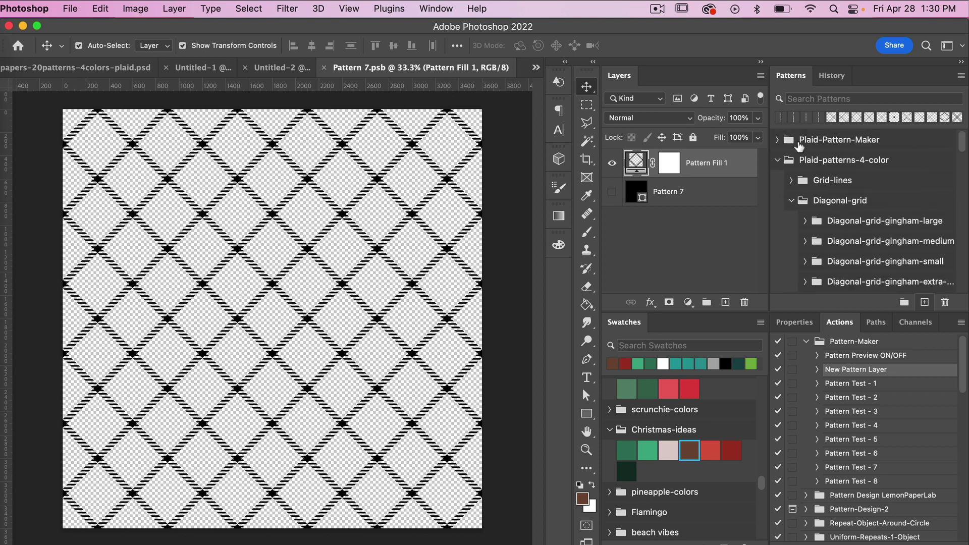
left_click(777, 139)
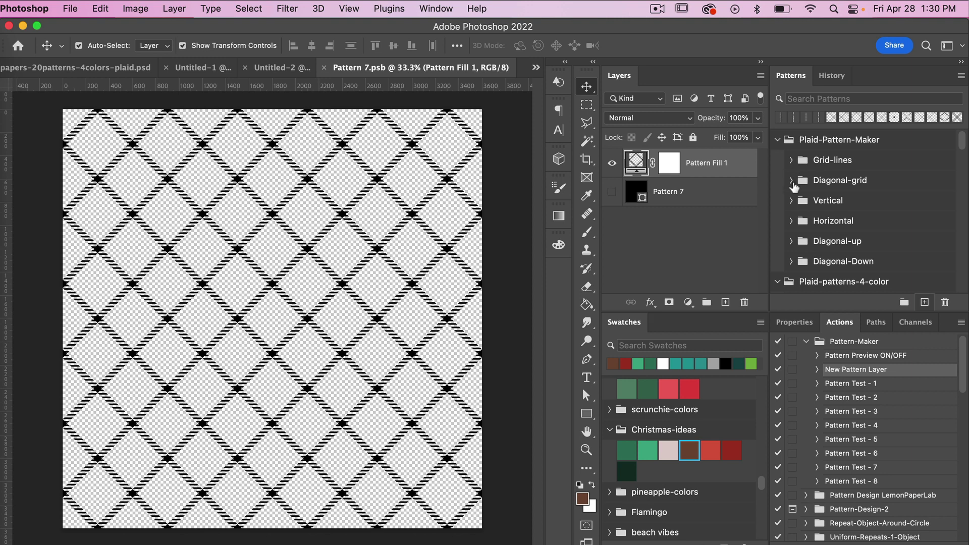
left_click(791, 180)
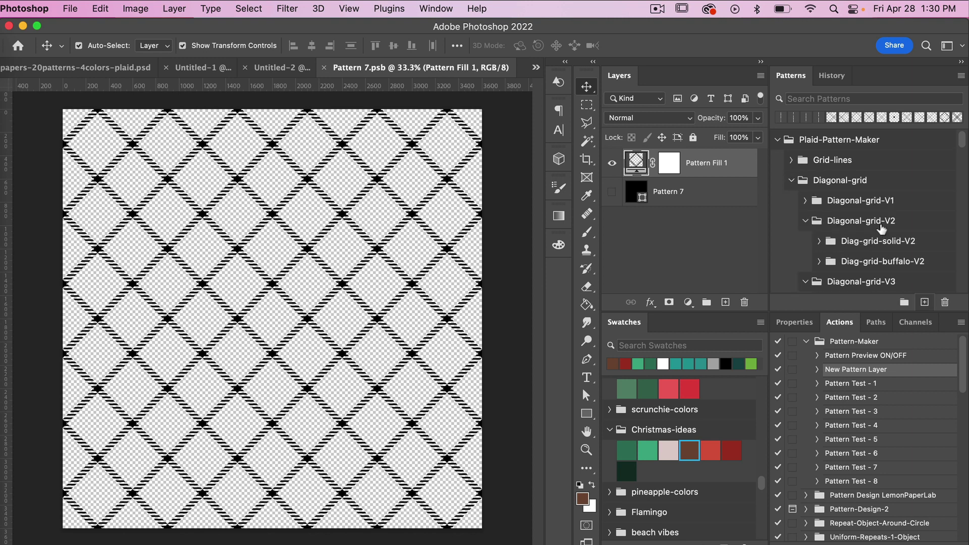
scroll(884, 235, "down", 1)
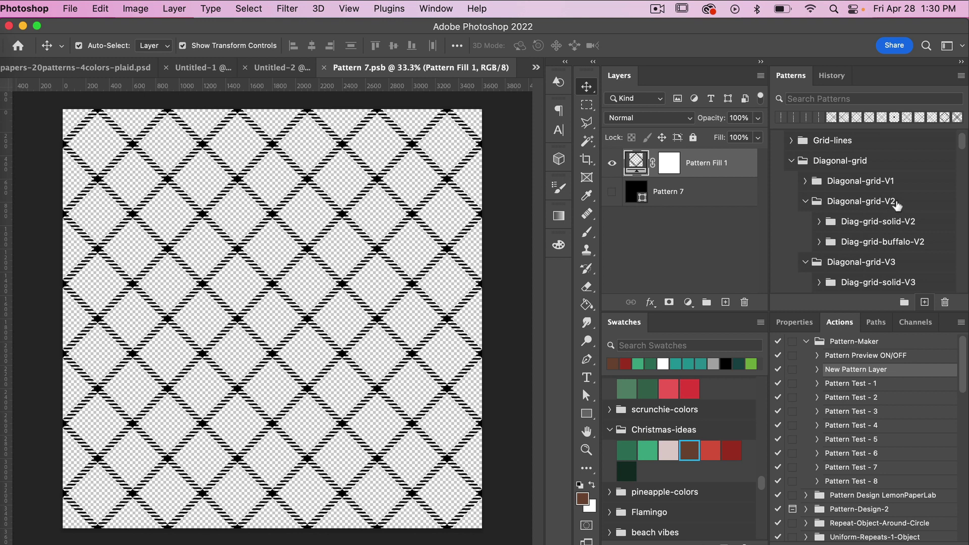
left_click(819, 222)
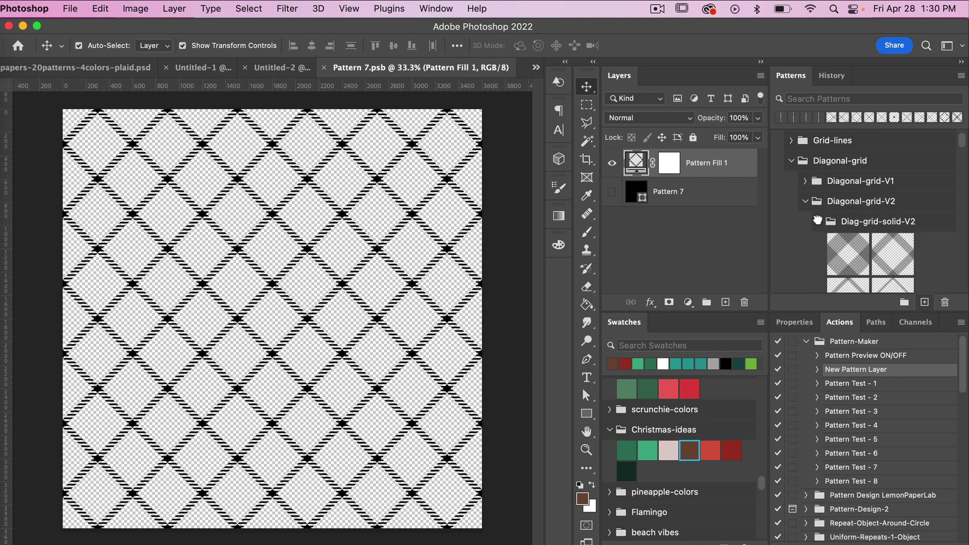
scroll(823, 242, "down", 5)
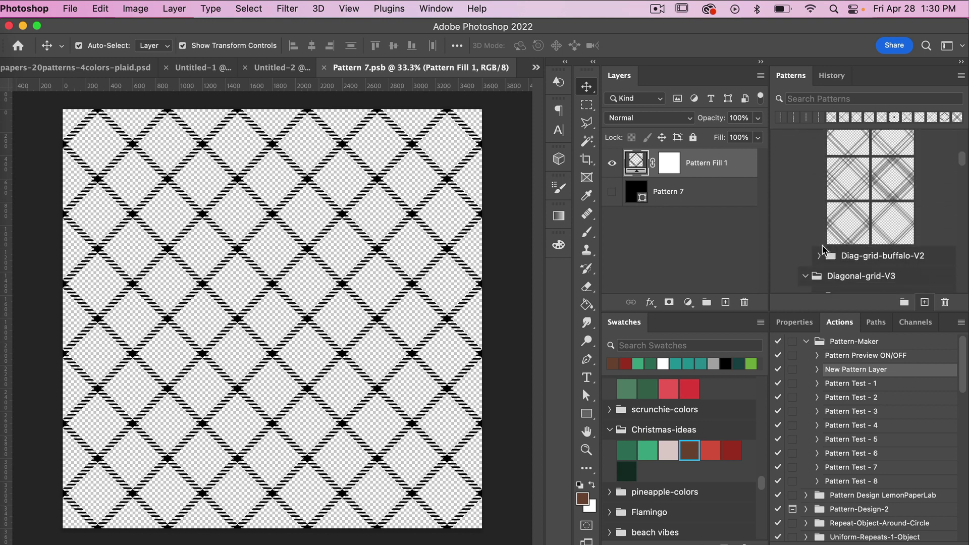
left_click(819, 262)
scroll(883, 259, "down", 4)
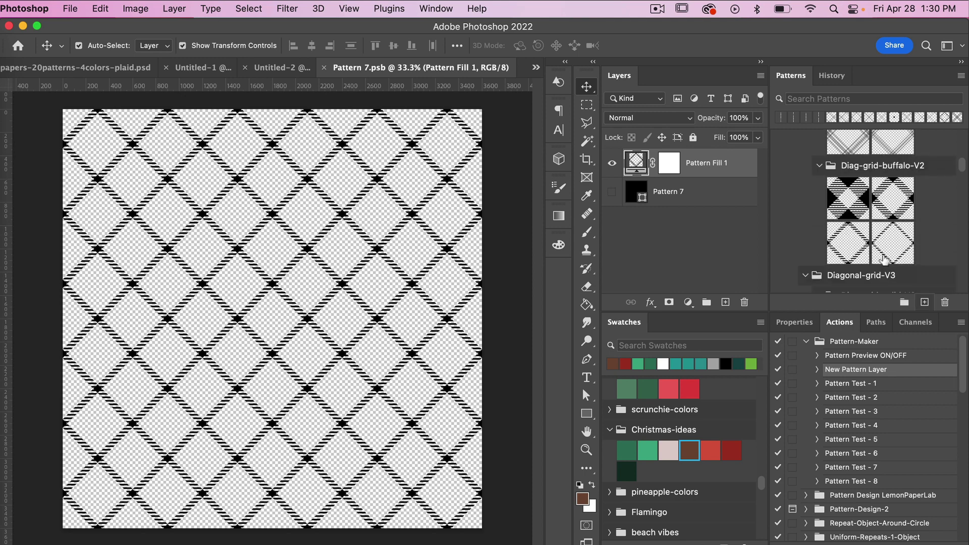
- Replace the v1 pattern fill with a multi-line diagonal plaid from Diag-grid-solid-V2, save it, and return to the 20-paper template
scroll(911, 222, "down", 5)
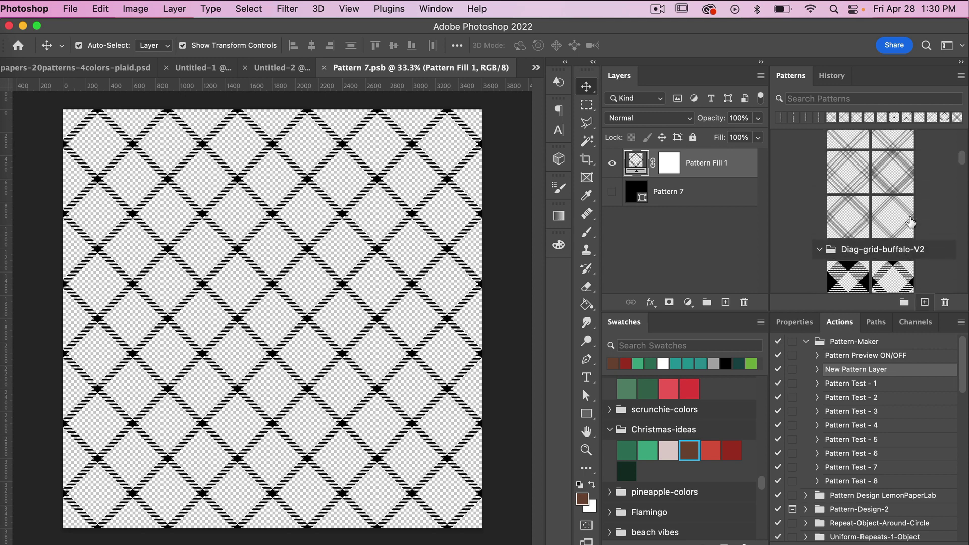
left_click(907, 233)
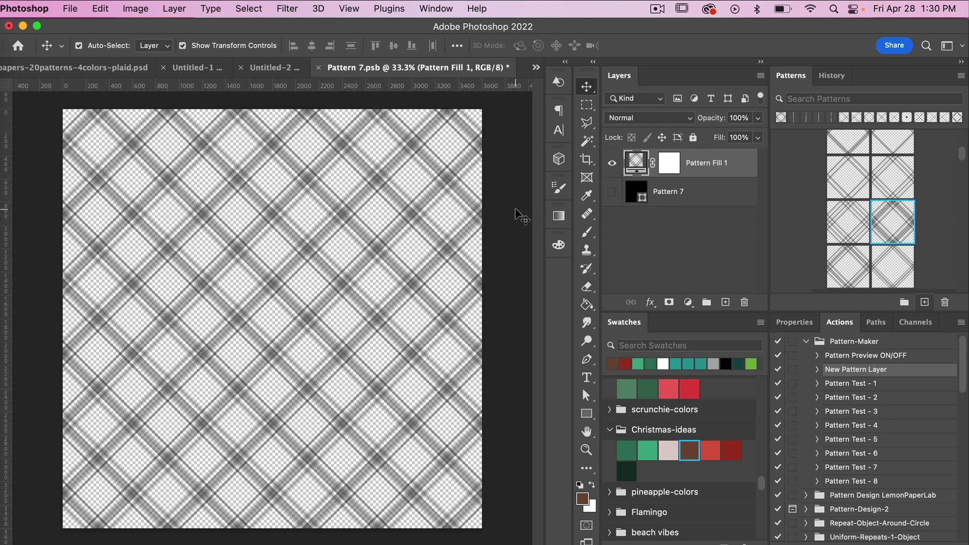
key("super+s")
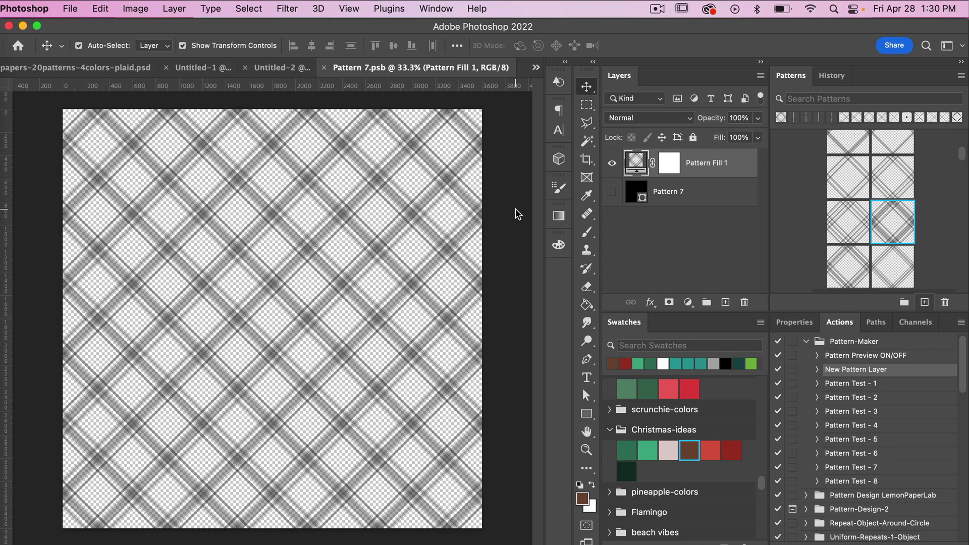
left_click(125, 66)
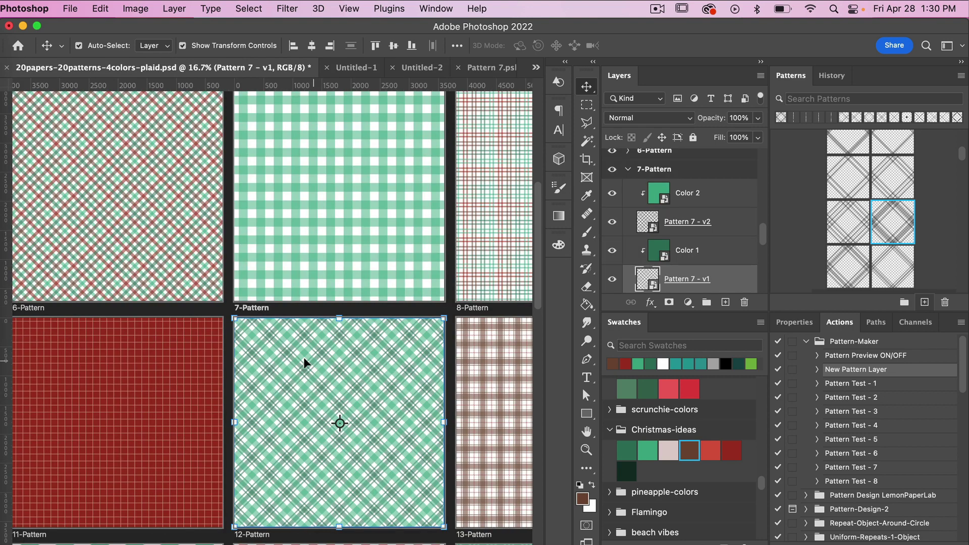
scroll(366, 395, "up", 1)
scroll(366, 394, "down", 3)
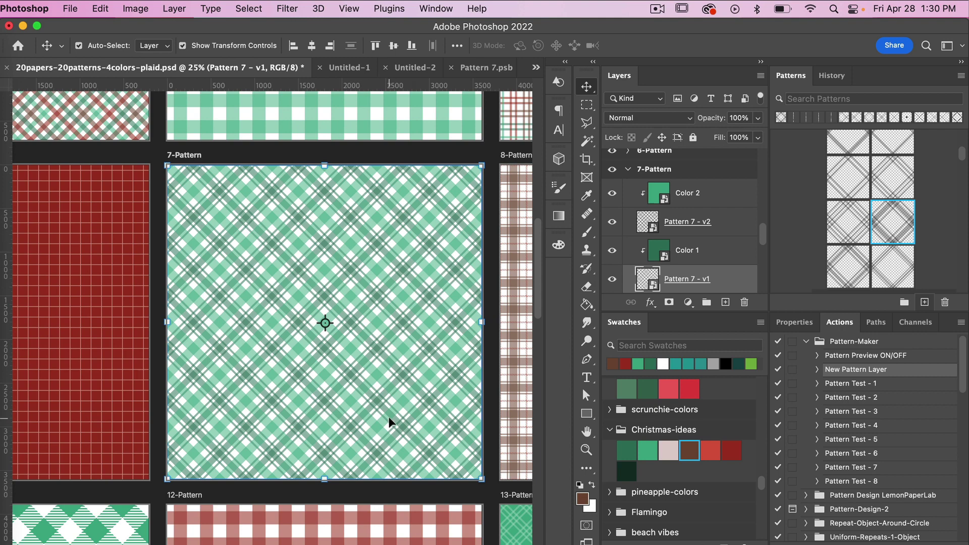
- Open the Pattern 7 - v2 smart object and expand the Diagonal-grid-V1 pattern group
left_click(695, 227)
double_click(651, 226)
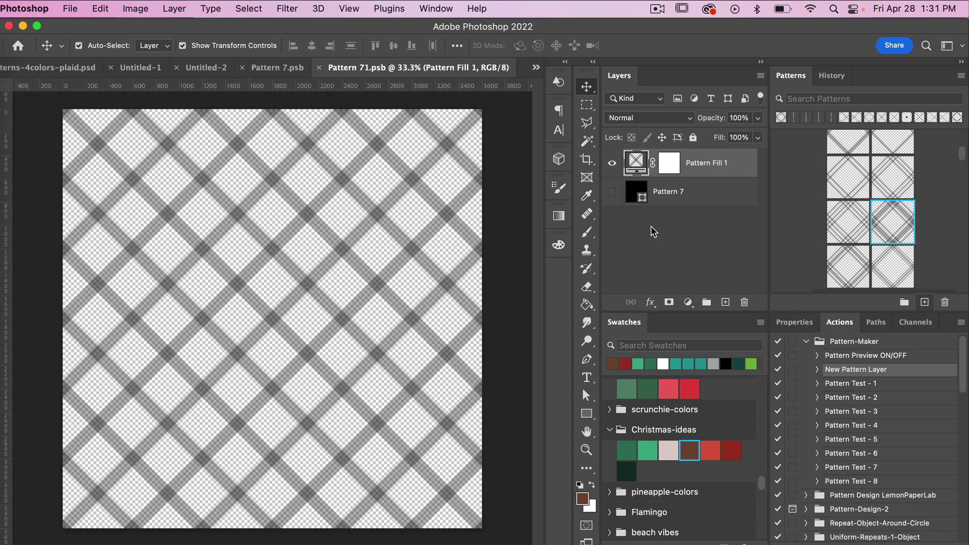
scroll(879, 180, "up", 5)
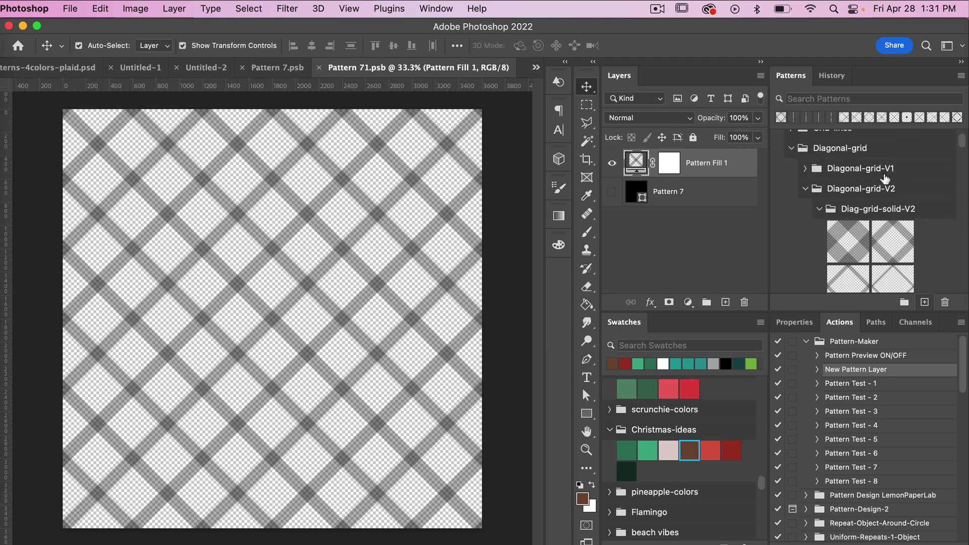
left_click(806, 180)
- Replace the v2 pattern fill with a multi-line diagonal plaid from the Diagonal-grid-V1 solid patterns, then save and close the smart object
scroll(881, 218, "down", 5)
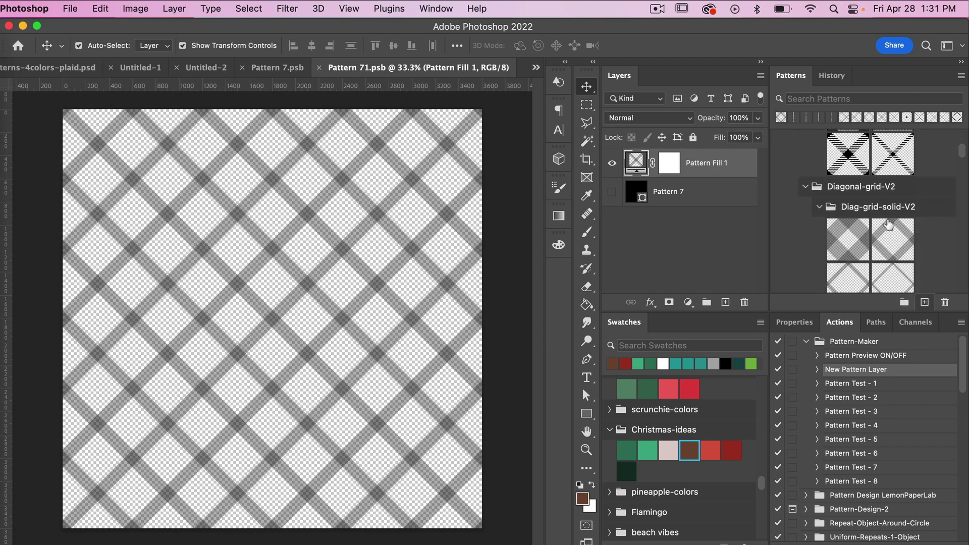
scroll(889, 225, "down", 1)
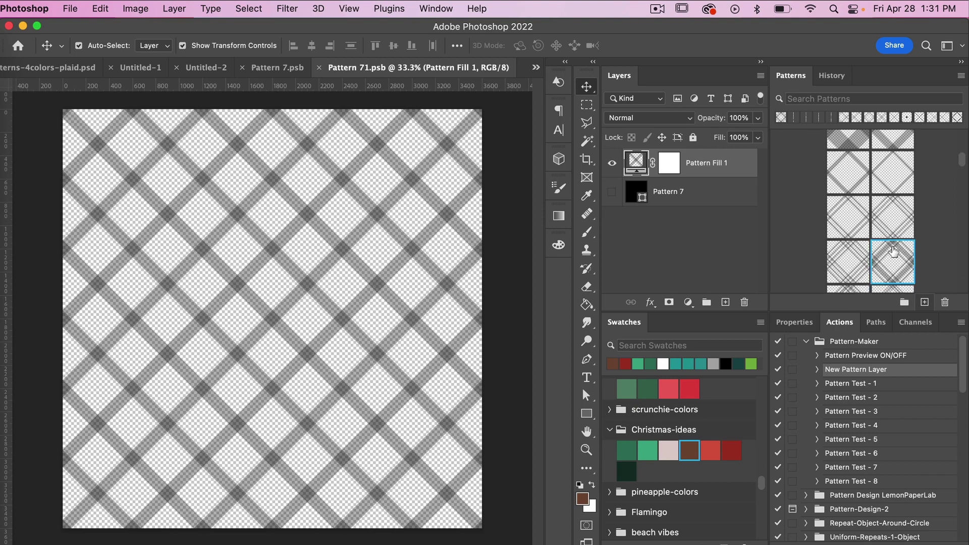
scroll(893, 251, "up", 5)
scroll(896, 242, "down", 5)
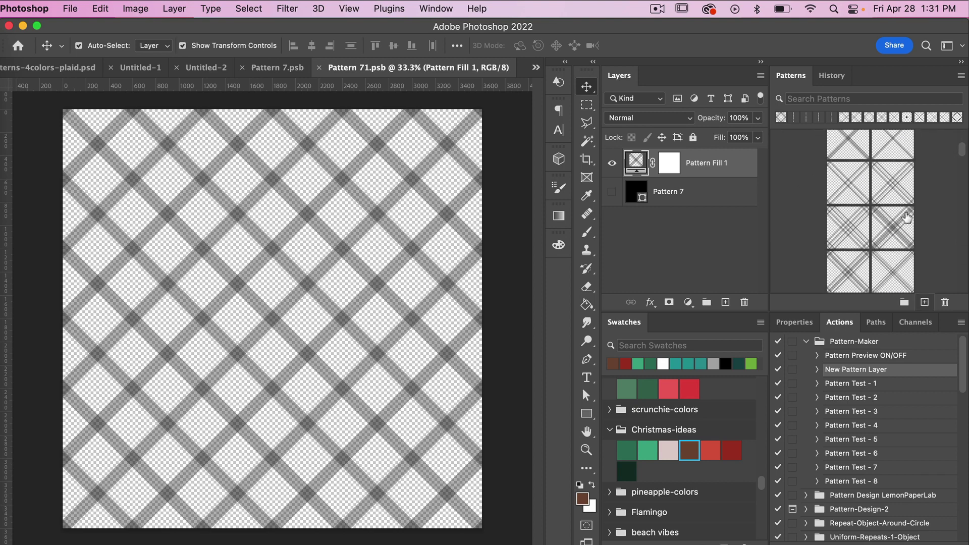
scroll(907, 218, "down", 2)
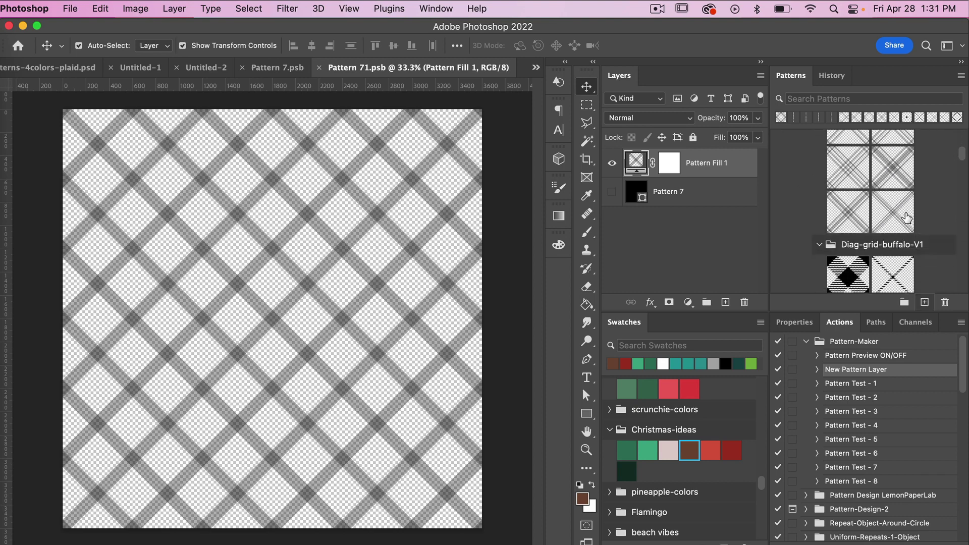
left_click(887, 173)
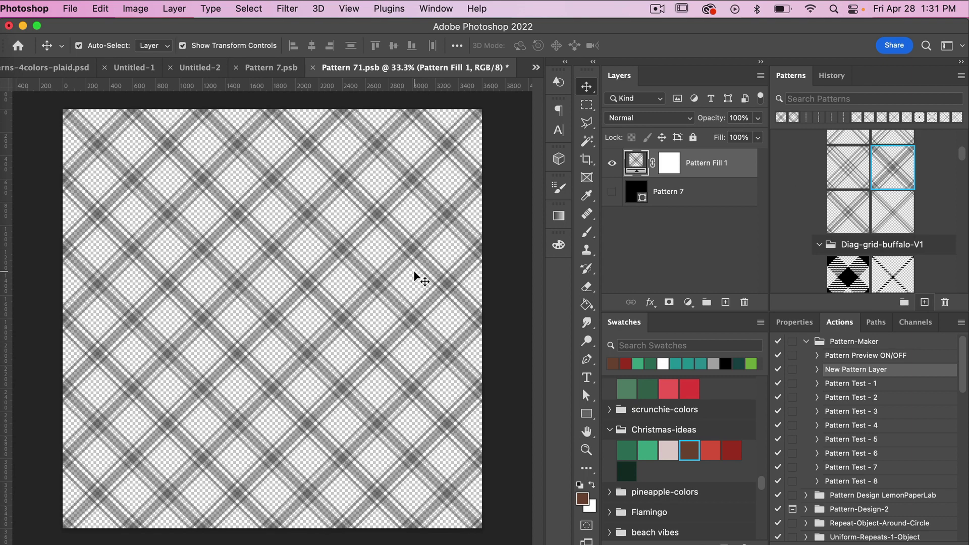
key("super+s")
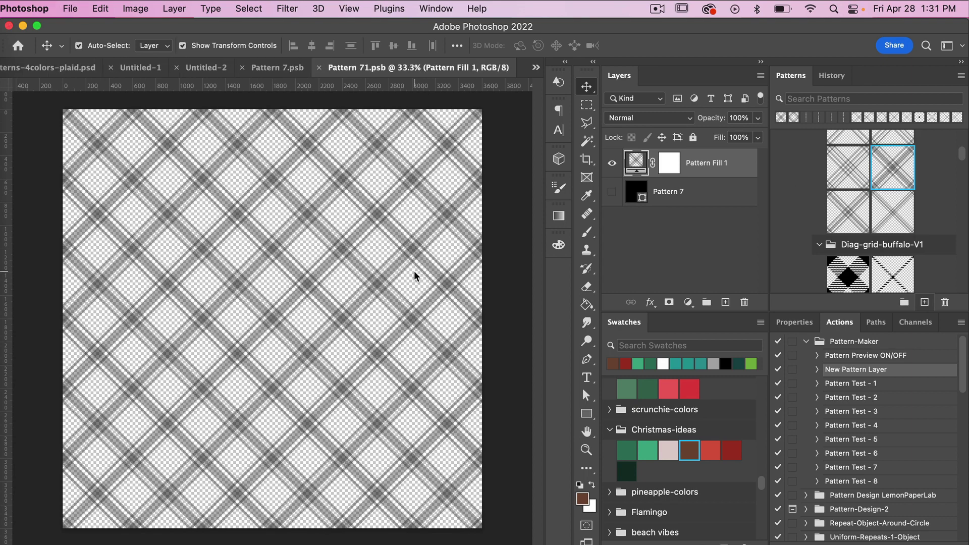
key("super+w")
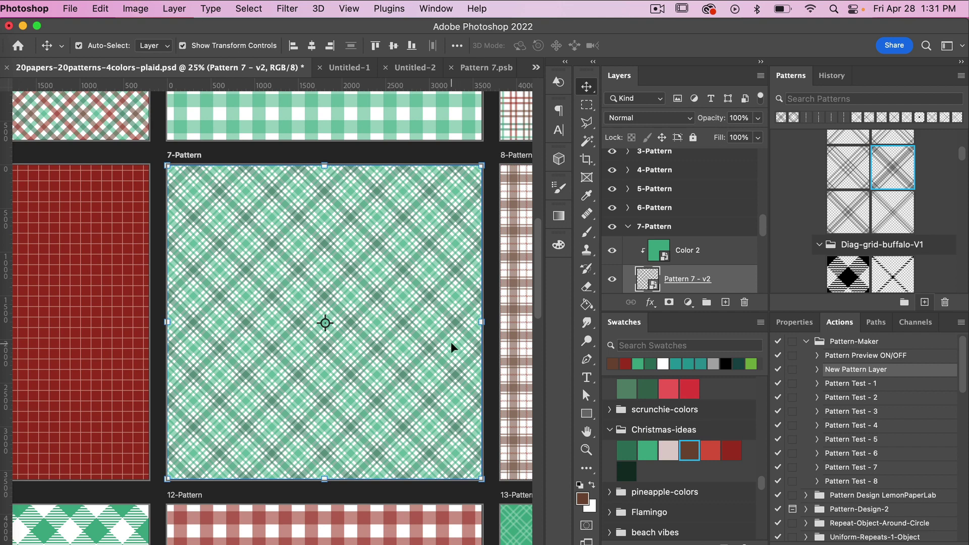
- Examine the customised 7-Pattern artboard alongside the other plaid papers across the template
scroll(451, 344, "right", 5)
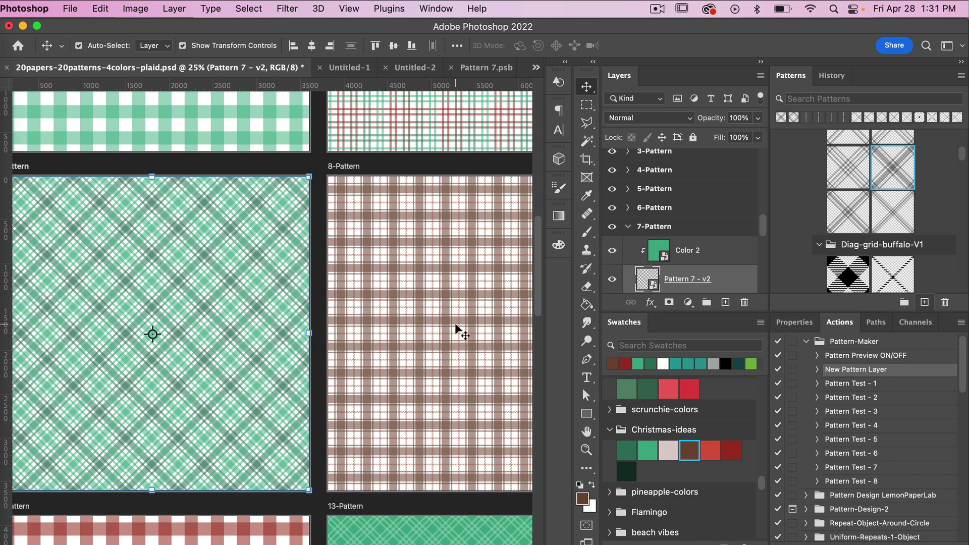
scroll(456, 329, "up", 5)
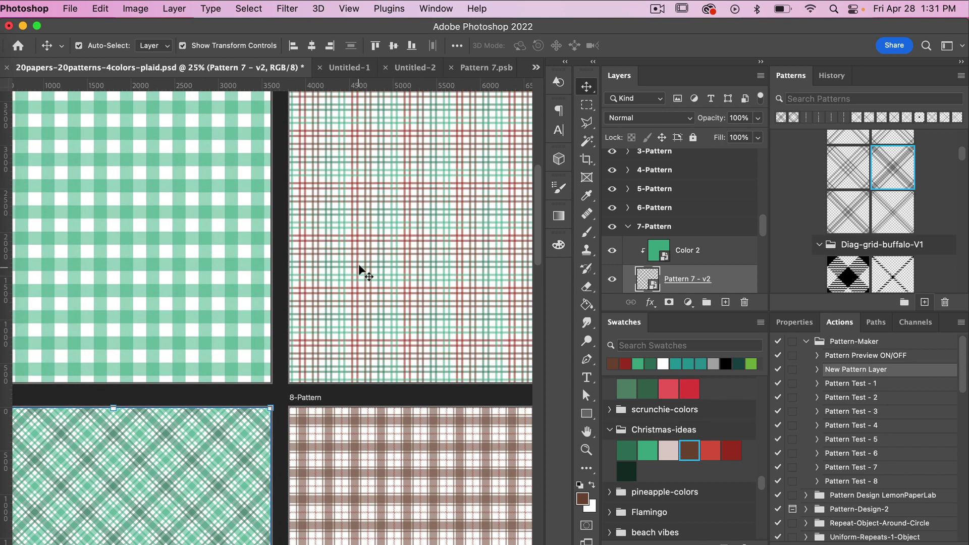
scroll(440, 309, "right", 8)
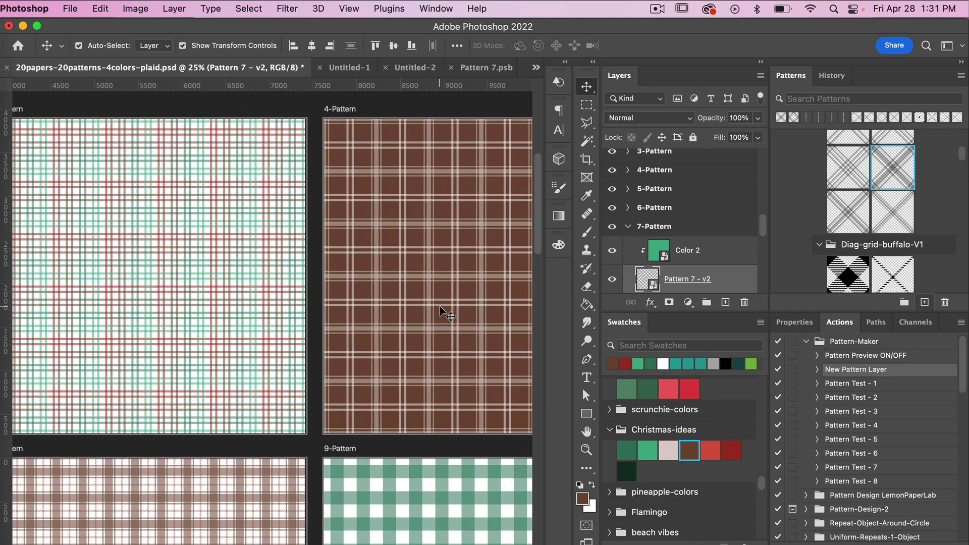
scroll(433, 349, "left", 5)
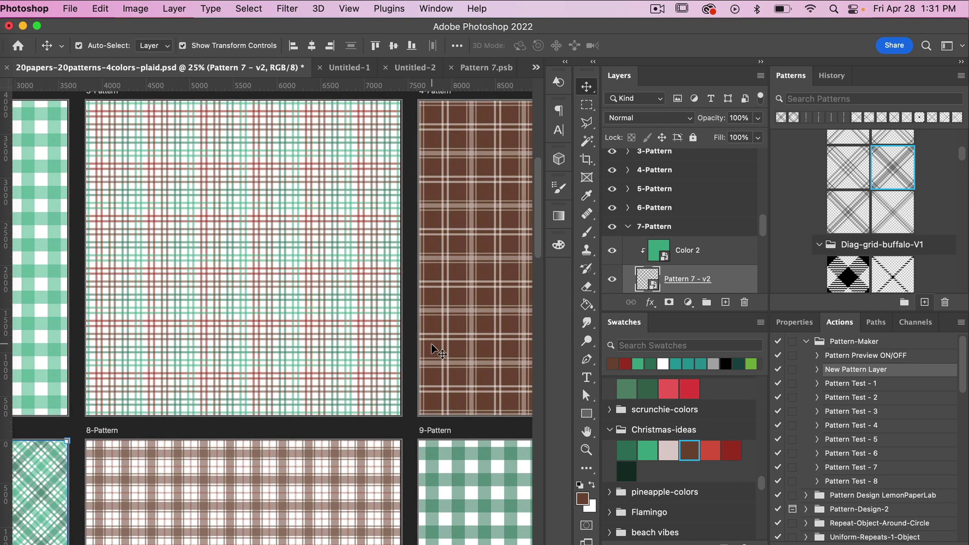
scroll(437, 349, "down", 3)
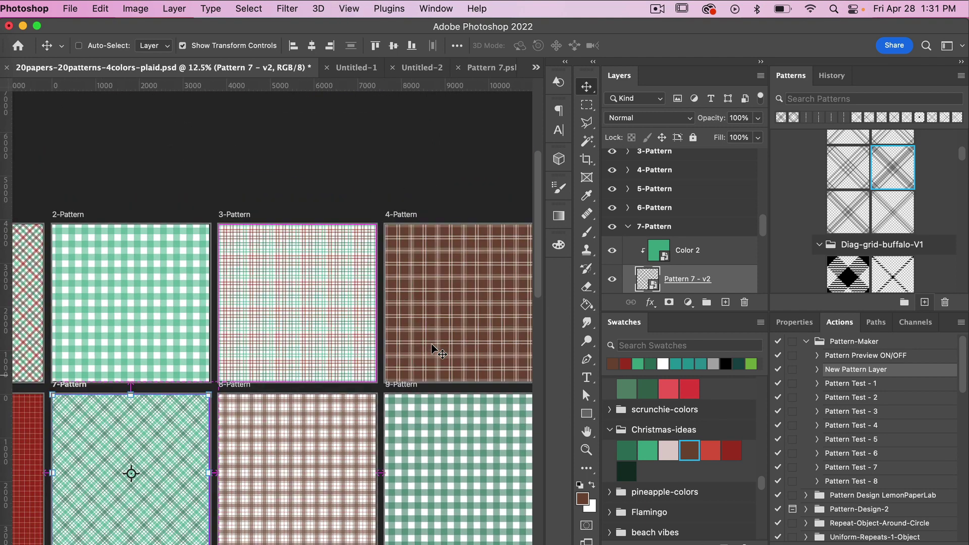
scroll(437, 350, "up", 1)
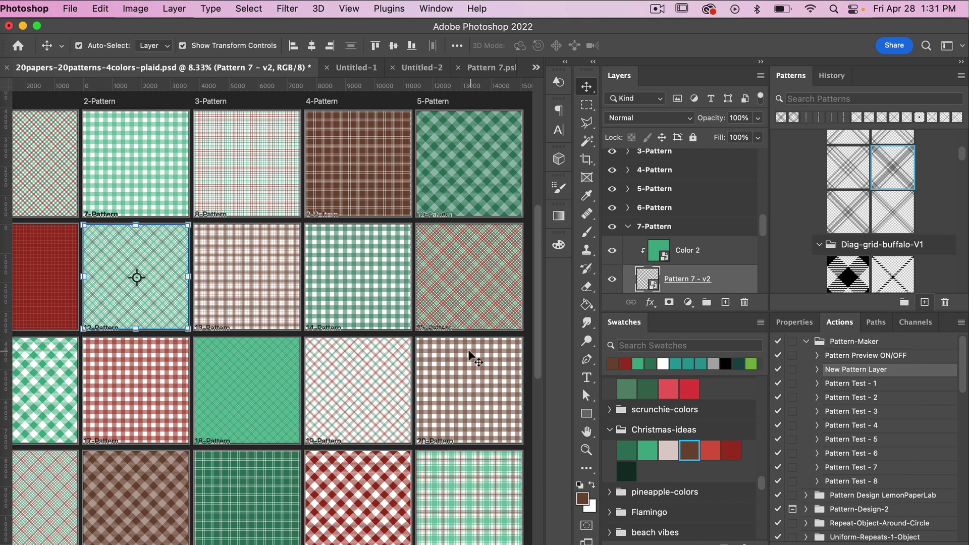
scroll(444, 351, "left", 1)
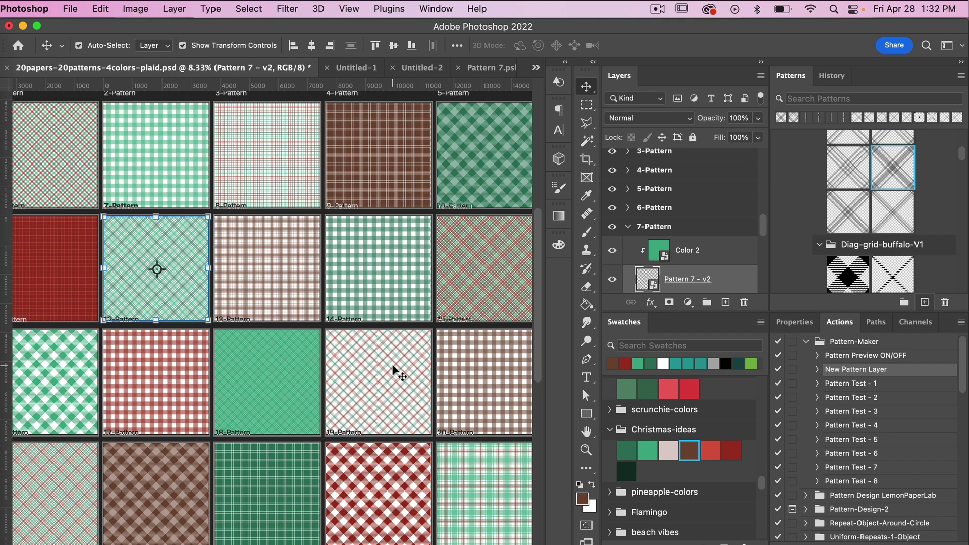
- Start an Artboards to Files export of the 20-paper template with the digital-paper folder as the destination
left_click(70, 10)
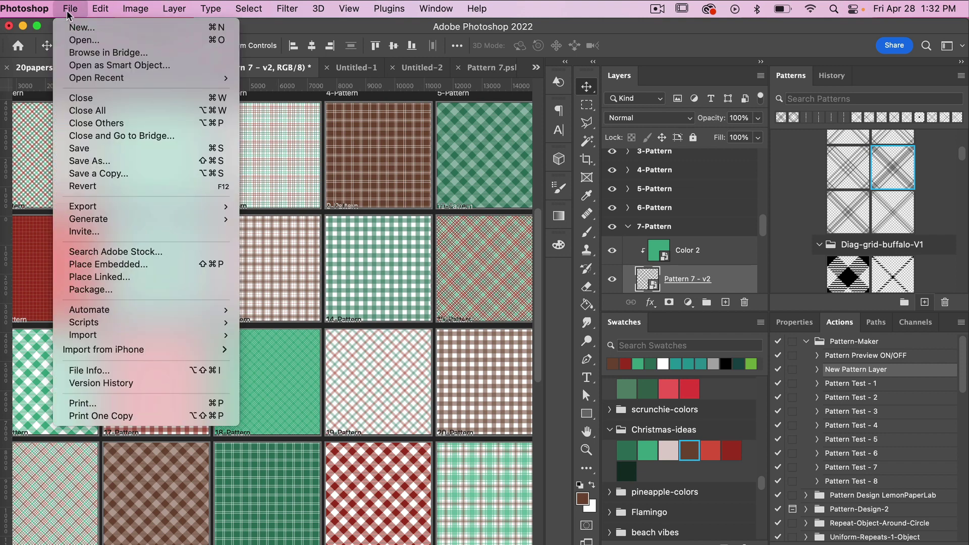
mouse_move(93, 207)
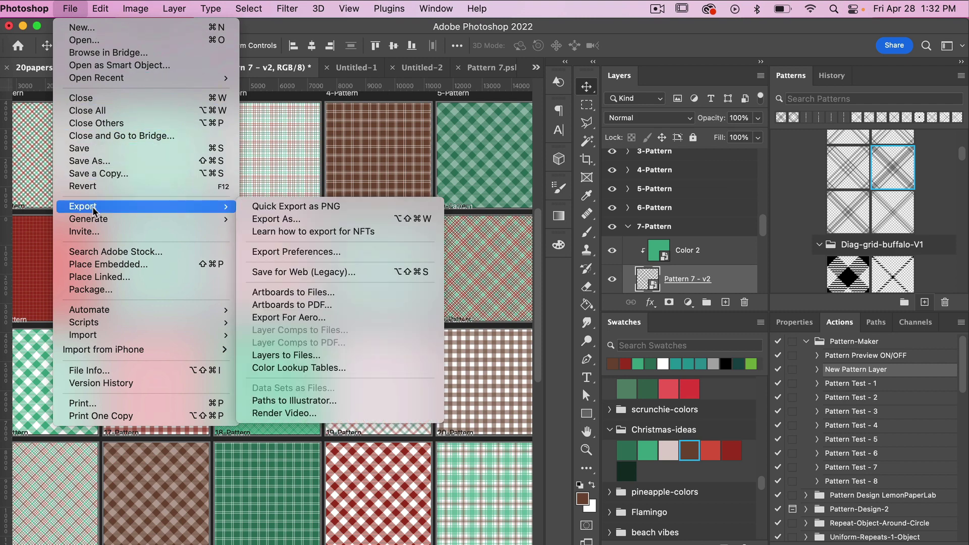
left_click(322, 291)
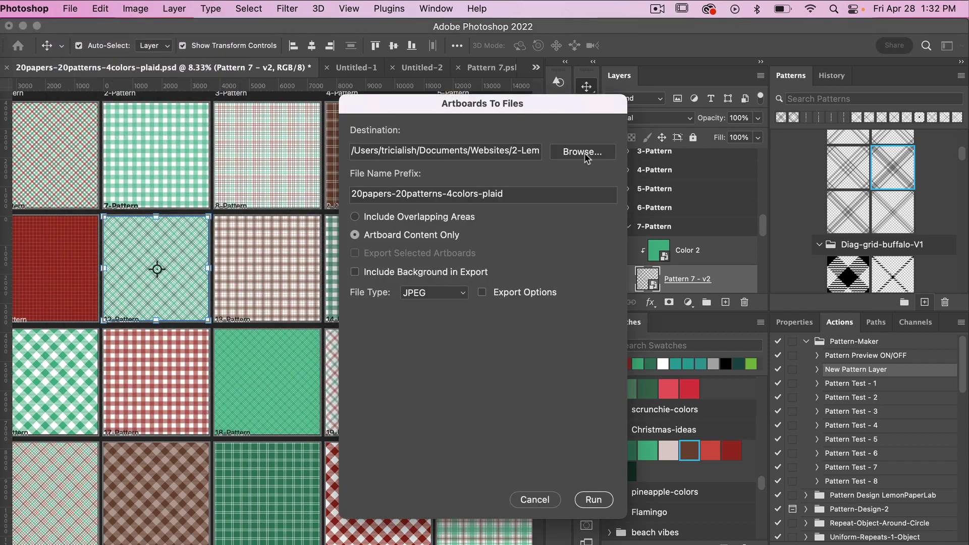
left_click(584, 151)
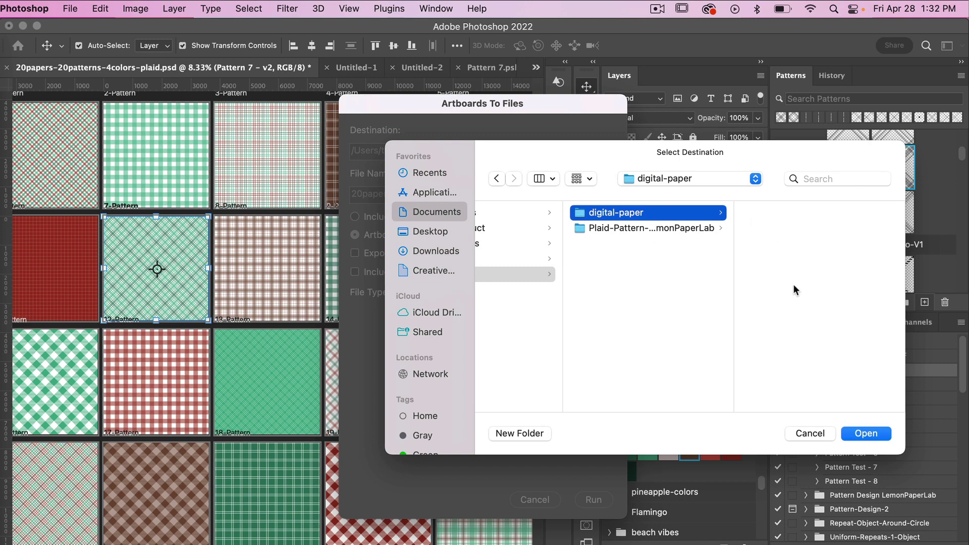
left_click(867, 435)
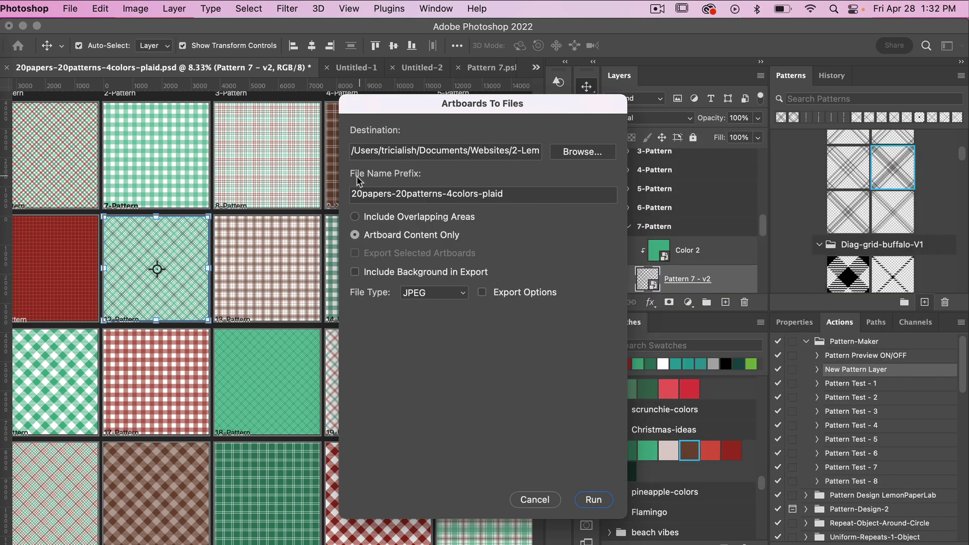
- Set the file name prefix to christmas-plaid- and export the artboards as JPEG files
left_click_drag(505, 195, 354, 197)
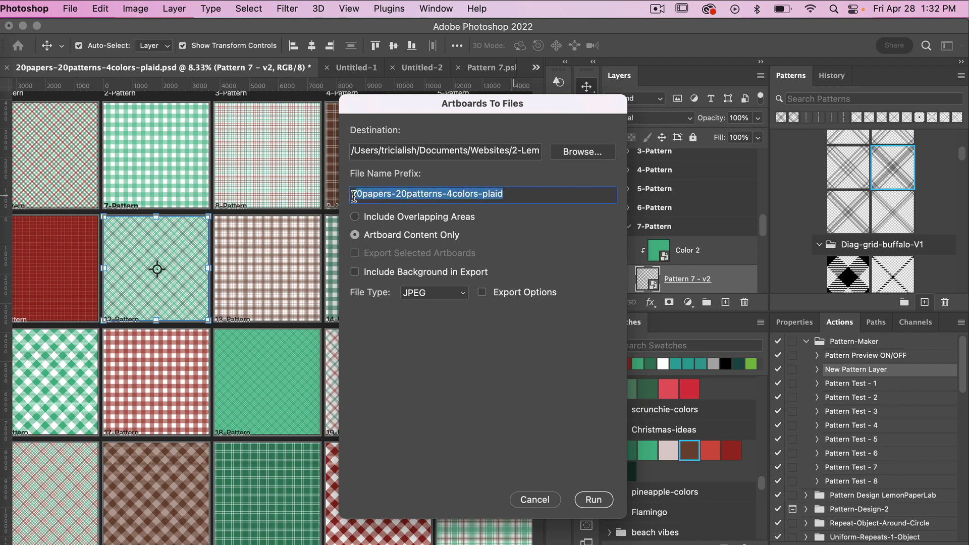
type("christma")
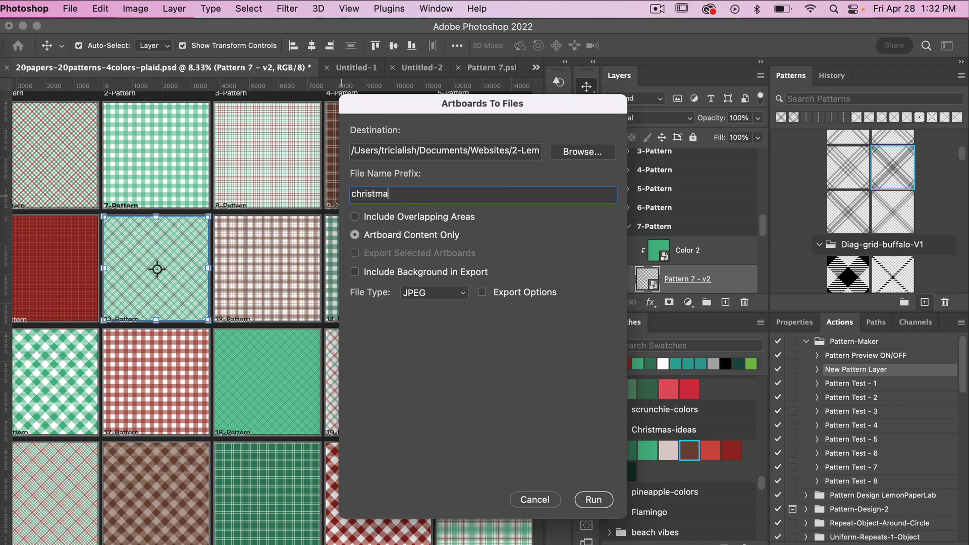
type("s-plaid-")
left_click(482, 293)
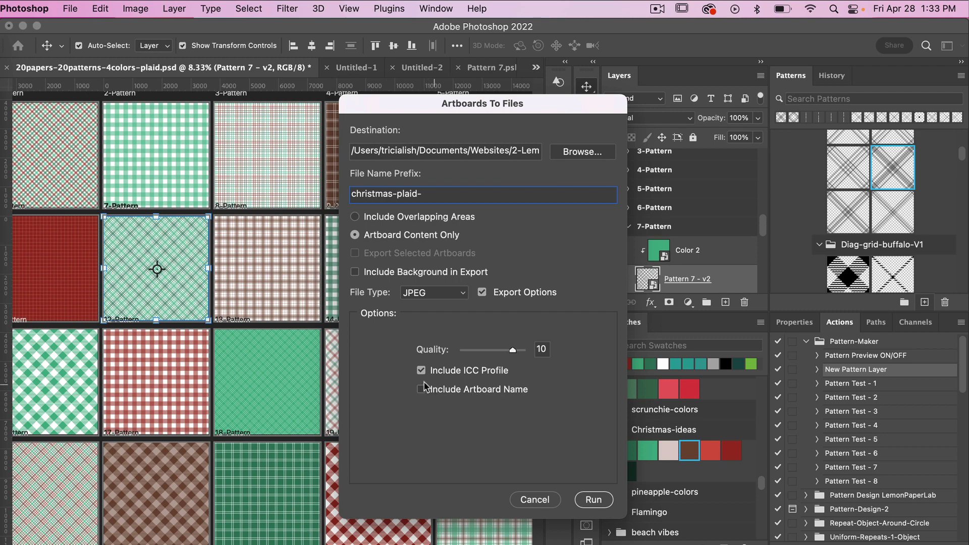
left_click(482, 292)
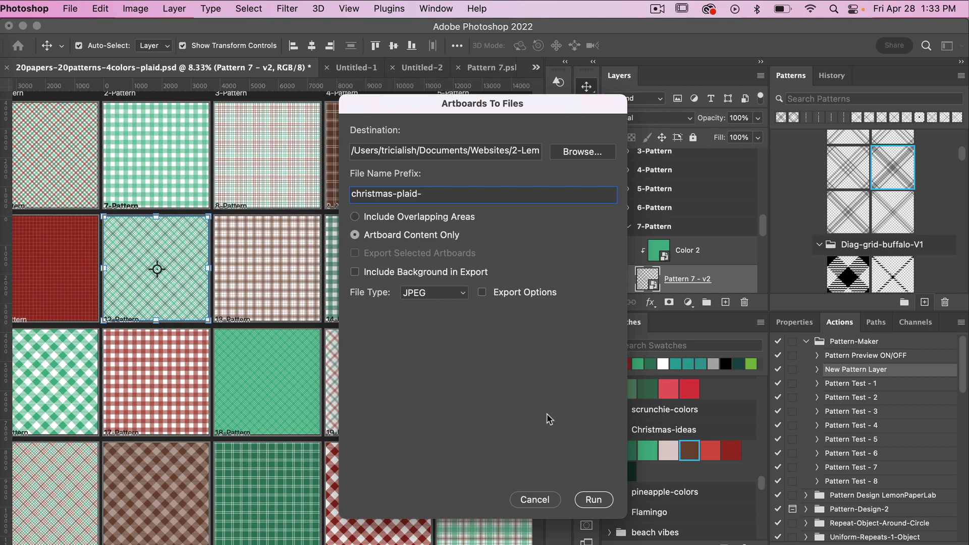
left_click(594, 500)
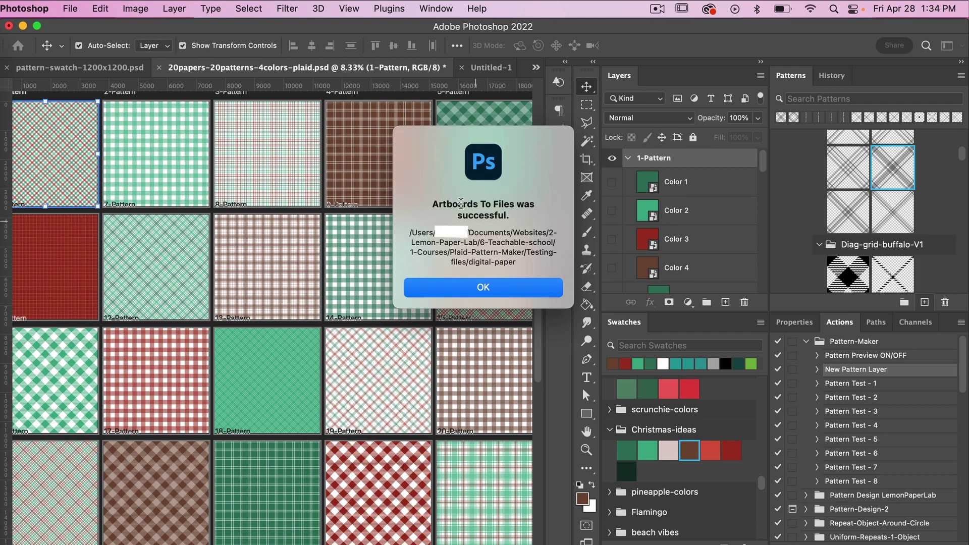
left_click(492, 288)
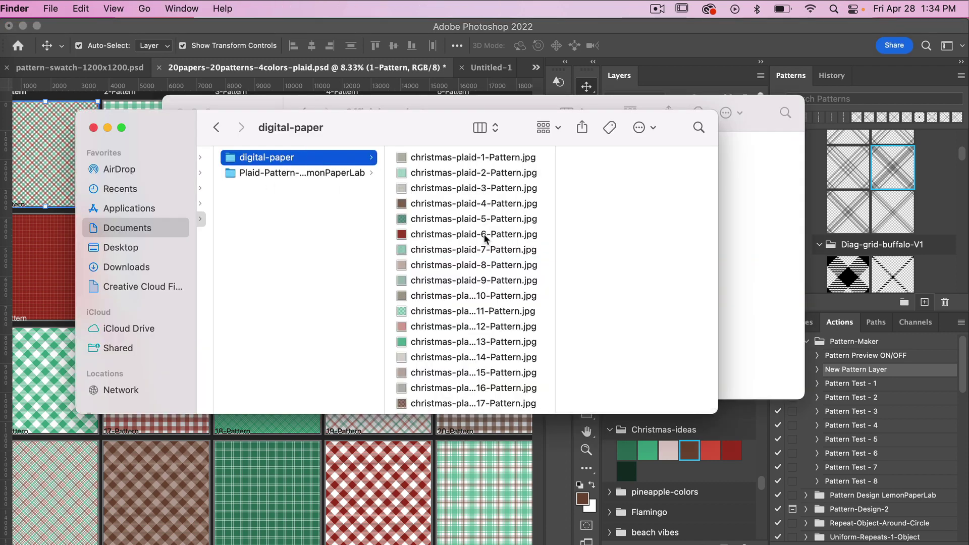
- Review the exported files in the digital-paper folder in Finder and preview christmas-plaid-1-Pattern.jpg
scroll(480, 202, "down", 3)
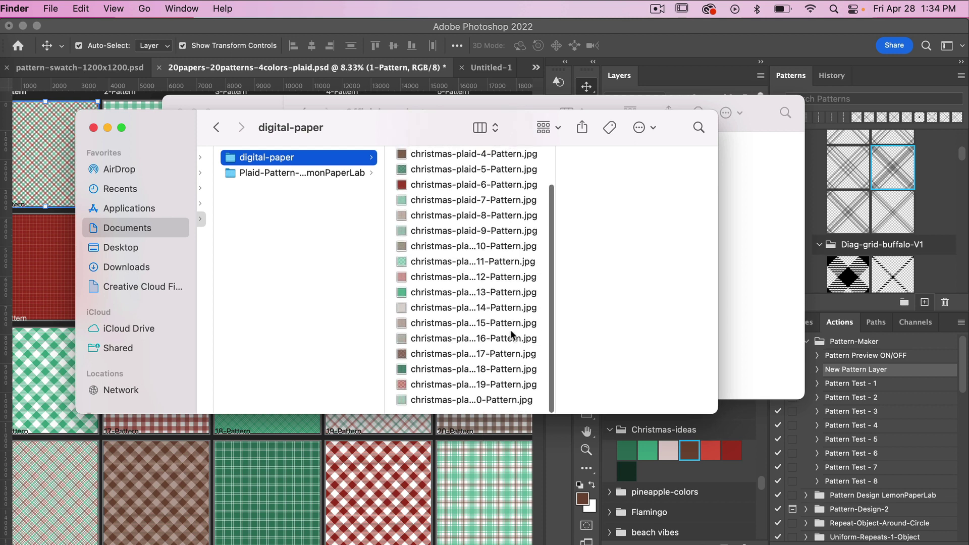
scroll(491, 260, "up", 3)
left_click(486, 161)
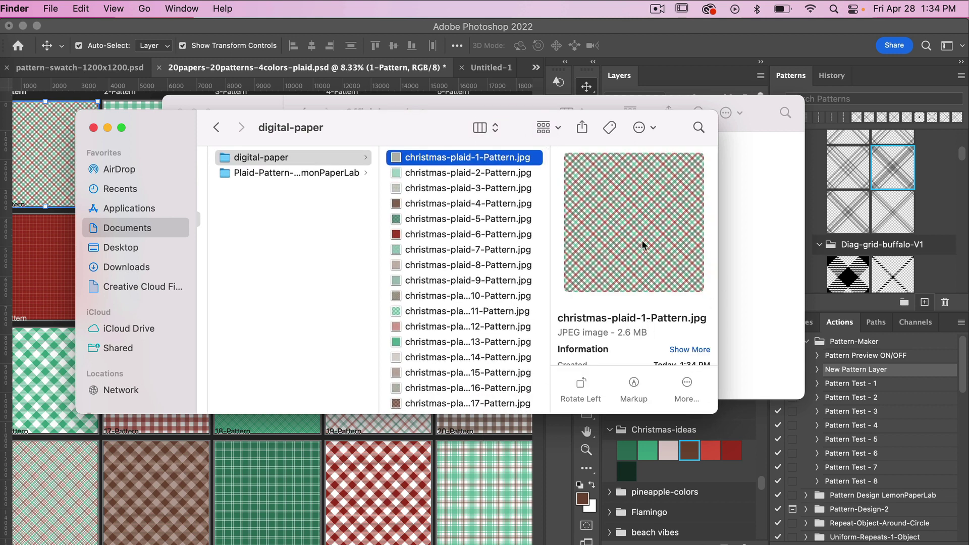
scroll(679, 313, "down", 5)
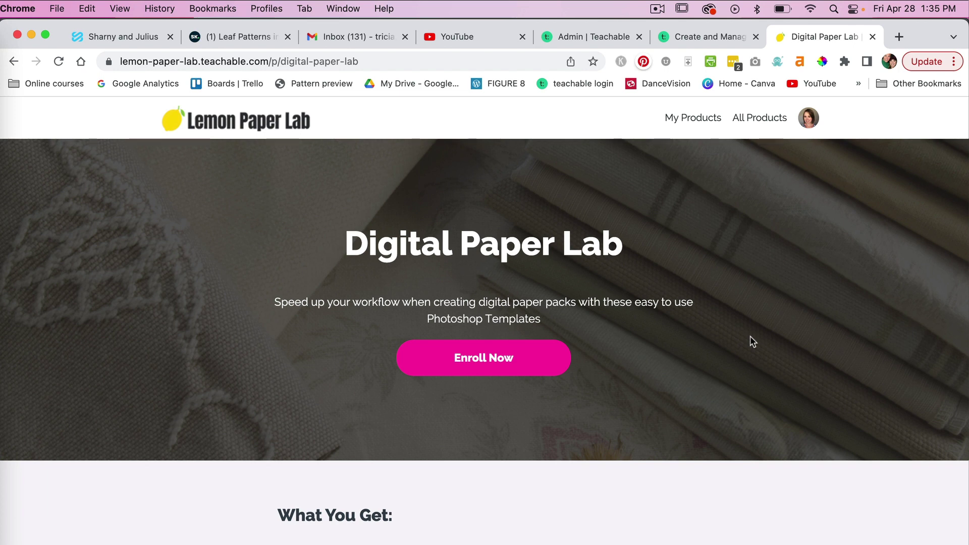
- Switch to Chrome and look through the template packs on the Digital Paper Lab page, from 10 Paper Packs to 50 Paper Pack
scroll(750, 337, "down", 15)
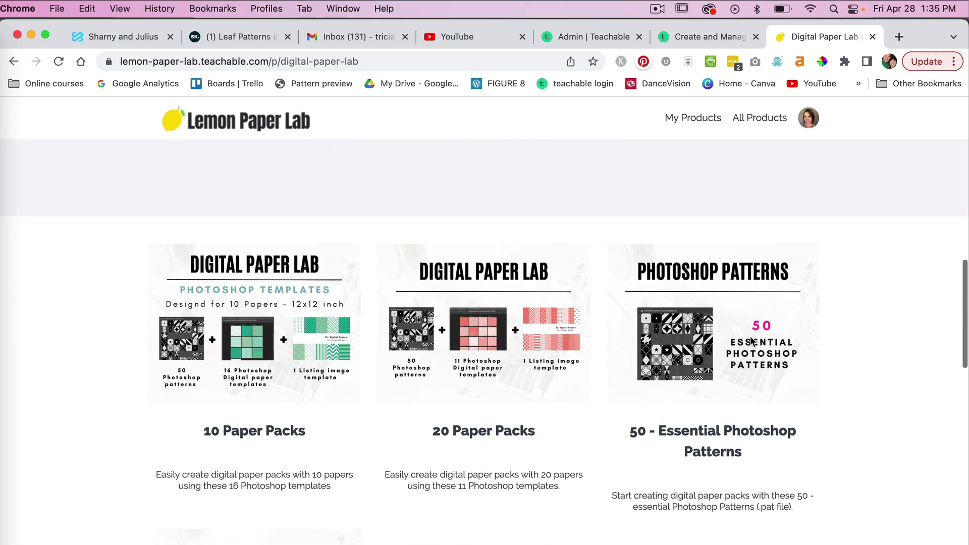
scroll(751, 340, "down", 2)
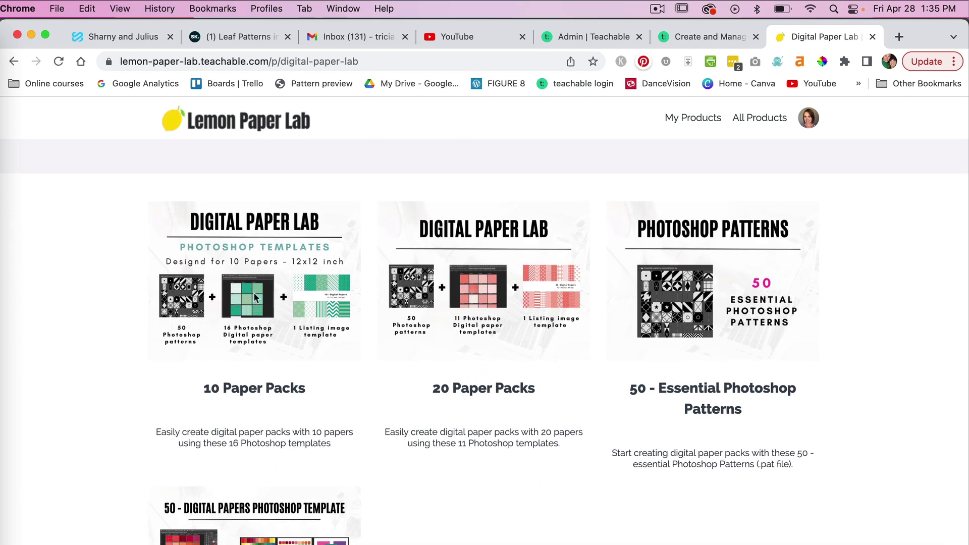
scroll(628, 409, "down", 2)
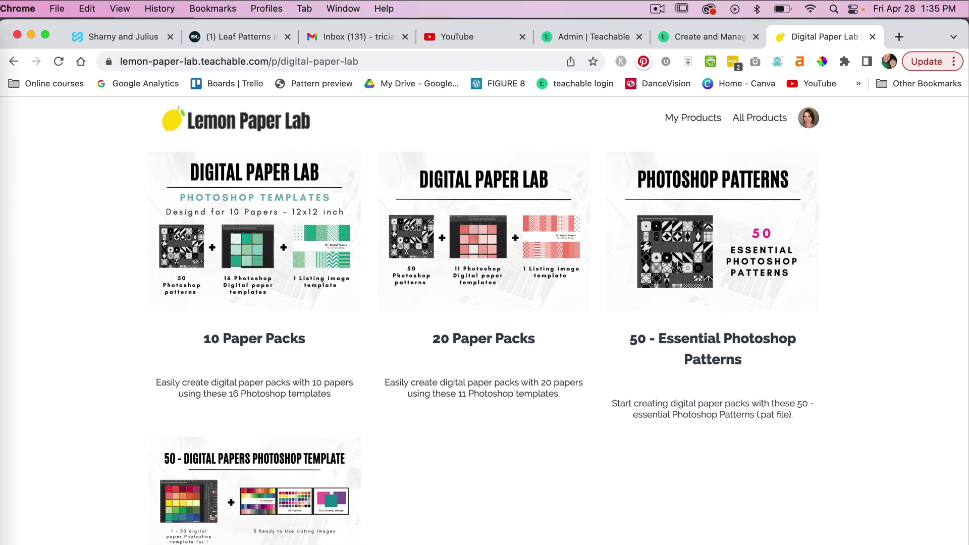
scroll(696, 261, "down", 5)
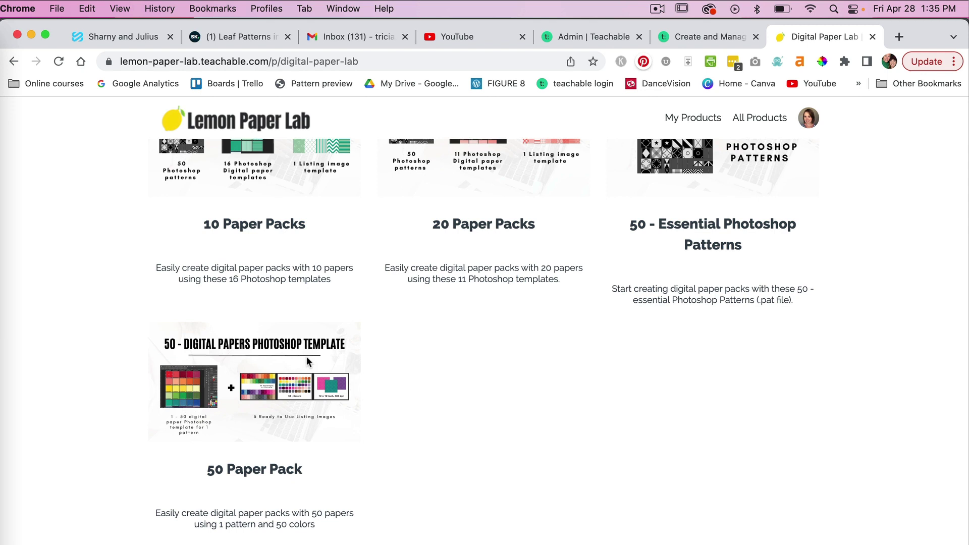
scroll(508, 379, "down", 2)
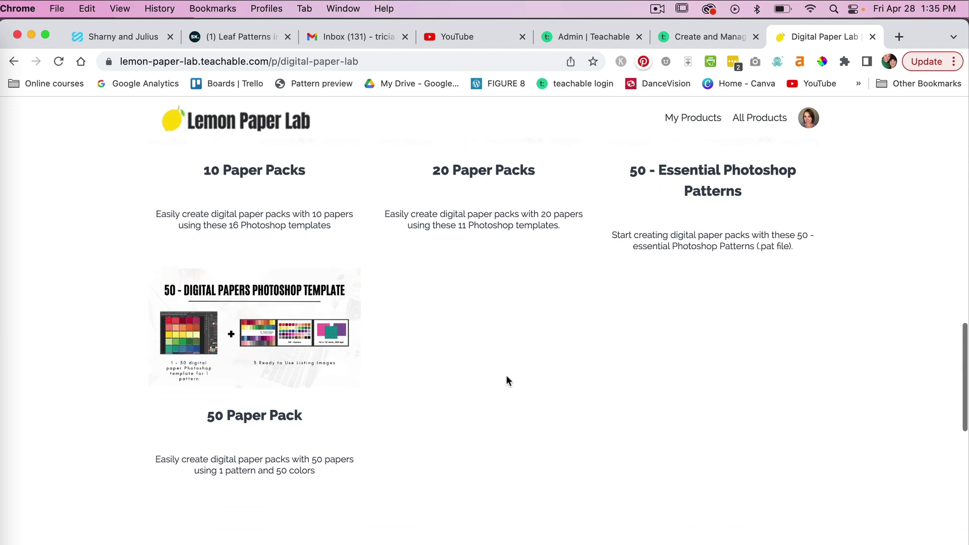
scroll(507, 377, "up", 1)
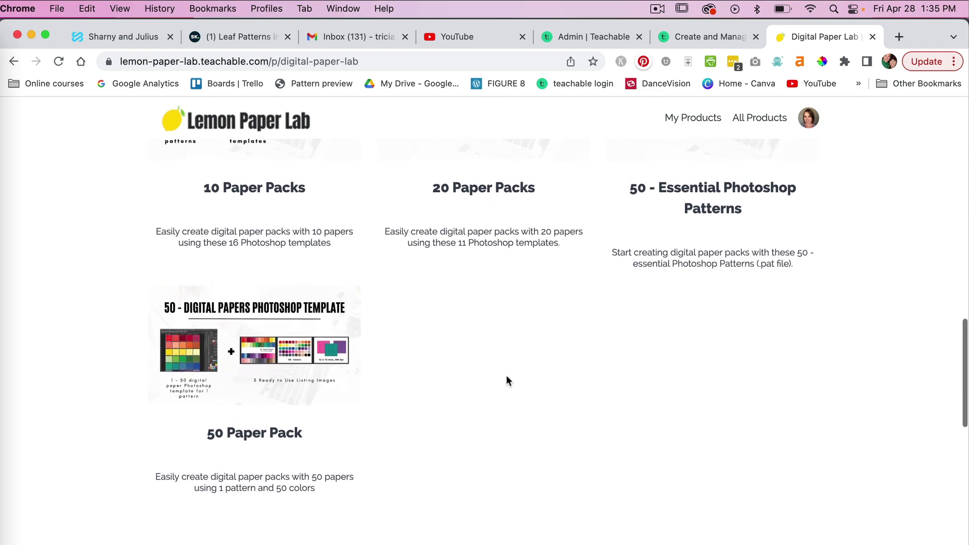
scroll(507, 374, "up", 15)
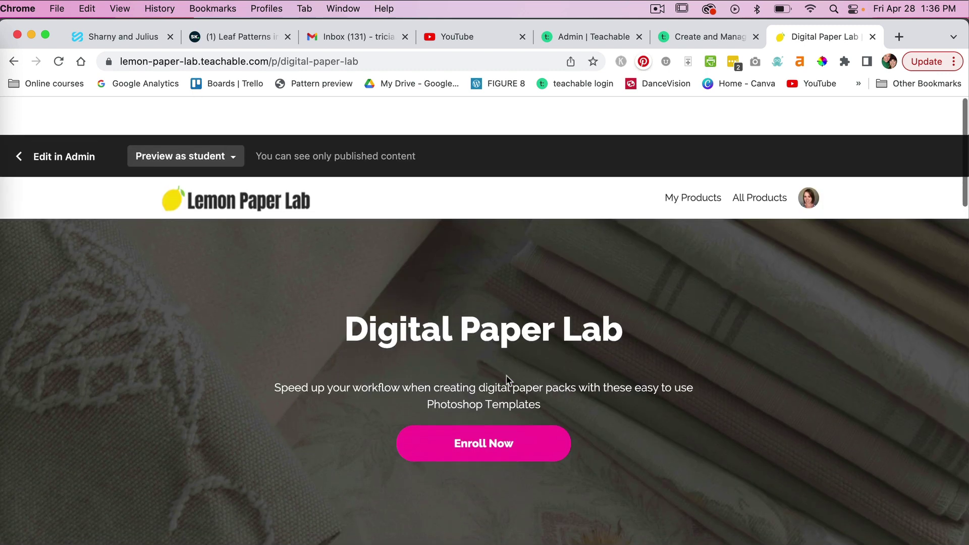